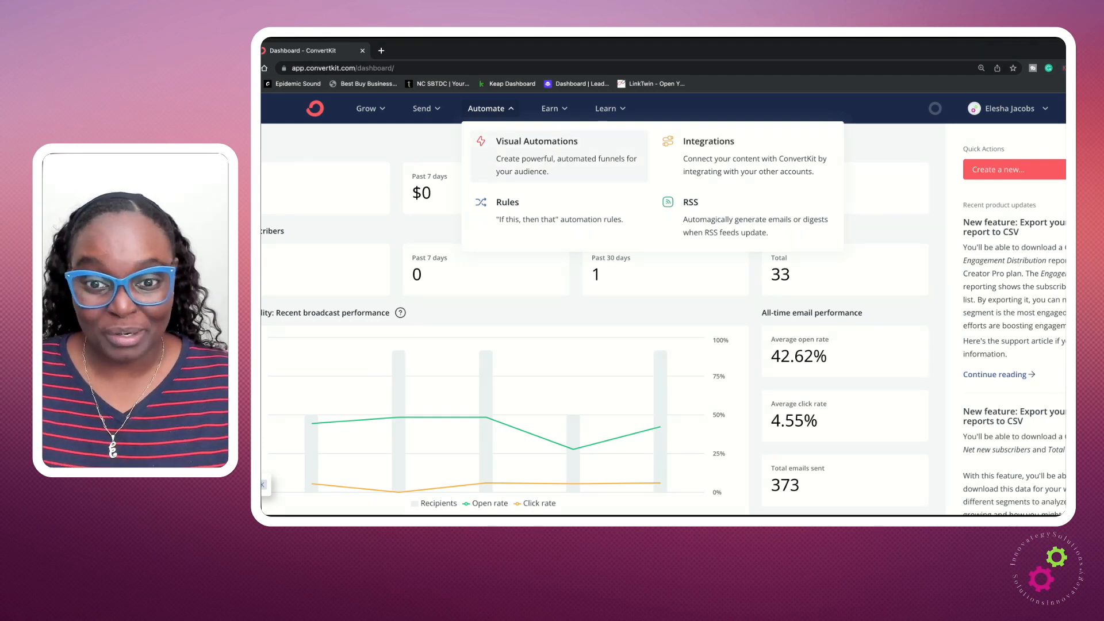
- Open the Visual Automations page and start a new automation
{"action": "left_click", "coordinate": [555, 156]}
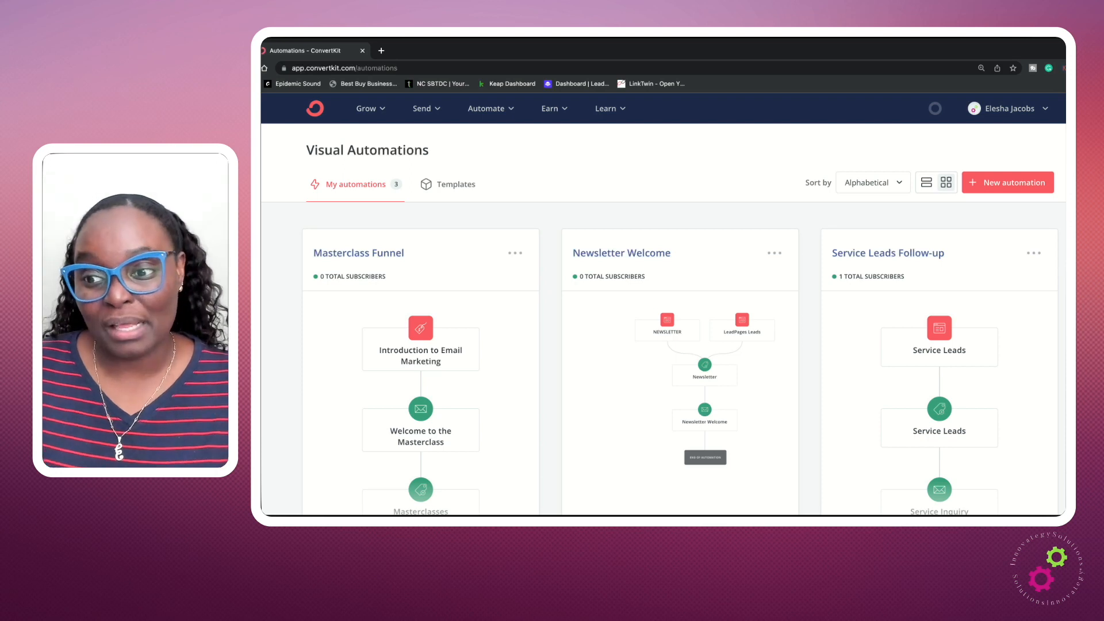
{"action": "left_click", "coordinate": [1009, 182]}
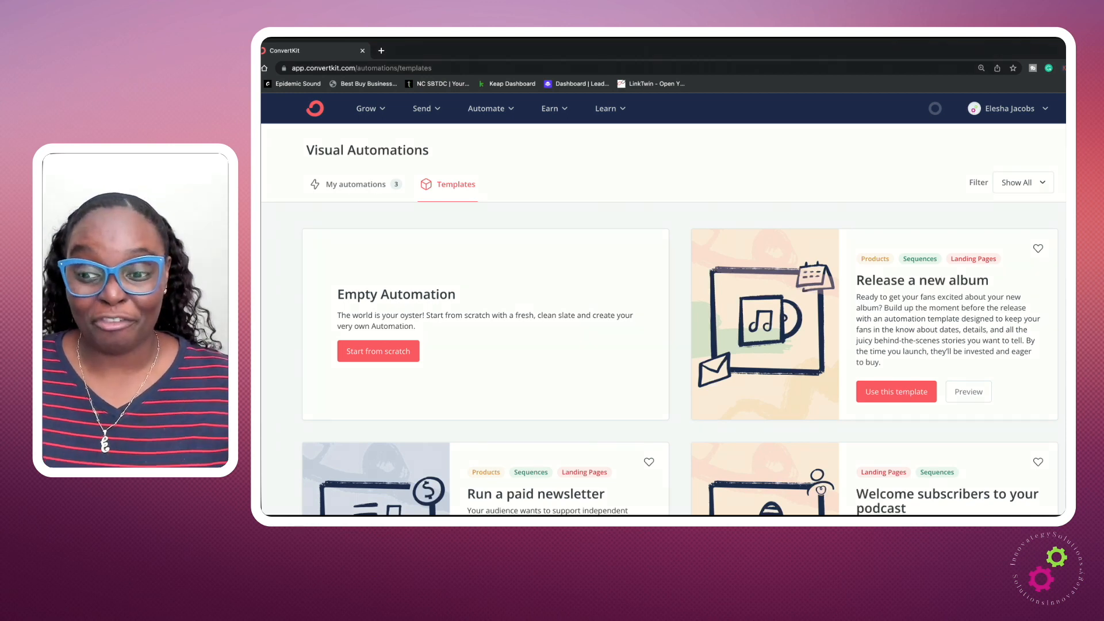
- Browse the automation template gallery to review the available newsletter, podcast, book, album and product templates
{"action": "scroll", "coordinate": [663, 305], "scroll_direction": "down", "scroll_amount": 3}
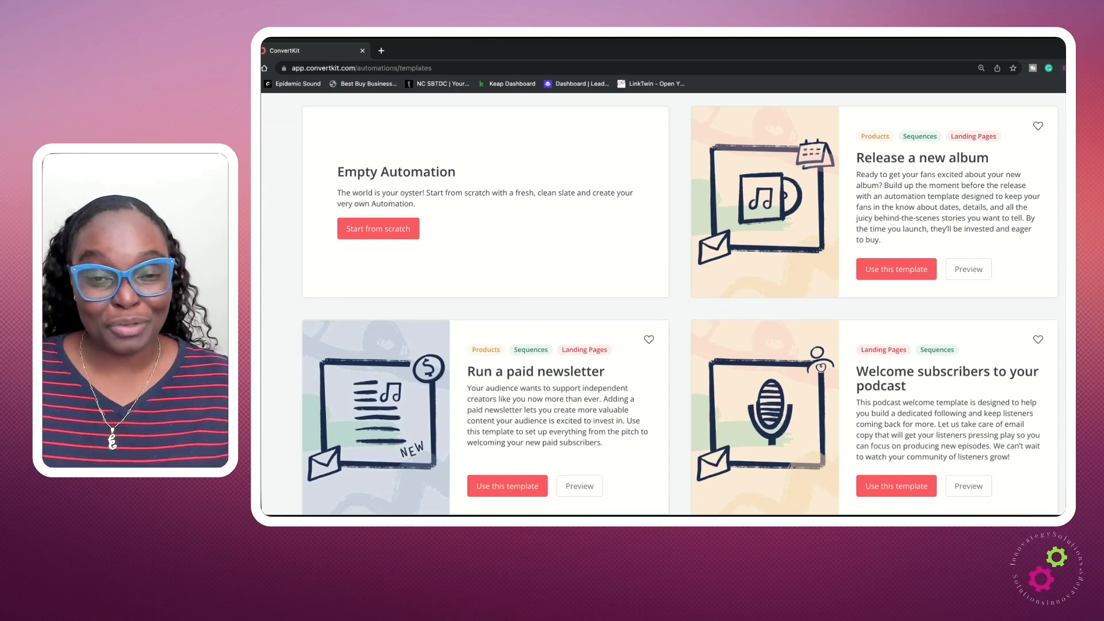
{"action": "scroll", "coordinate": [680, 307], "scroll_direction": "down", "scroll_amount": 1}
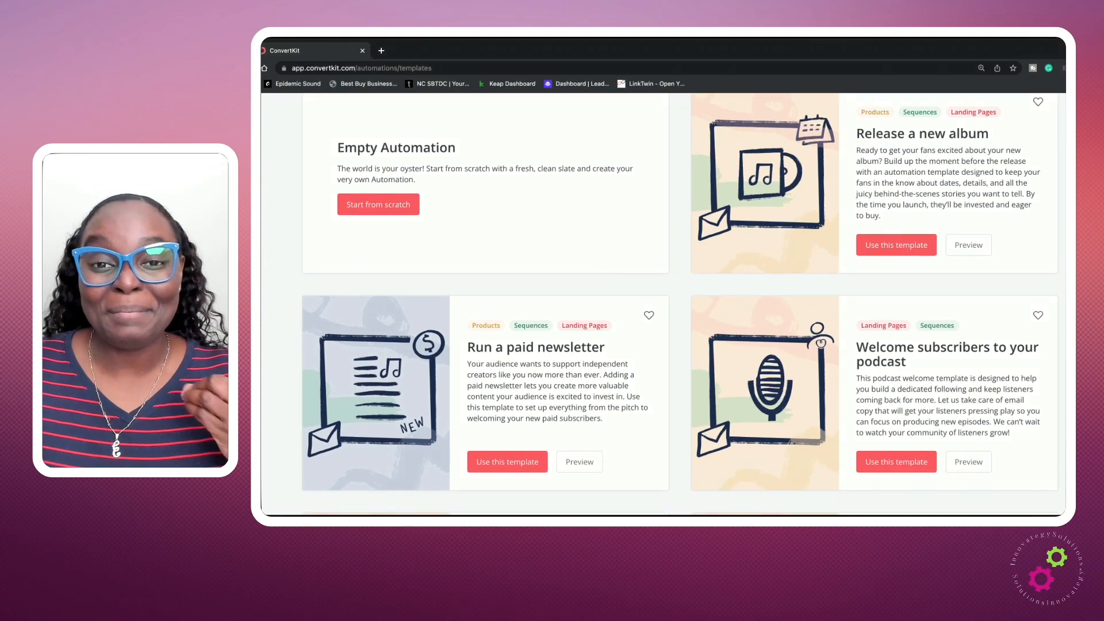
{"action": "scroll", "coordinate": [680, 305], "scroll_direction": "down", "scroll_amount": 5}
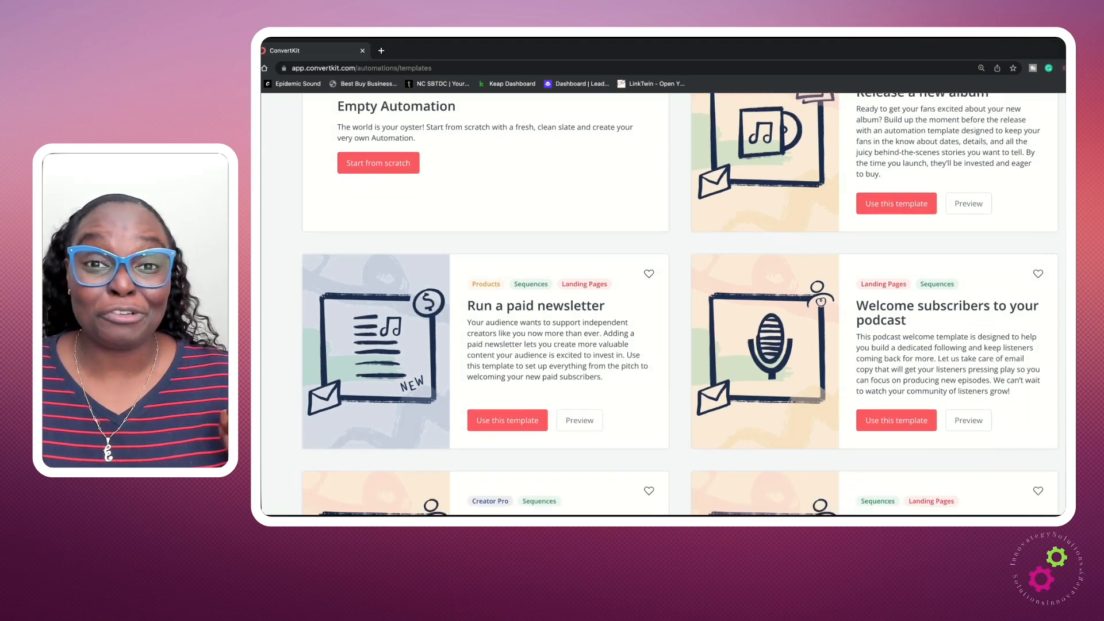
{"action": "scroll", "coordinate": [680, 303], "scroll_direction": "down", "scroll_amount": 3}
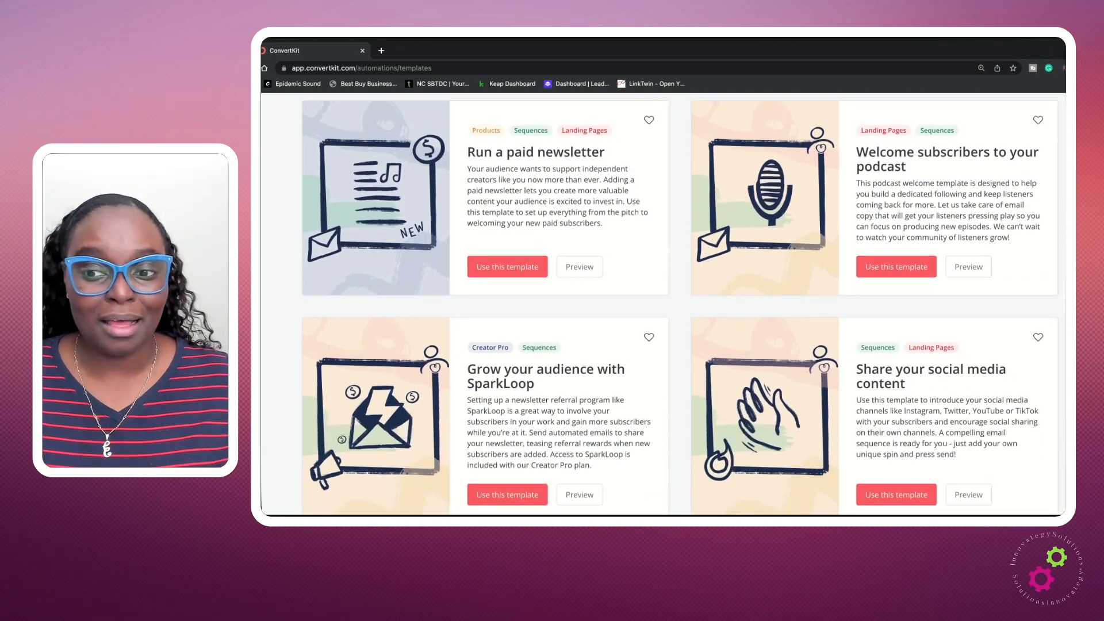
{"action": "scroll", "coordinate": [680, 305], "scroll_direction": "up", "scroll_amount": 3}
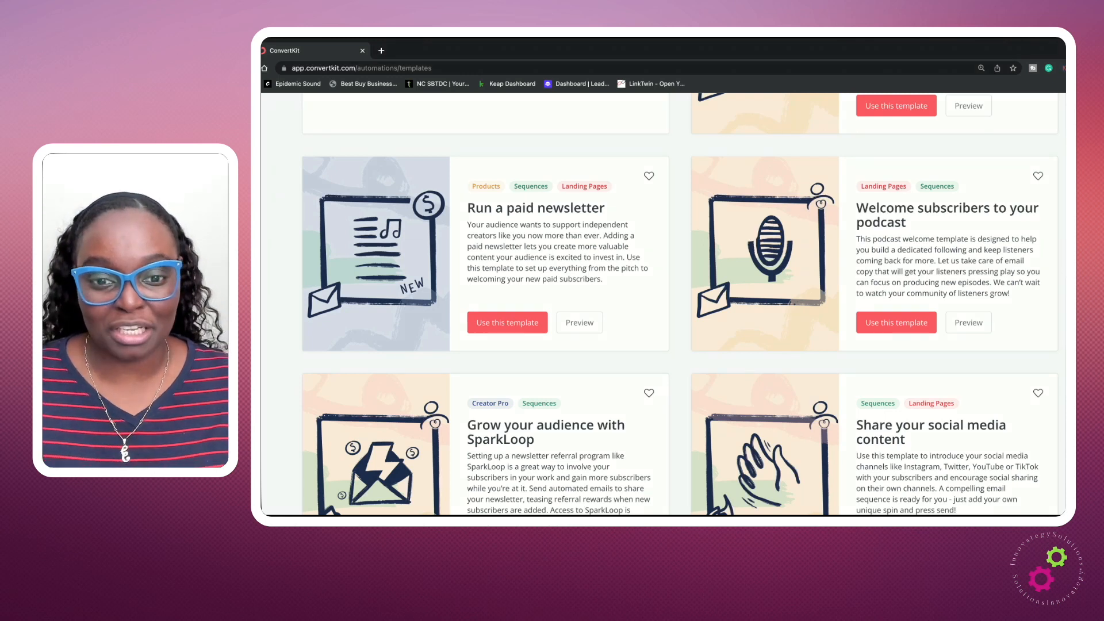
{"action": "scroll", "coordinate": [664, 304], "scroll_direction": "down", "scroll_amount": 1}
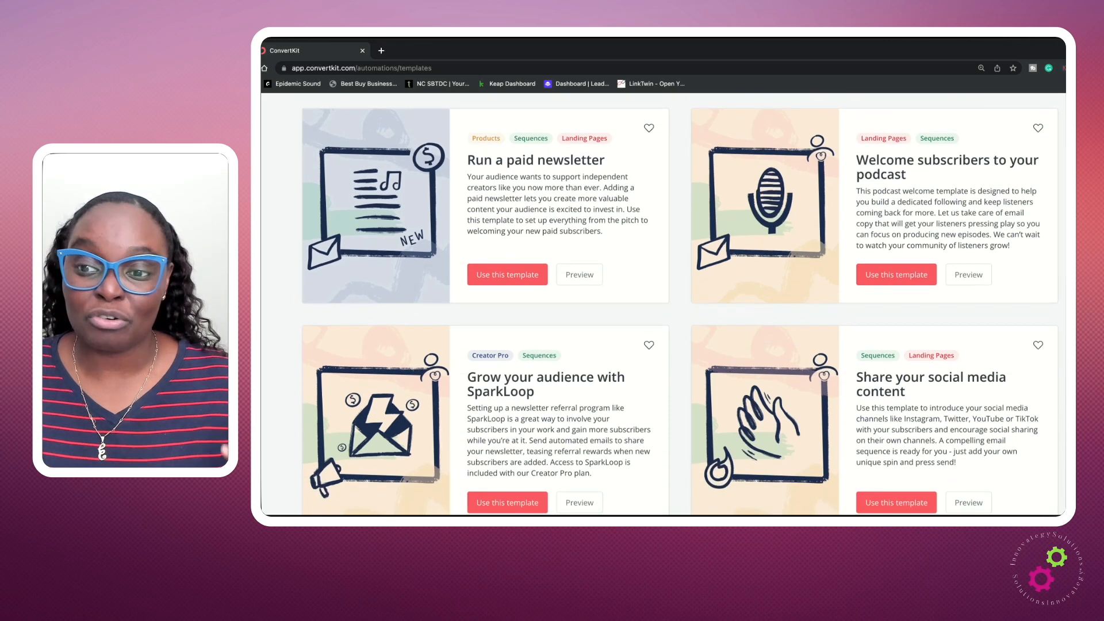
{"action": "scroll", "coordinate": [663, 304], "scroll_direction": "up", "scroll_amount": 1}
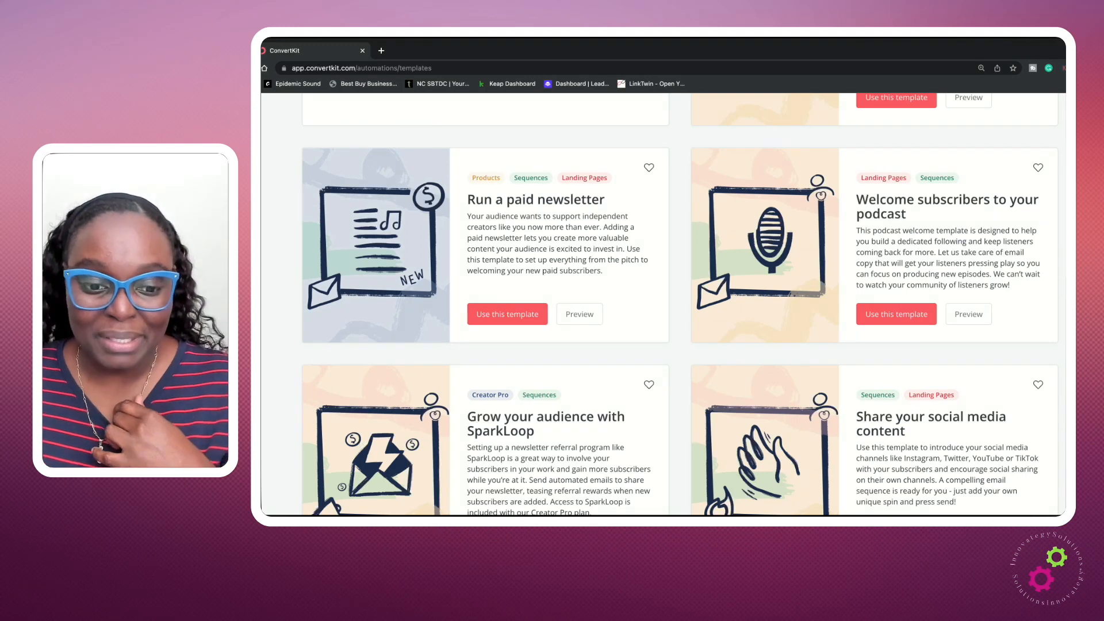
{"action": "scroll", "coordinate": [680, 304], "scroll_direction": "down", "scroll_amount": 4}
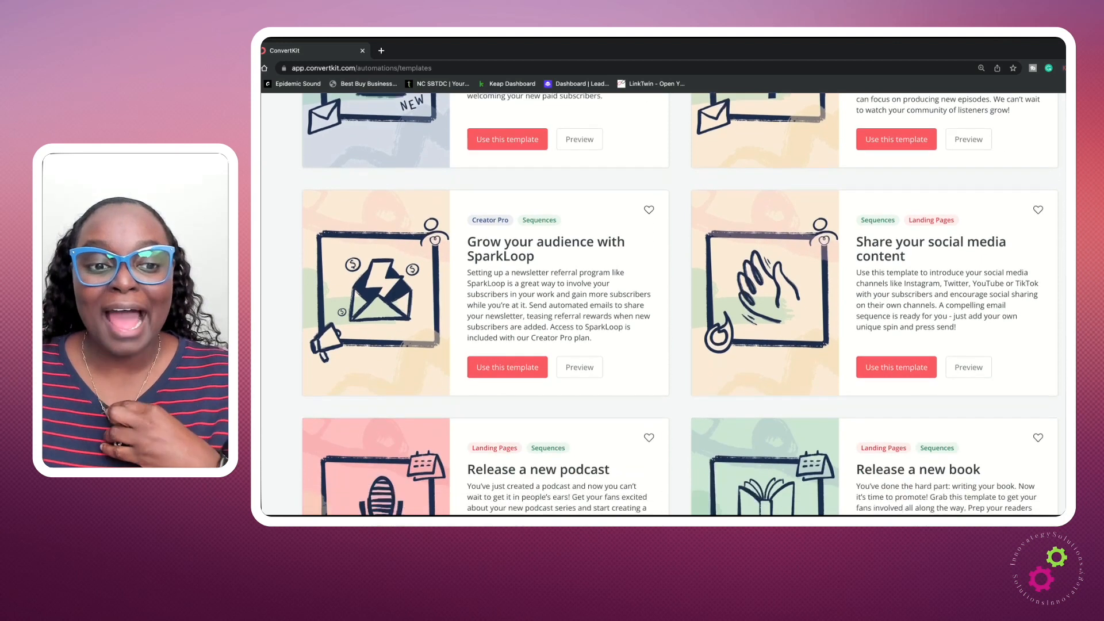
{"action": "scroll", "coordinate": [680, 304], "scroll_direction": "down", "scroll_amount": 1}
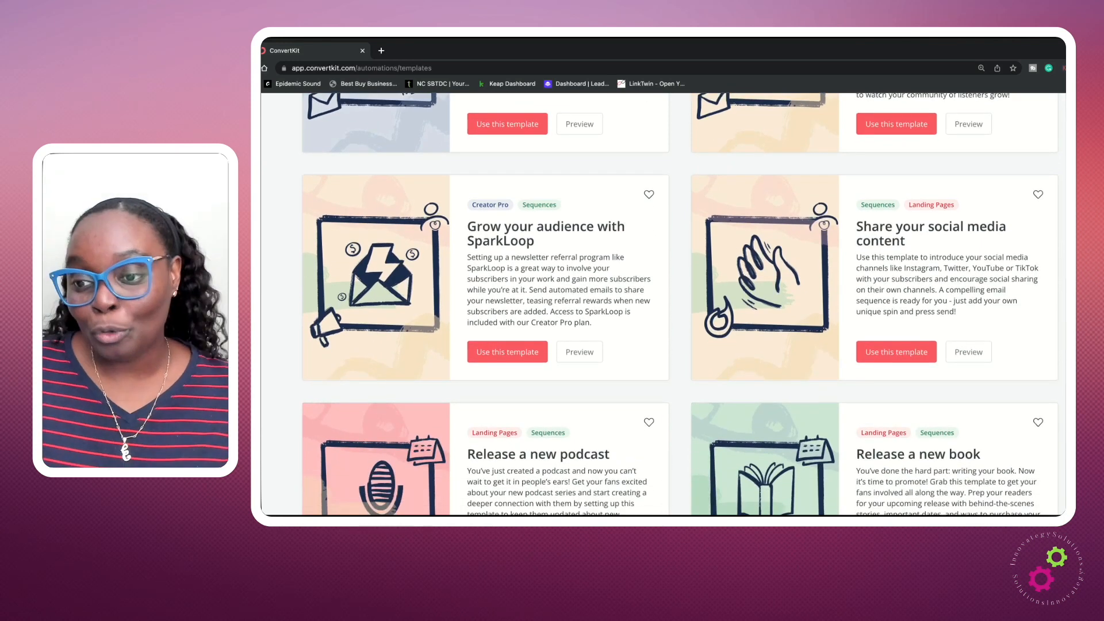
{"action": "scroll", "coordinate": [679, 304], "scroll_direction": "down", "scroll_amount": 2}
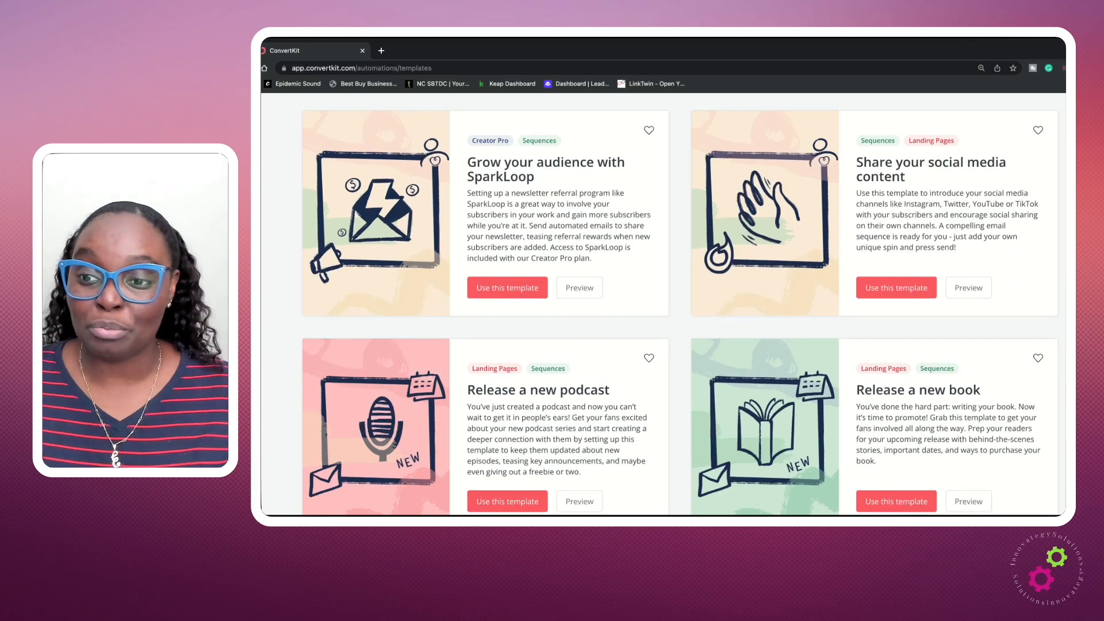
{"action": "scroll", "coordinate": [680, 305], "scroll_direction": "down", "scroll_amount": 4}
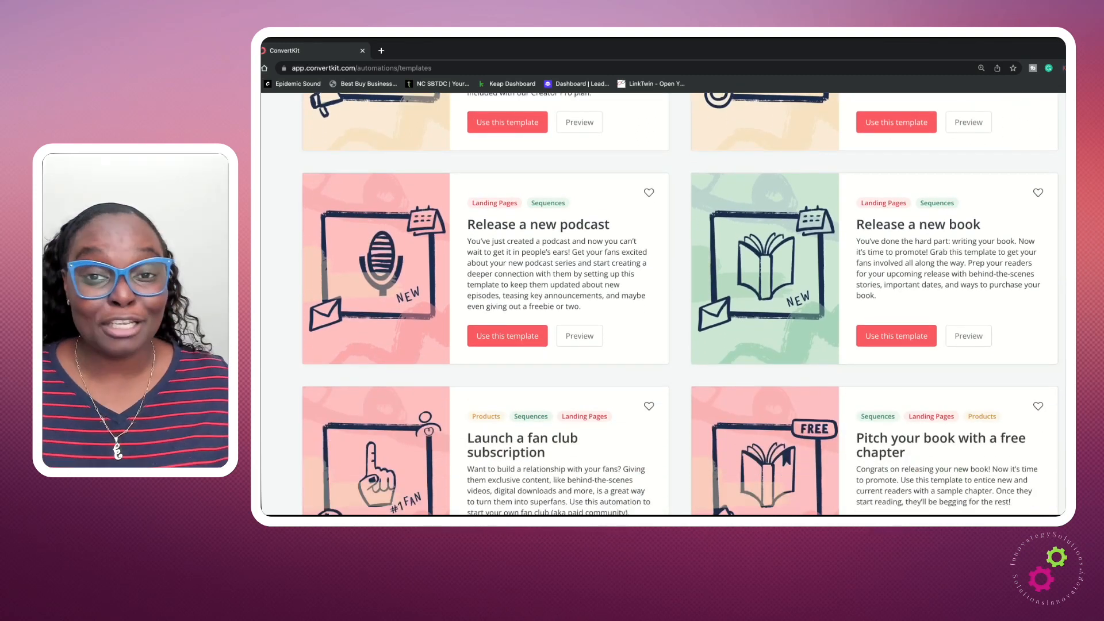
{"action": "scroll", "coordinate": [680, 304], "scroll_direction": "down", "scroll_amount": 2}
{"action": "scroll", "coordinate": [680, 304], "scroll_direction": "down", "scroll_amount": 7}
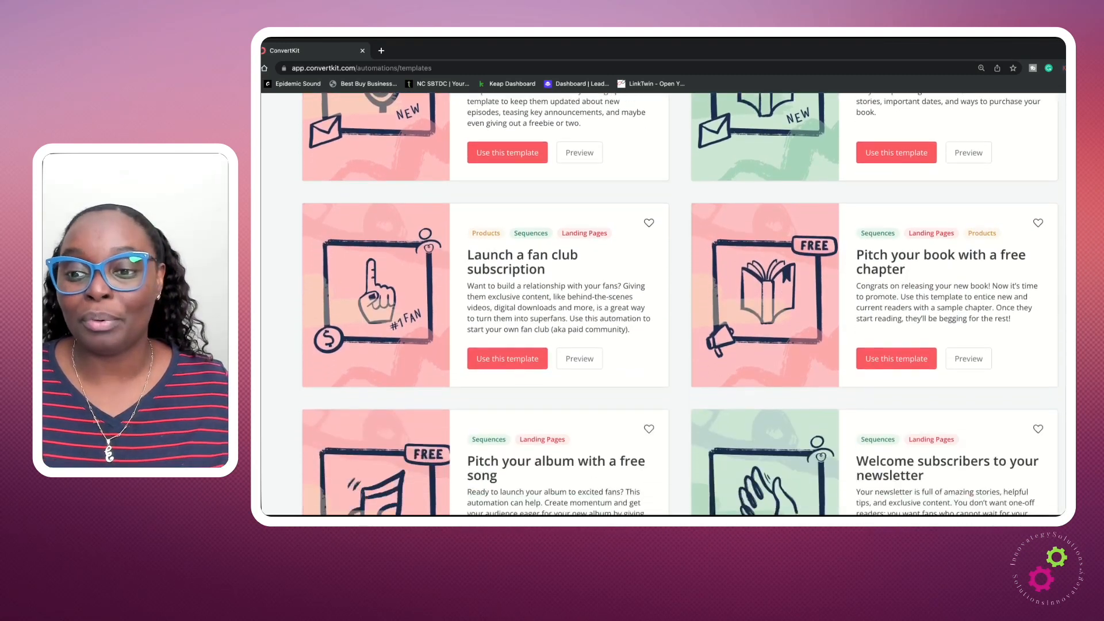
{"action": "scroll", "coordinate": [680, 305], "scroll_direction": "down", "scroll_amount": 8}
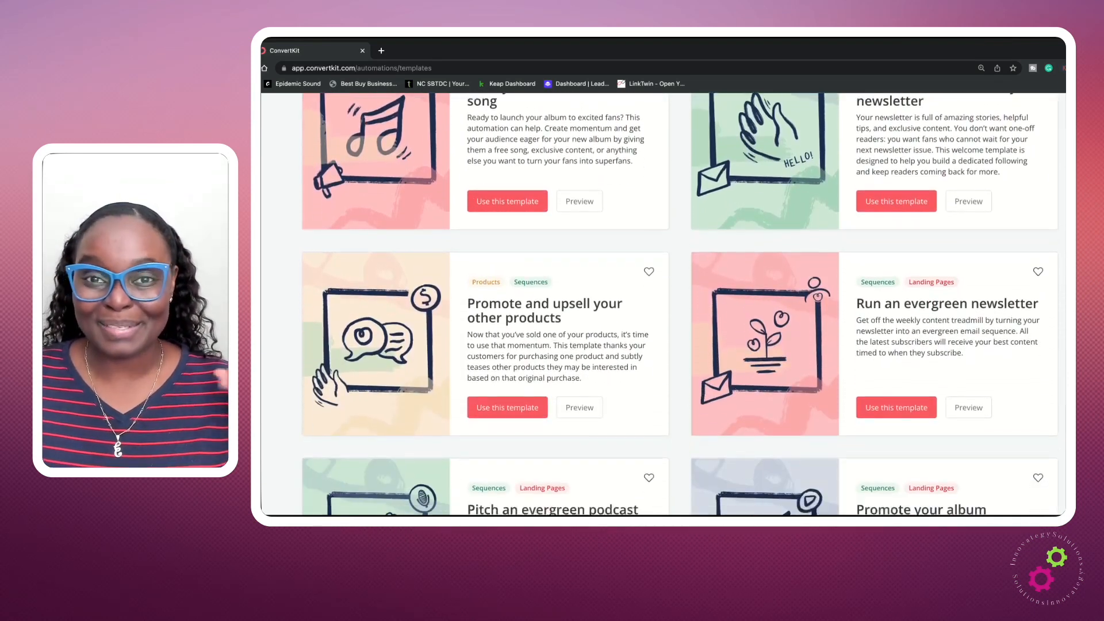
{"action": "scroll", "coordinate": [680, 304], "scroll_direction": "down", "scroll_amount": 1}
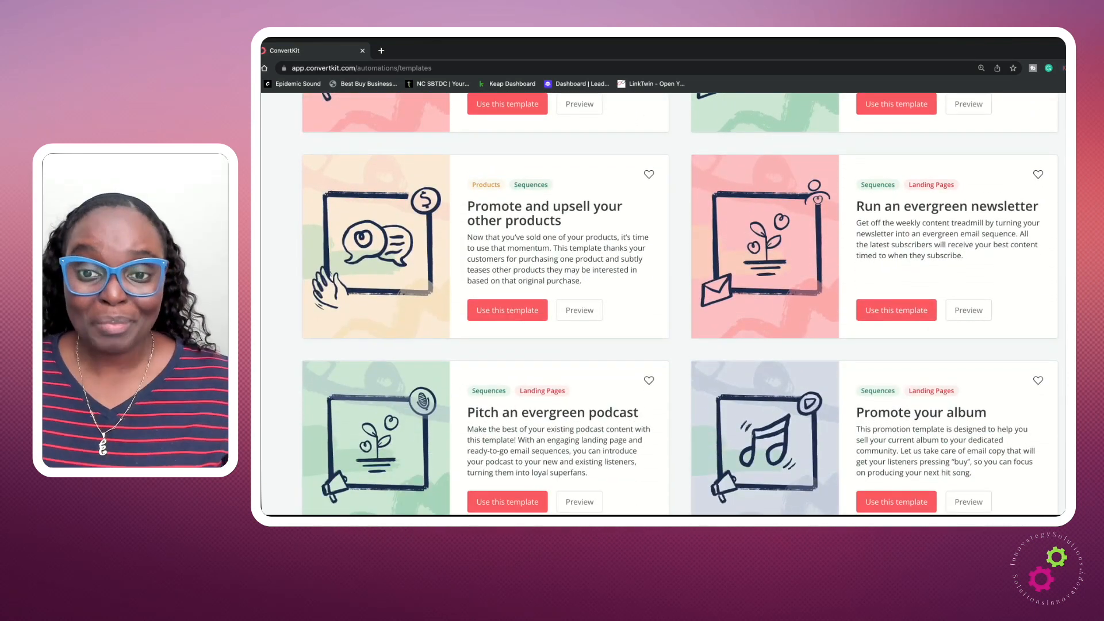
{"action": "scroll", "coordinate": [680, 304], "scroll_direction": "down", "scroll_amount": 7}
{"action": "scroll", "coordinate": [680, 304], "scroll_direction": "up", "scroll_amount": 3}
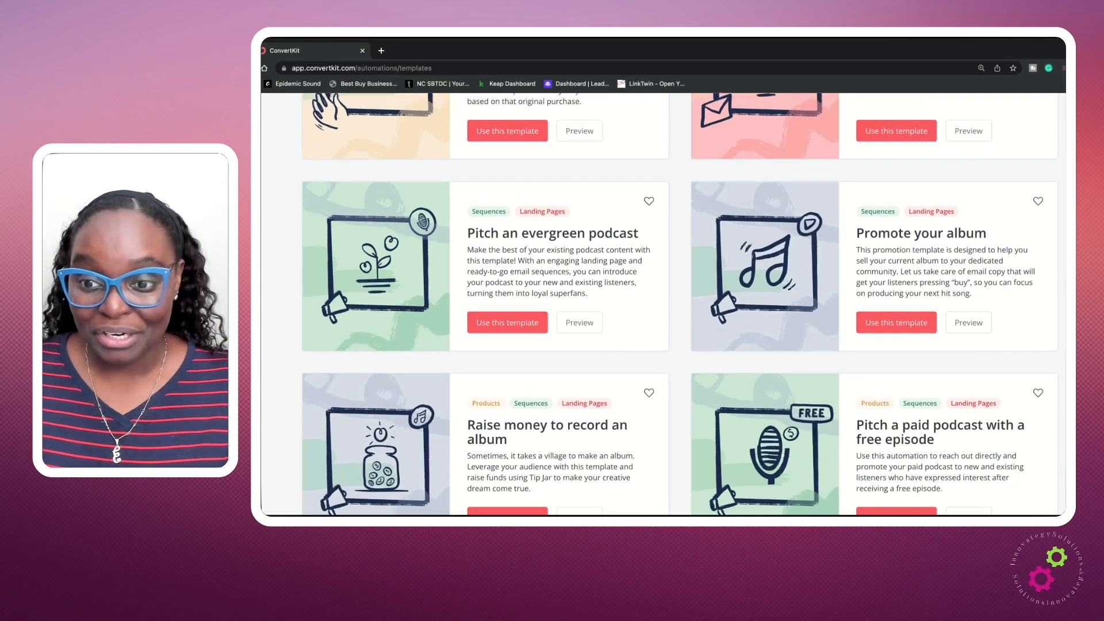
{"action": "scroll", "coordinate": [680, 304], "scroll_direction": "up", "scroll_amount": 10}
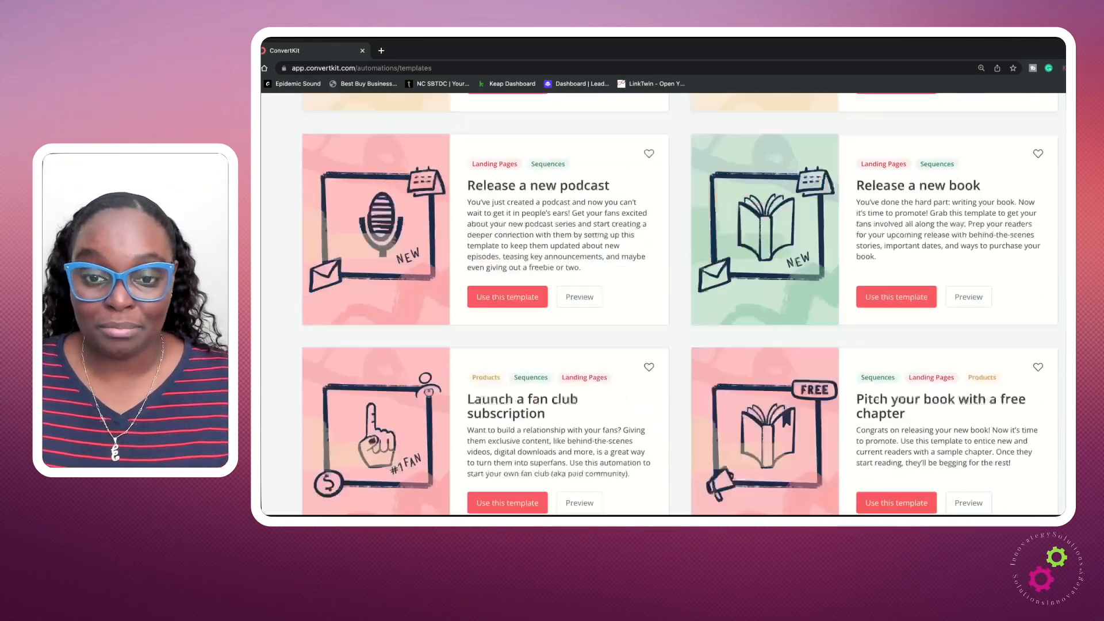
{"action": "scroll", "coordinate": [664, 304], "scroll_direction": "up", "scroll_amount": 5}
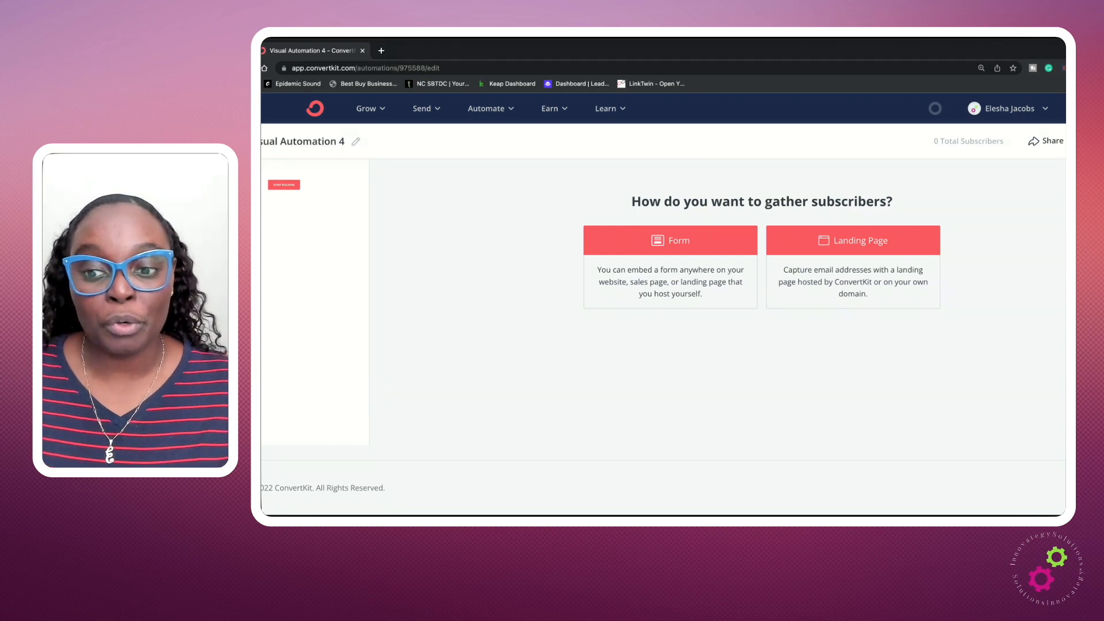
- Choose a landing page as the way to gather subscribers and filter its templates to the Newsletter category
{"action": "left_click", "coordinate": [853, 267]}
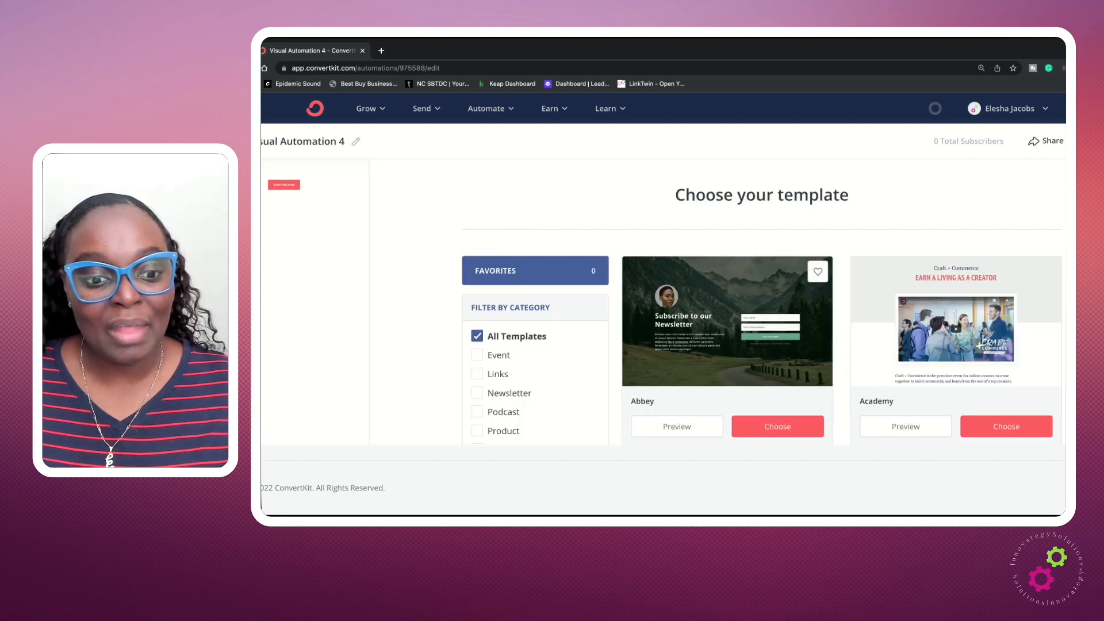
{"action": "scroll", "coordinate": [719, 302], "scroll_direction": "down", "scroll_amount": 5}
{"action": "scroll", "coordinate": [727, 302], "scroll_direction": "up", "scroll_amount": 1}
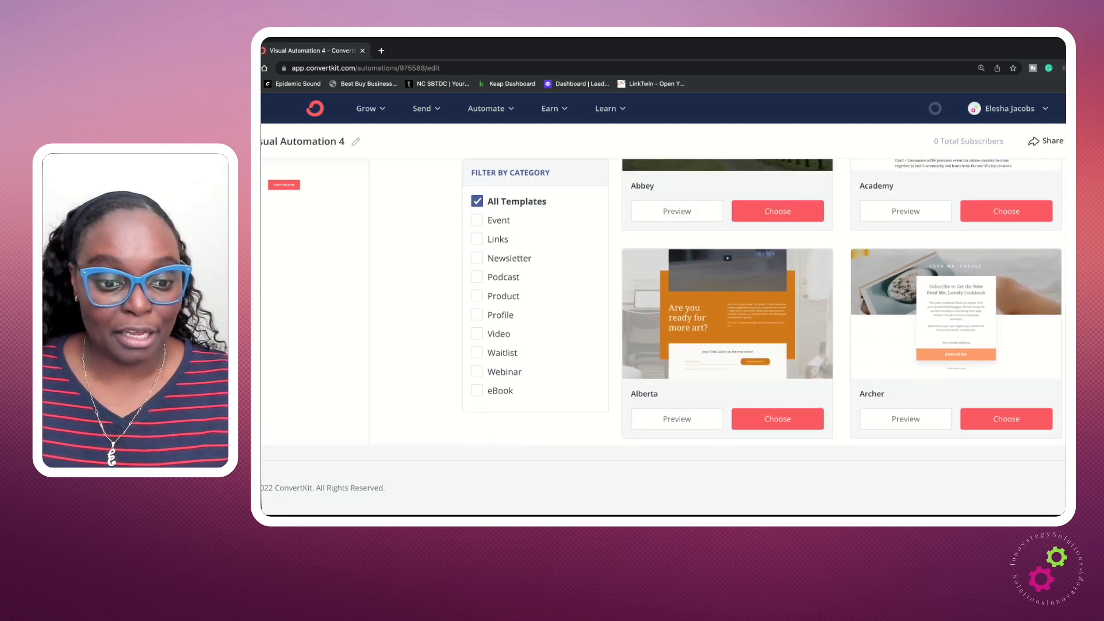
{"action": "left_click", "coordinate": [477, 258]}
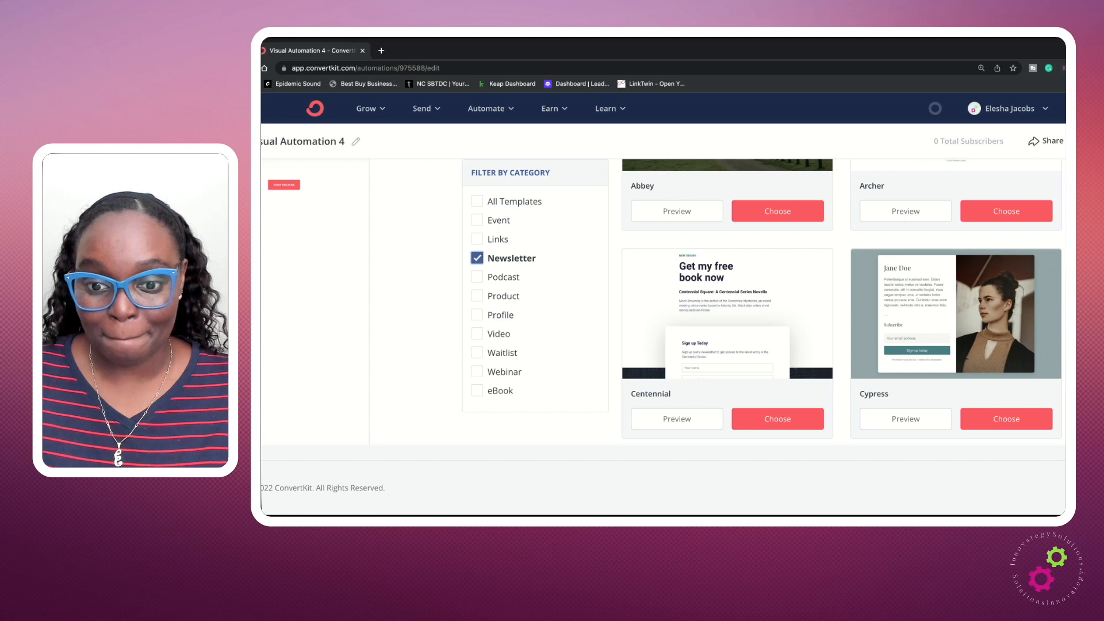
- Choose the Cypress template from the newsletter landing page designs
{"action": "scroll", "coordinate": [727, 313], "scroll_direction": "up", "scroll_amount": 3}
{"action": "scroll", "coordinate": [727, 313], "scroll_direction": "up", "scroll_amount": 1}
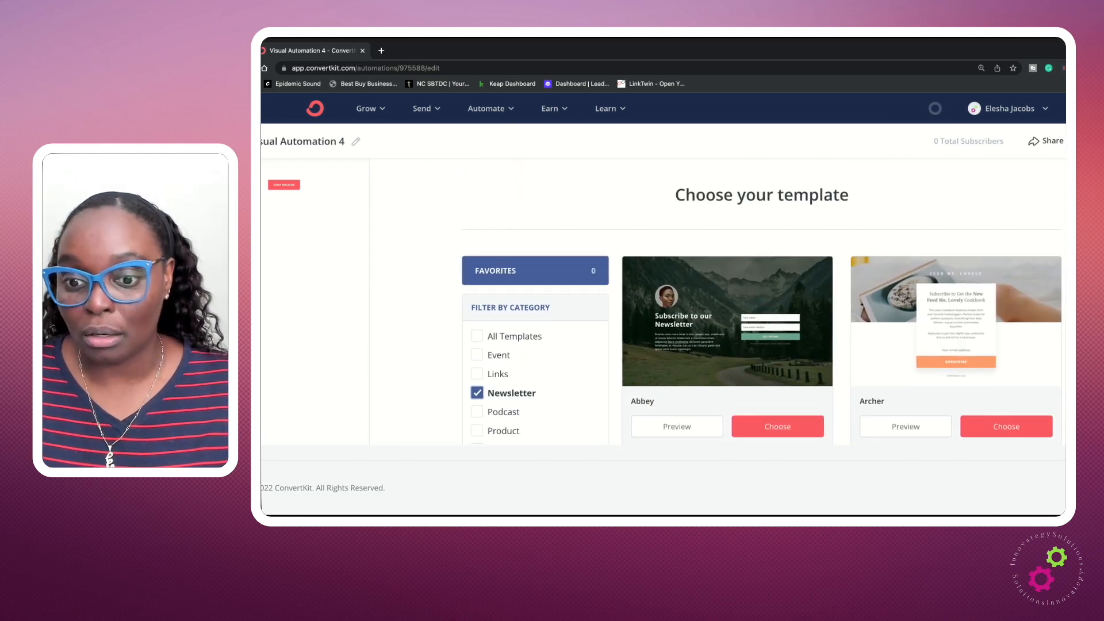
{"action": "scroll", "coordinate": [762, 310], "scroll_direction": "down", "scroll_amount": 2}
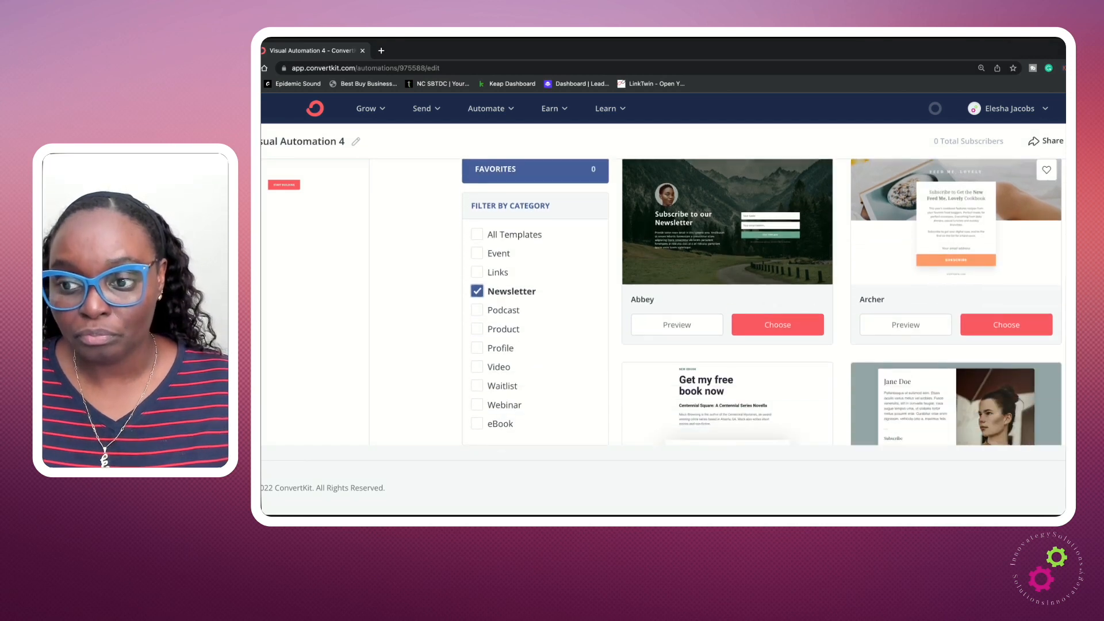
{"action": "scroll", "coordinate": [1006, 325], "scroll_direction": "down", "scroll_amount": 5}
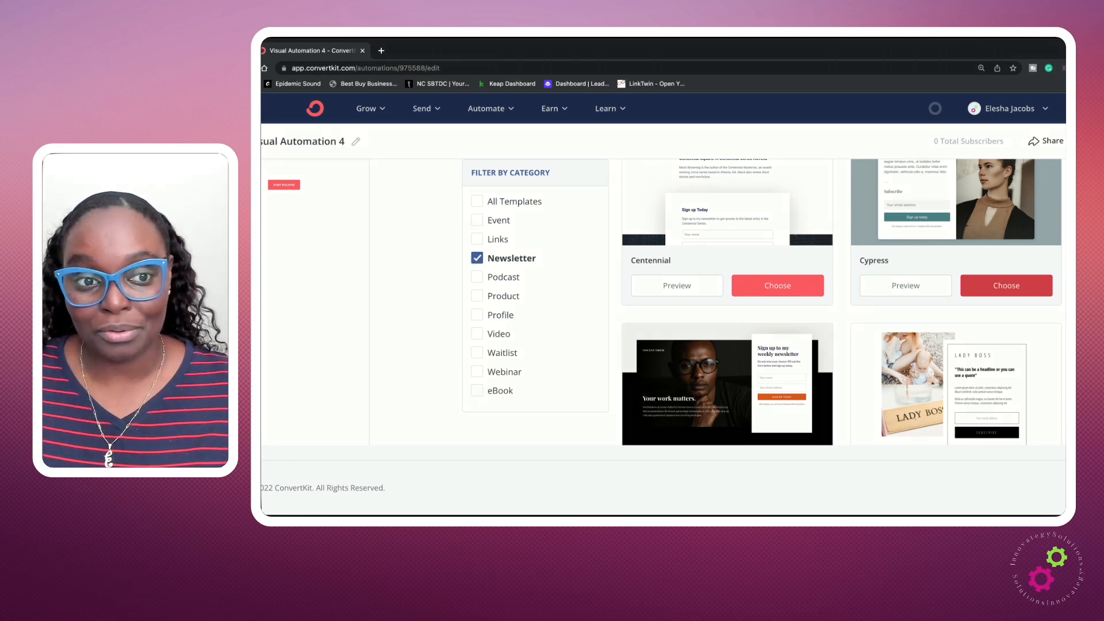
{"action": "left_click", "coordinate": [1007, 285]}
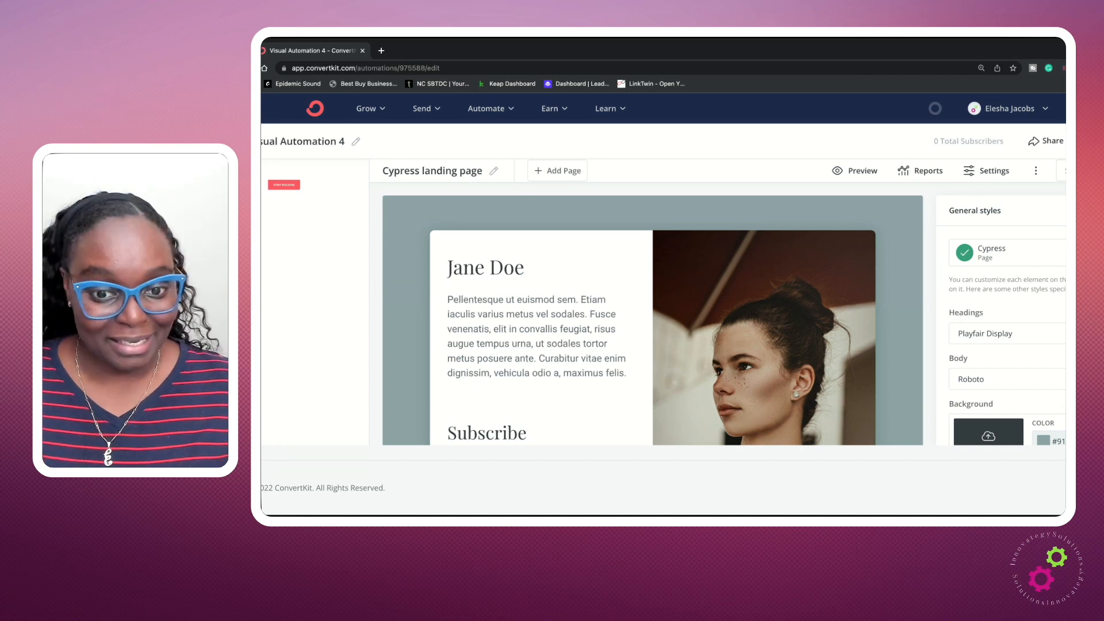
- Replace the placeholder name heading on the landing page with the owner's surname followed by "Community"
{"action": "scroll", "coordinate": [653, 319], "scroll_direction": "down", "scroll_amount": 2}
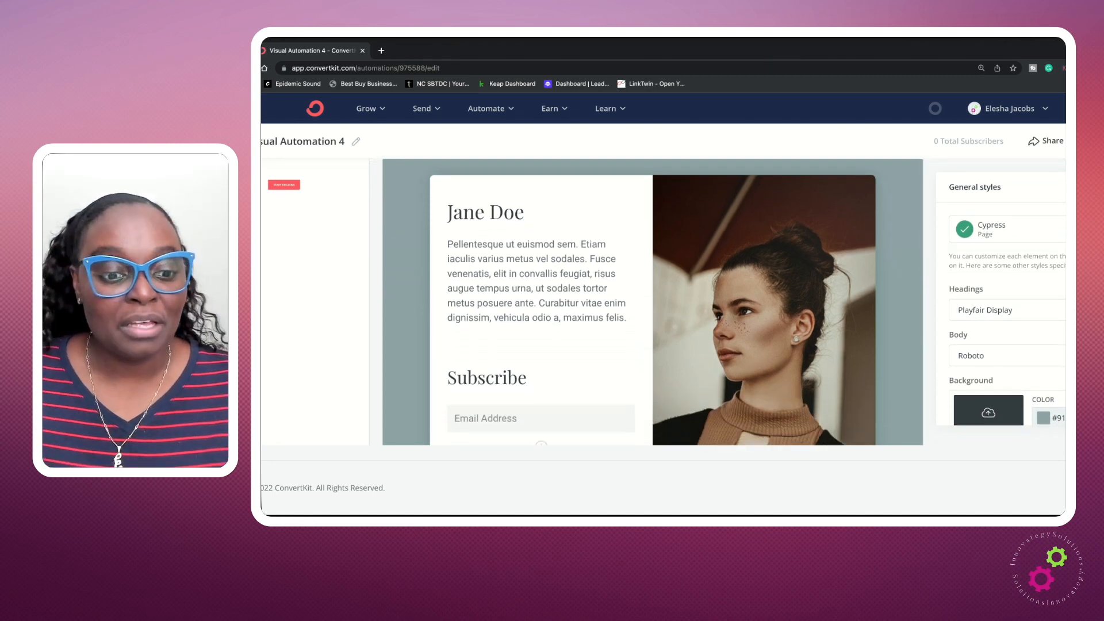
{"action": "scroll", "coordinate": [653, 320], "scroll_direction": "up", "scroll_amount": 1}
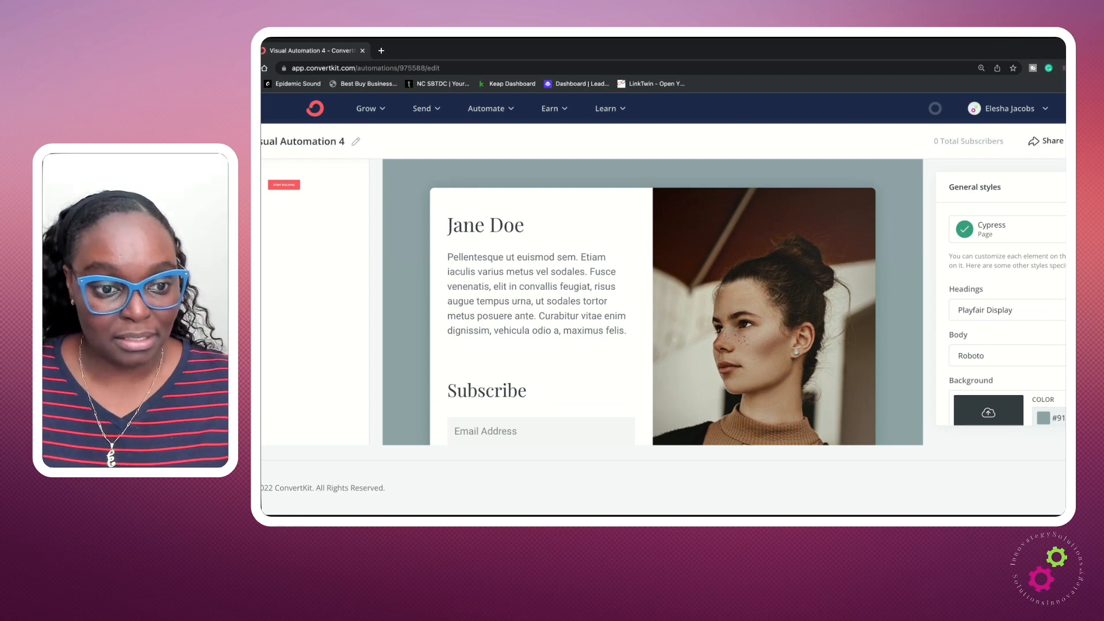
{"action": "triple_click", "coordinate": [475, 226]}
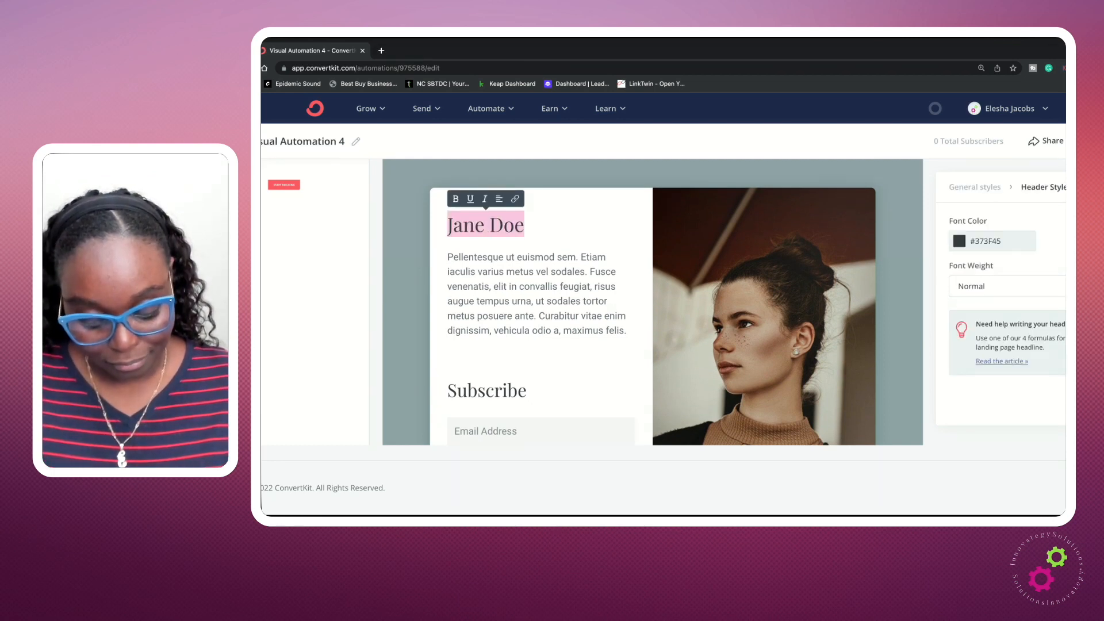
{"action": "type", "text": "Jacobs Community"}
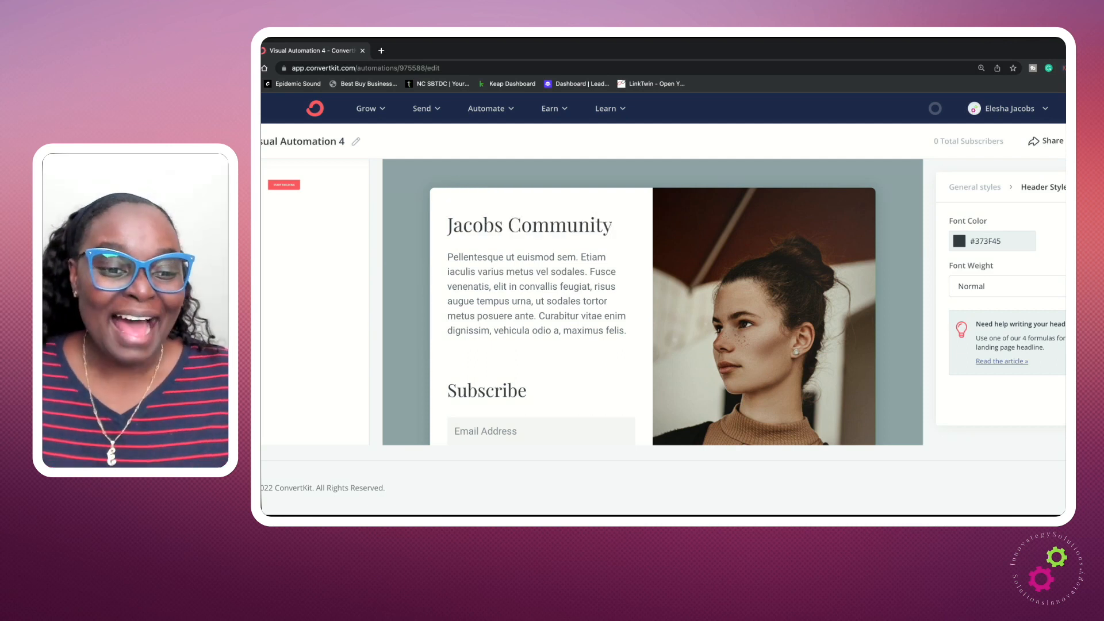
- Replace the placeholder paragraph under the landing page heading with "Get insights into building your online business powered by automation."
{"action": "triple_click", "coordinate": [504, 286]}
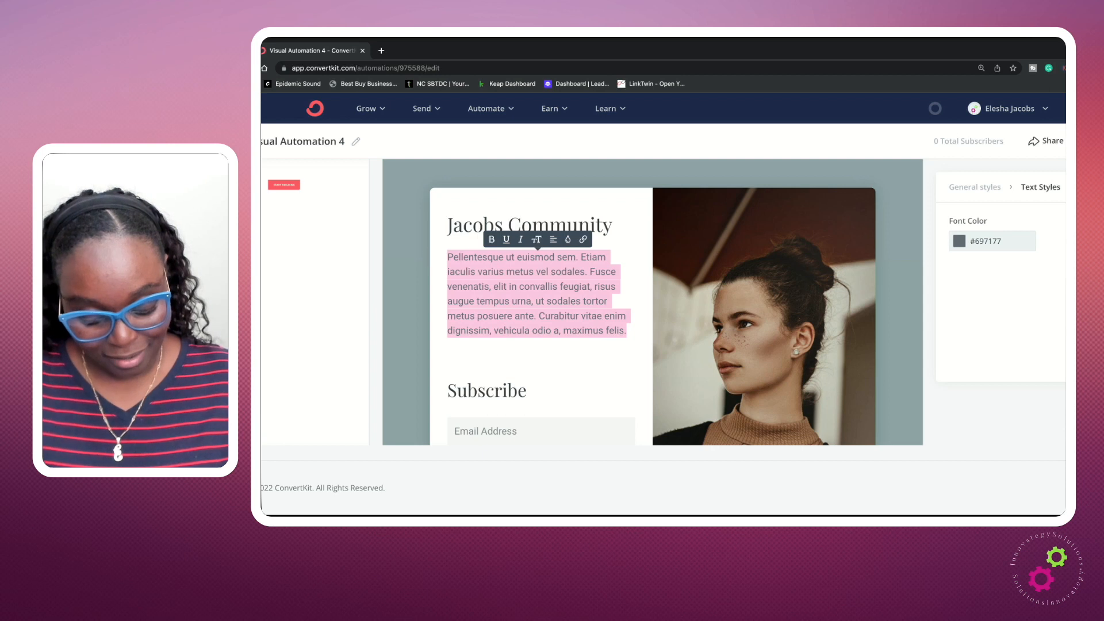
{"action": "type", "text": "Get insights "}
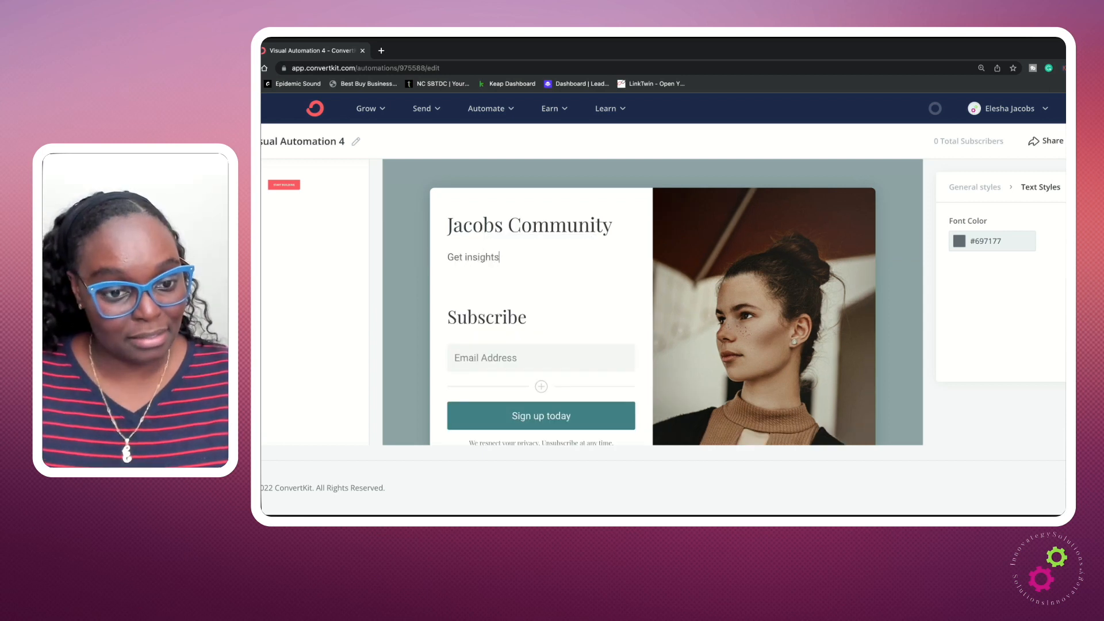
{"action": "type", "text": "into building"}
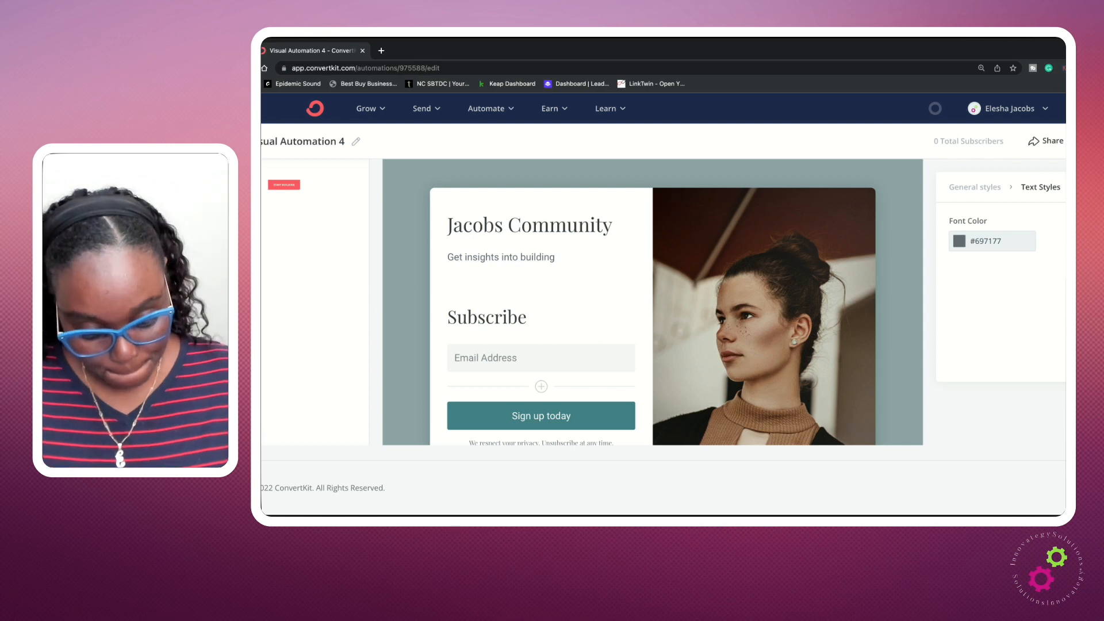
{"action": "type", "text": " to"}
{"action": "key", "text": "BackSpace"}
{"action": "key", "text": "BackSpace"}
{"action": "key", "text": "BackSpace"}
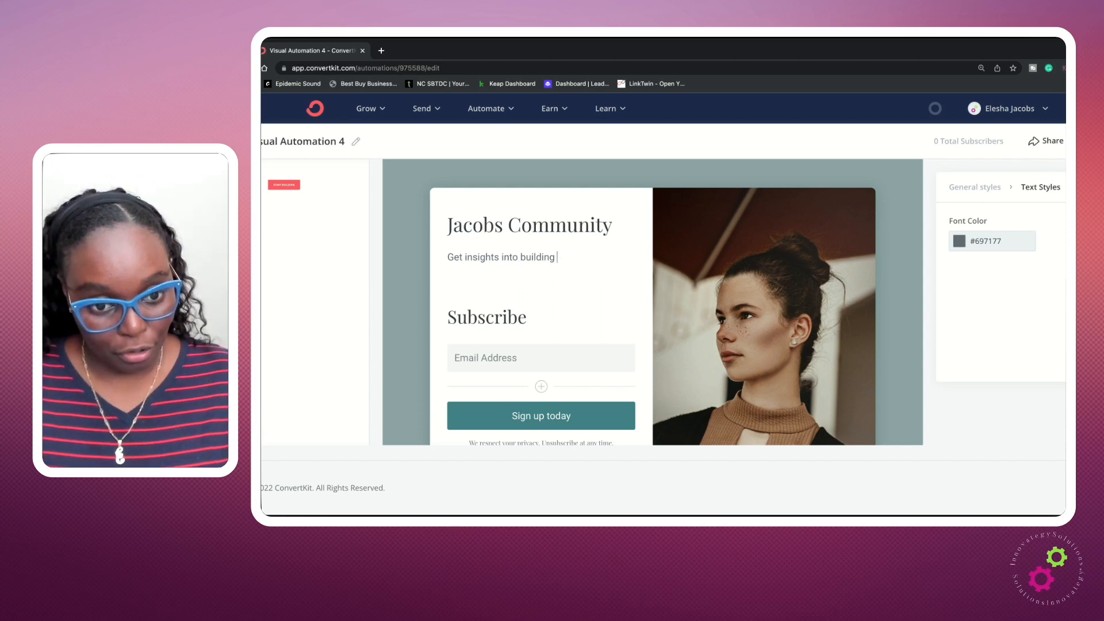
{"action": "type", "text": "your o"}
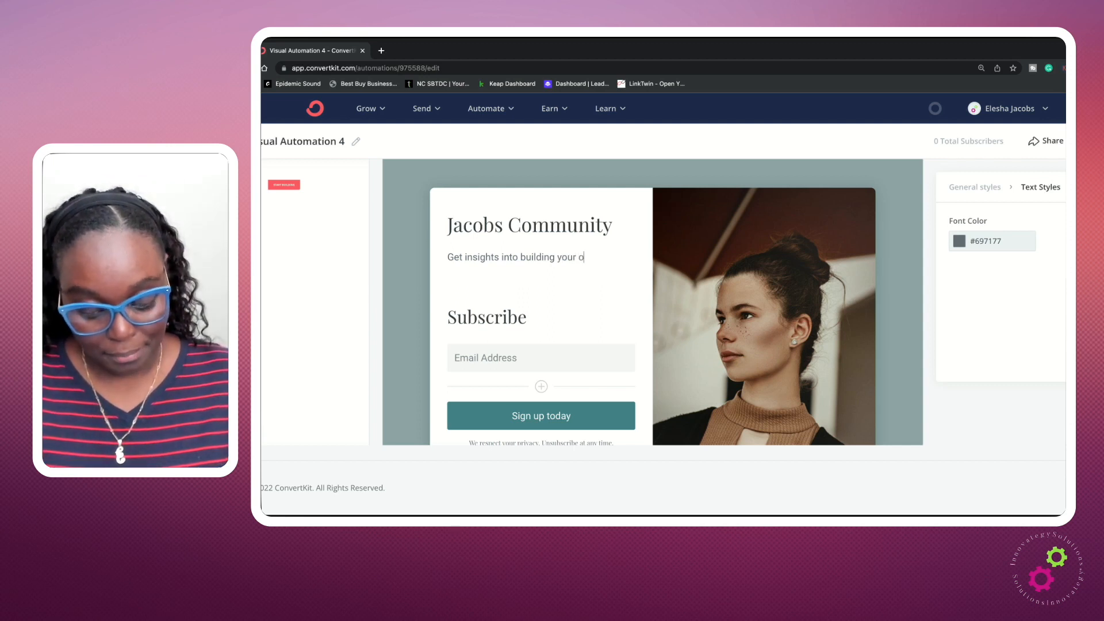
{"action": "type", "text": "nline busines"}
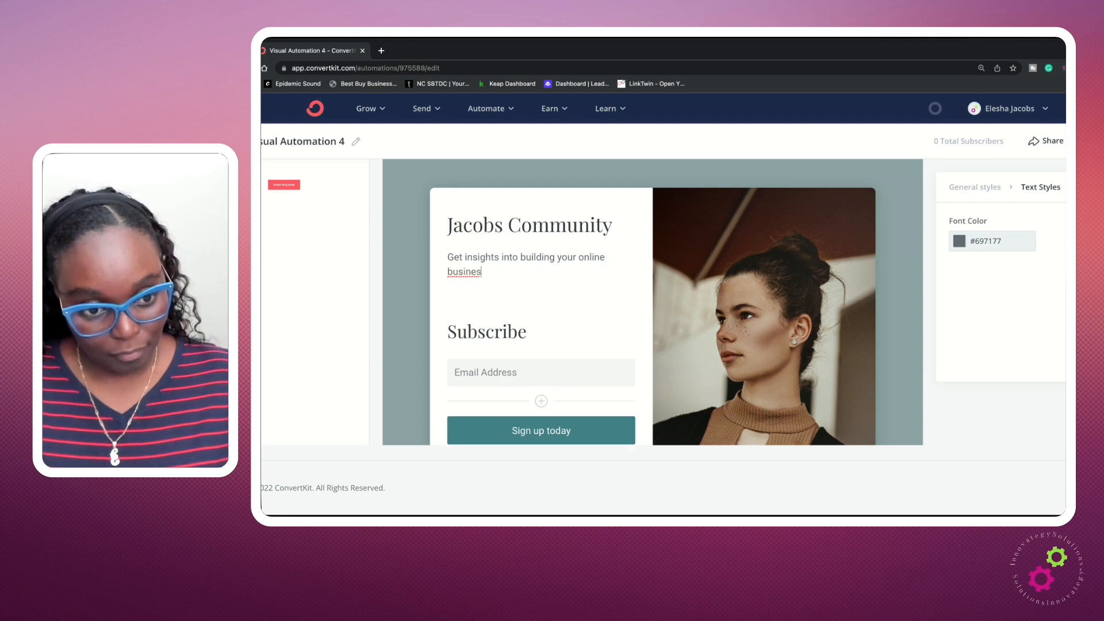
{"action": "type", "text": "s powered b"}
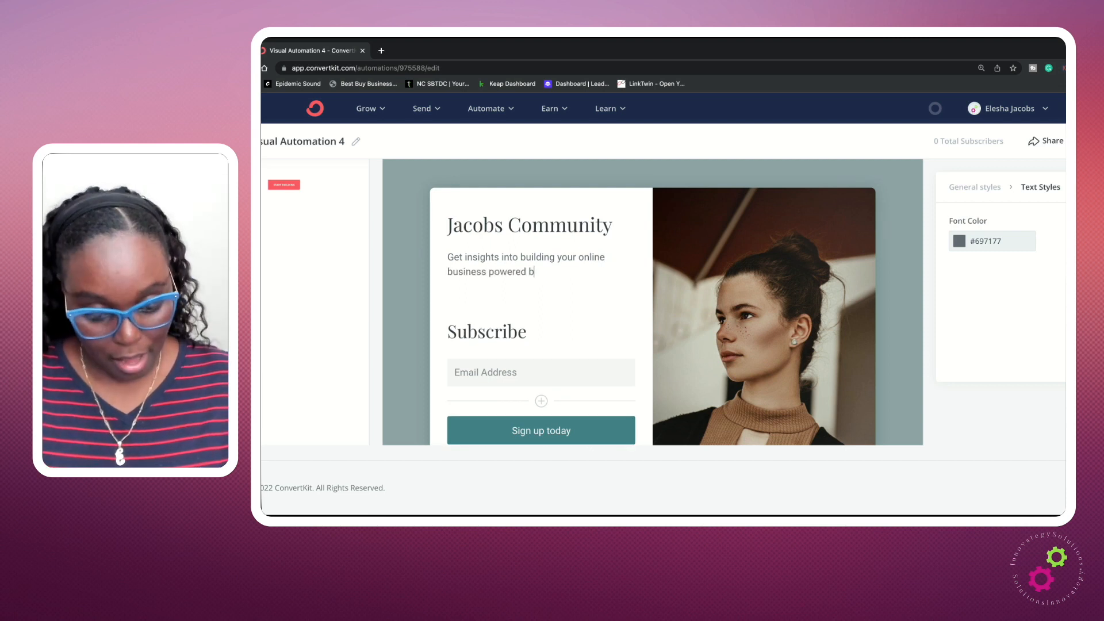
{"action": "type", "text": "y automatin"}
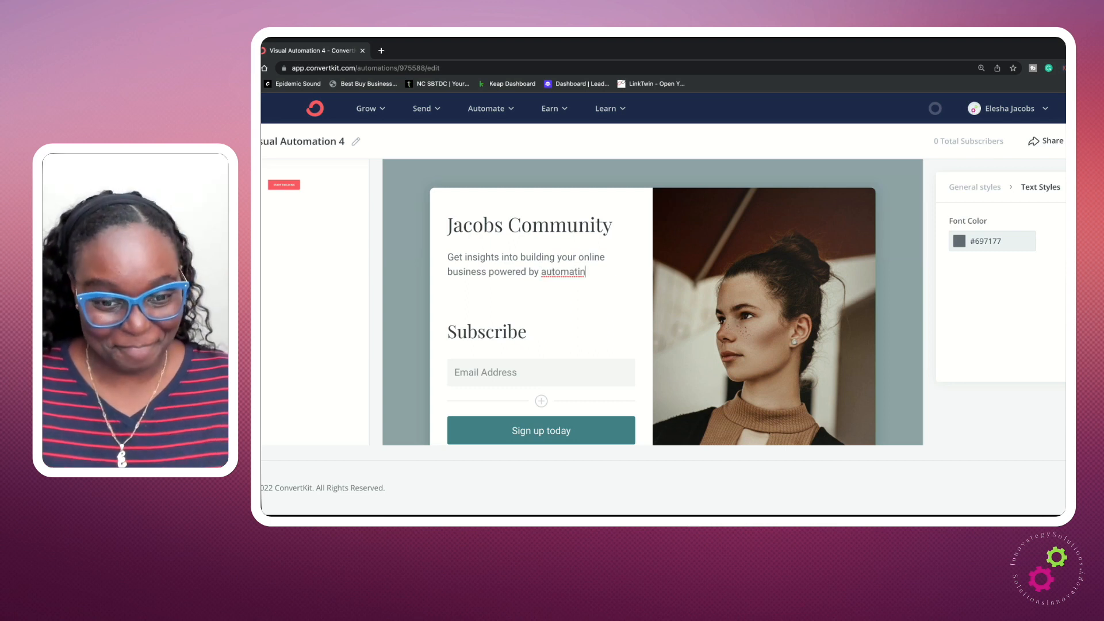
{"action": "key", "text": "BackSpace"}
{"action": "type", "text": "on."}
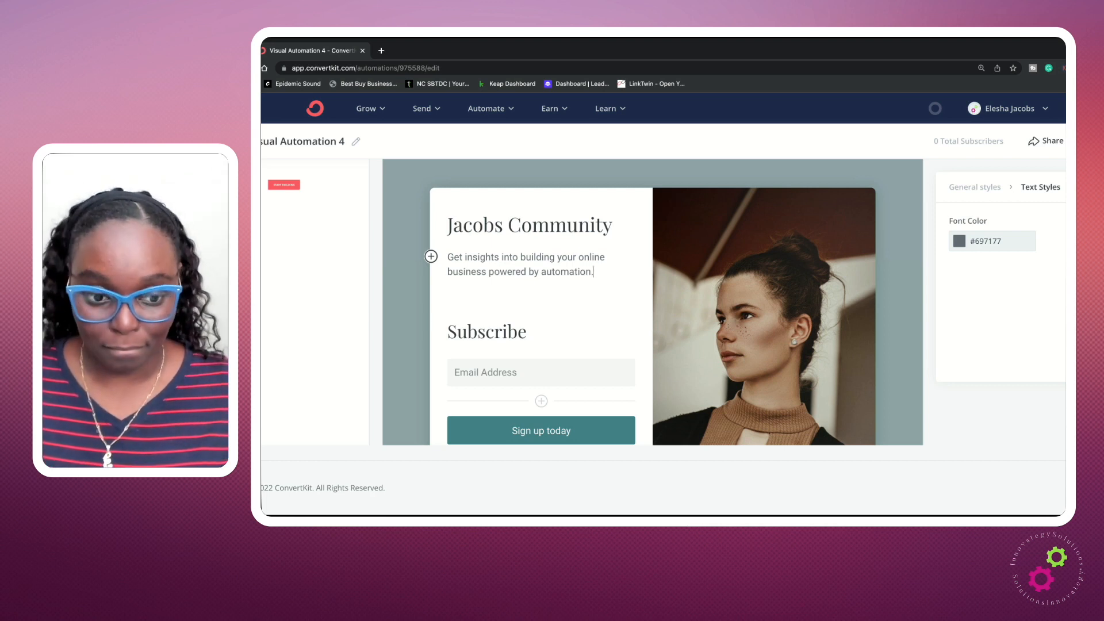
- Add a required custom field for First Name to the landing page's subscribe form
{"action": "left_click", "coordinate": [541, 402]}
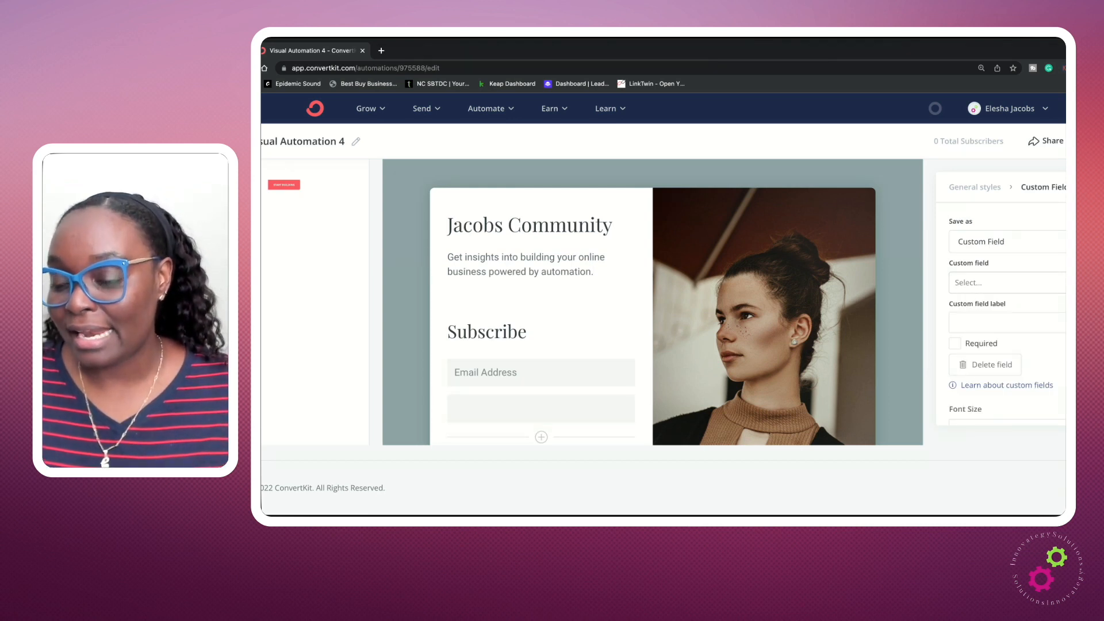
{"action": "left_click", "coordinate": [1006, 242]}
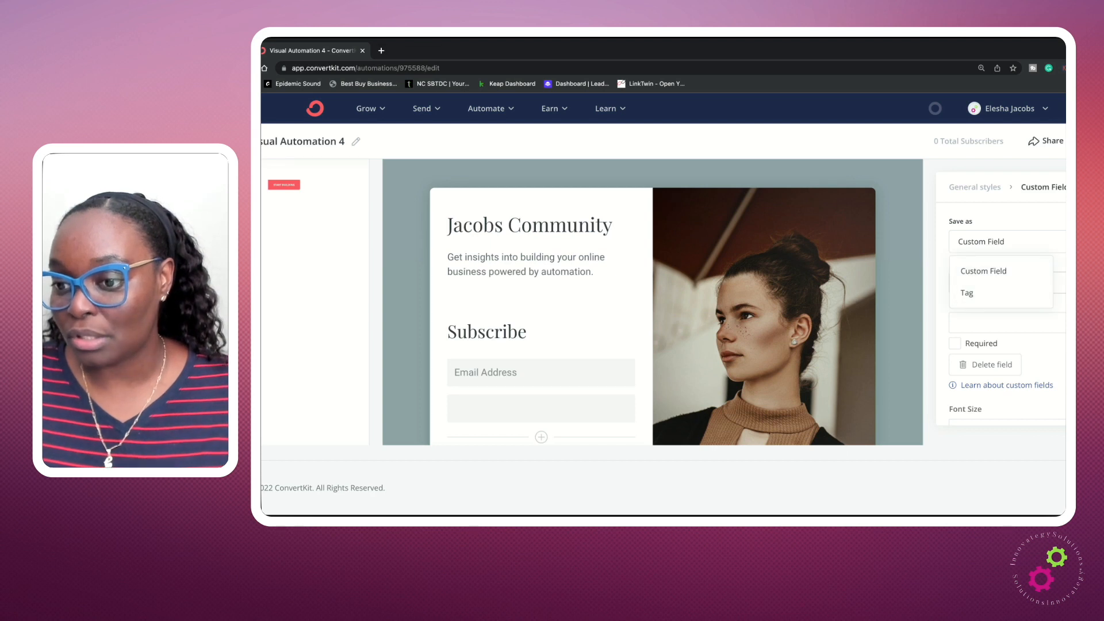
{"action": "left_click", "coordinate": [1007, 242]}
{"action": "left_click", "coordinate": [1012, 282]}
{"action": "left_click", "coordinate": [1006, 310]}
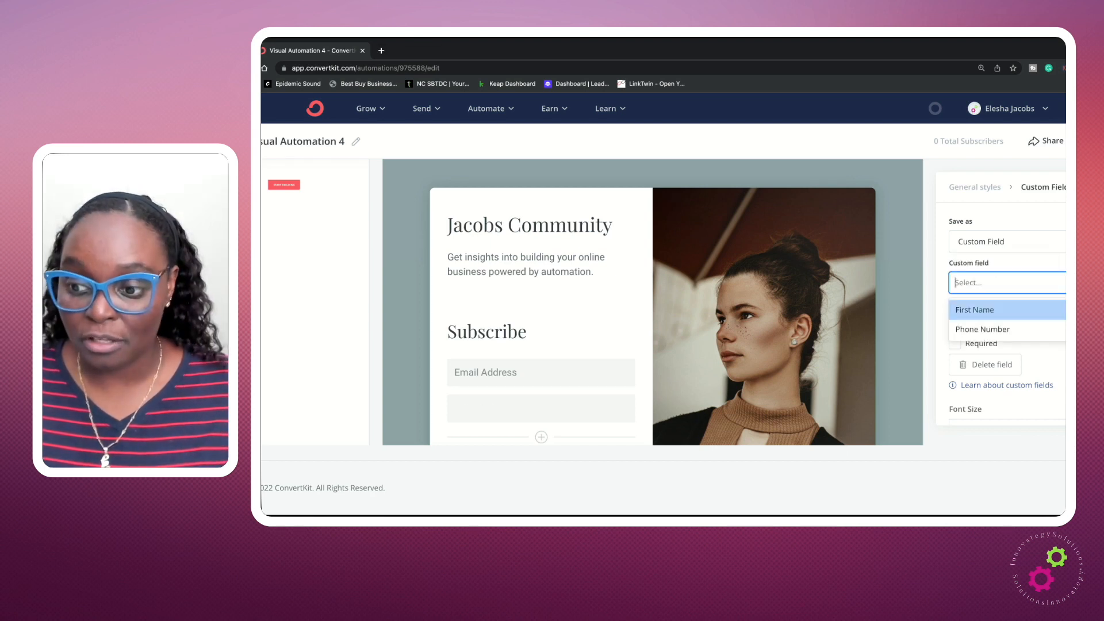
{"action": "left_click", "coordinate": [955, 344]}
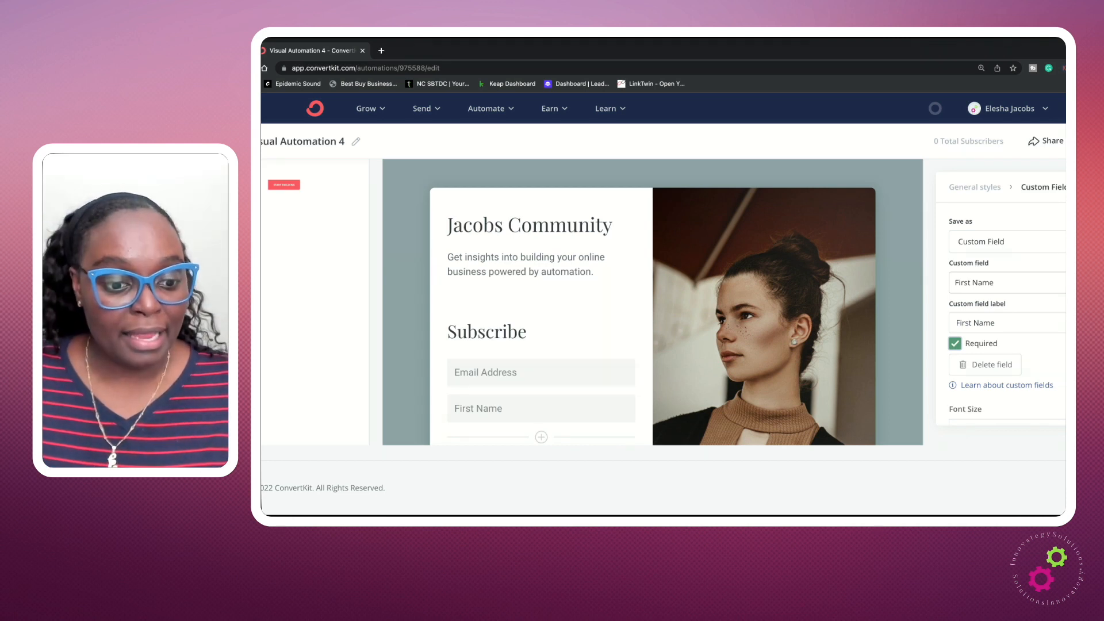
- Move the First Name field above the Email Address field in the subscribe form
{"action": "left_click_drag", "start_coordinate": [443, 407], "coordinate": [444, 363]}
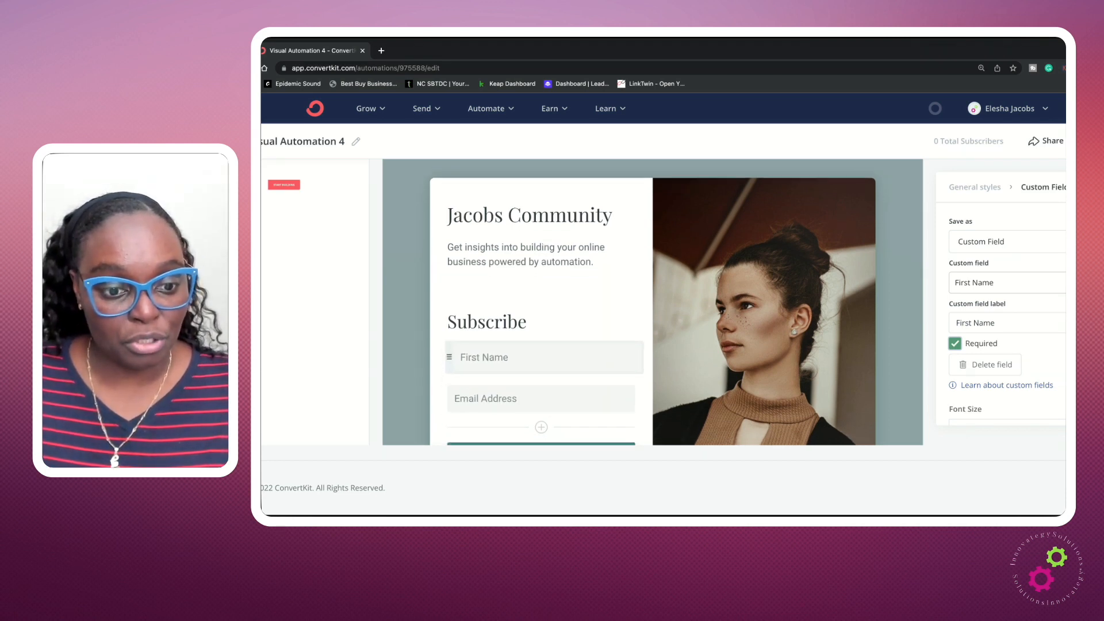
{"action": "scroll", "coordinate": [443, 363], "scroll_direction": "down", "scroll_amount": 2}
{"action": "scroll", "coordinate": [540, 371], "scroll_direction": "down", "scroll_amount": 2}
{"action": "scroll", "coordinate": [539, 371], "scroll_direction": "up", "scroll_amount": 1}
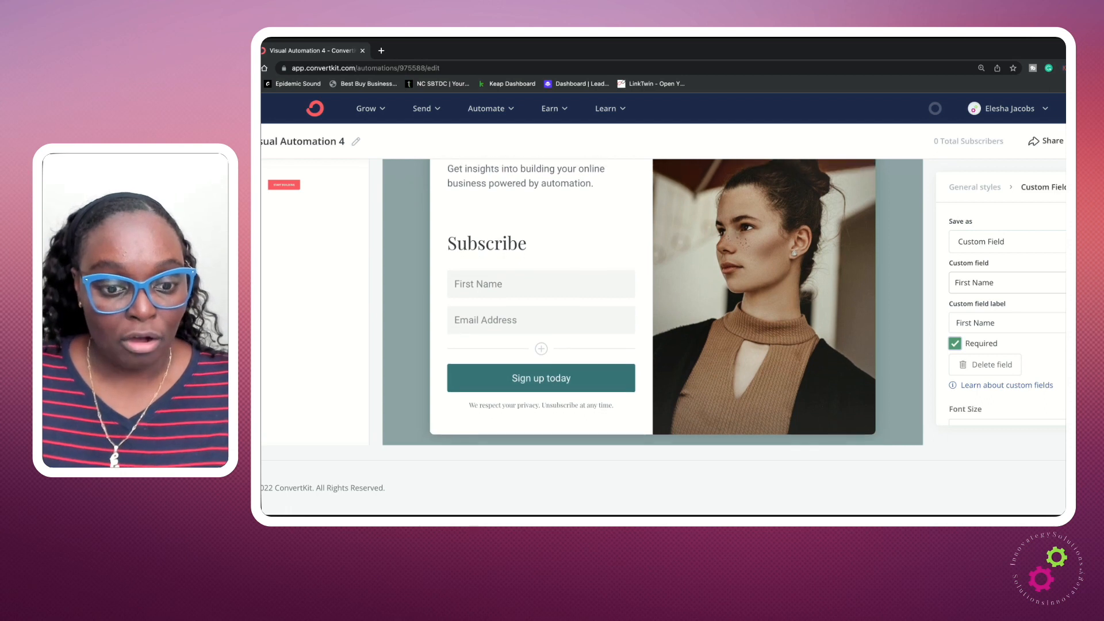
{"action": "scroll", "coordinate": [653, 302], "scroll_direction": "up", "scroll_amount": 3}
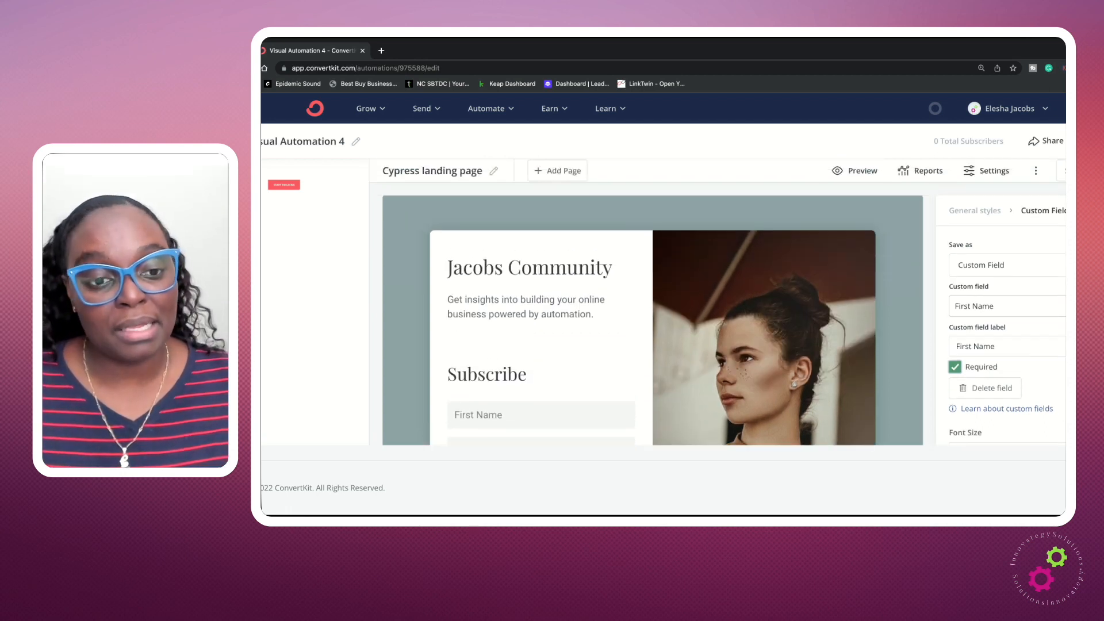
- Examine the style settings of the "Sign up today" button, including font, border radius and background color
{"action": "scroll", "coordinate": [653, 302], "scroll_direction": "down", "scroll_amount": 3}
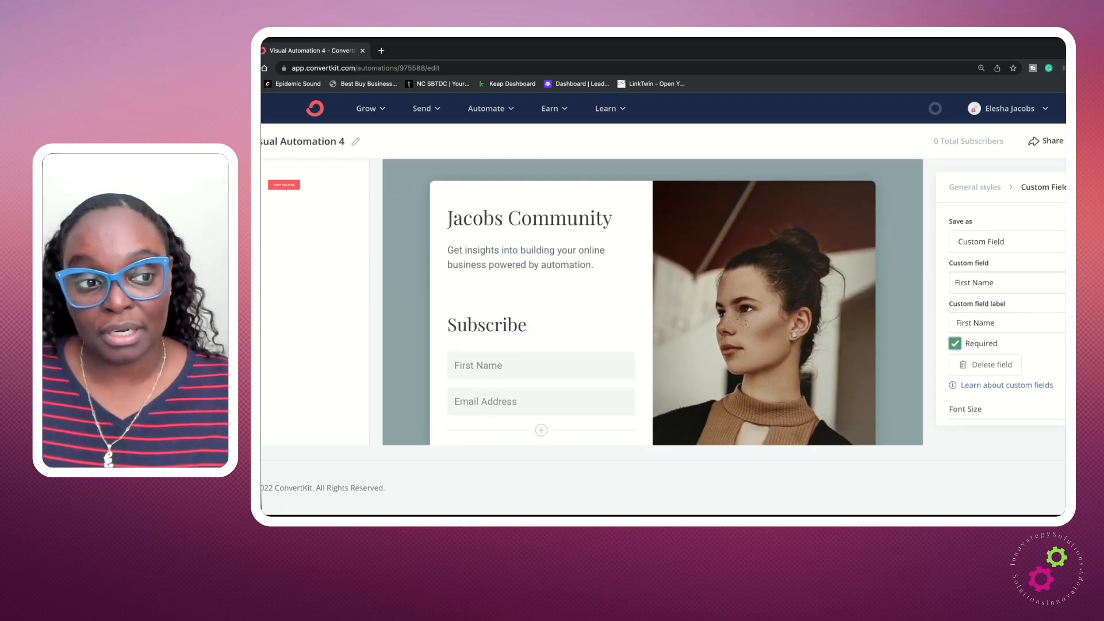
{"action": "double_click", "coordinate": [522, 348]}
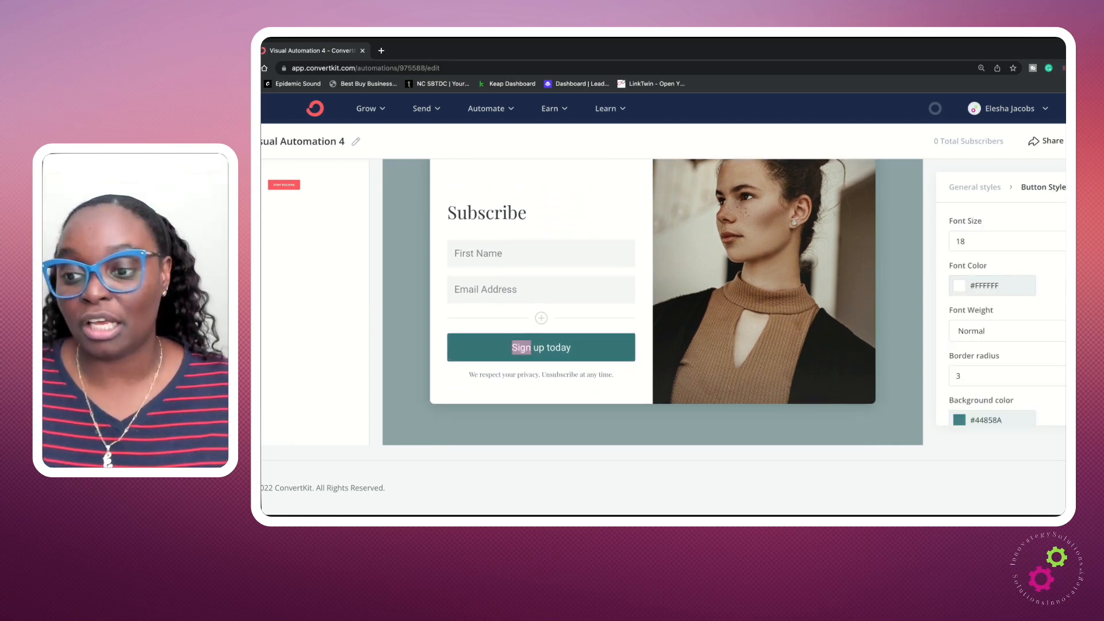
{"action": "scroll", "coordinate": [1001, 299], "scroll_direction": "down", "scroll_amount": 3}
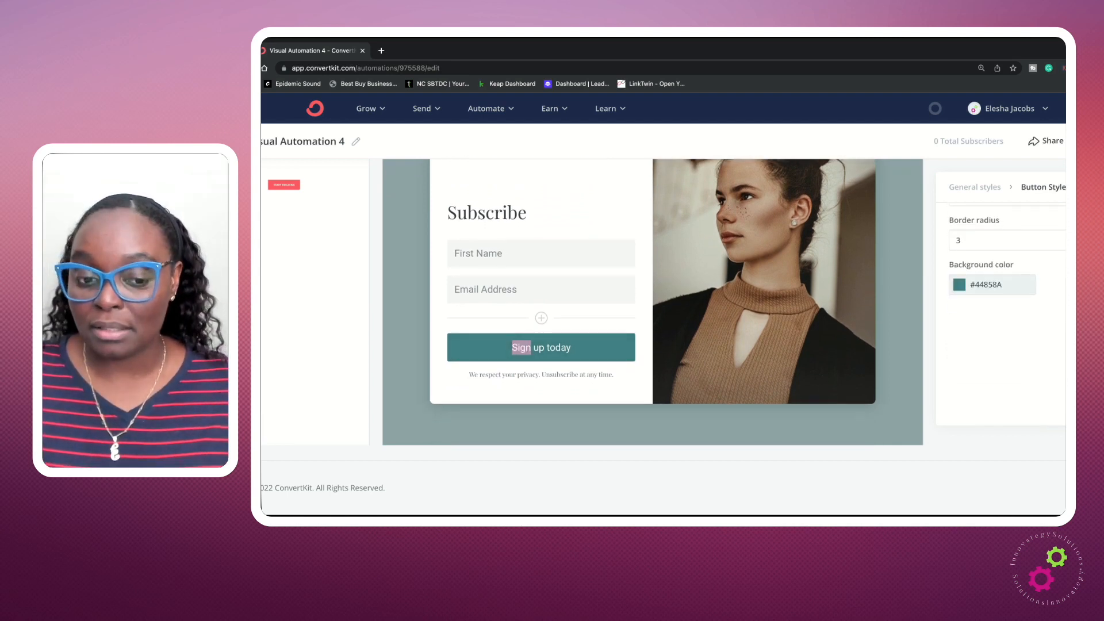
{"action": "scroll", "coordinate": [1001, 259], "scroll_direction": "up", "scroll_amount": 1}
{"action": "scroll", "coordinate": [1001, 276], "scroll_direction": "up", "scroll_amount": 1}
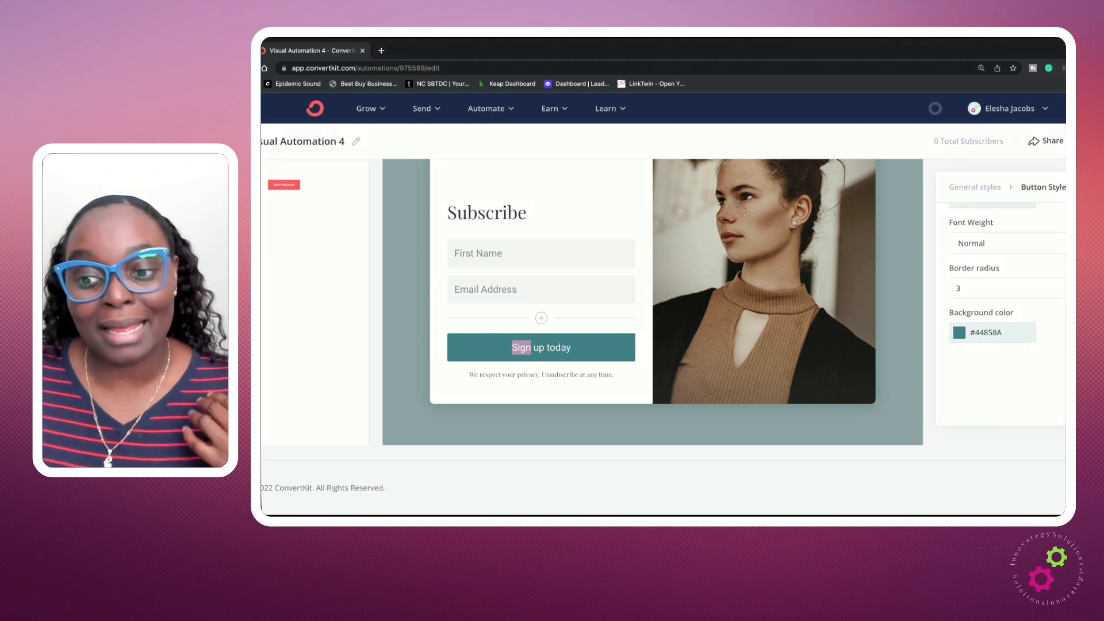
{"action": "scroll", "coordinate": [1001, 287], "scroll_direction": "up", "scroll_amount": 5}
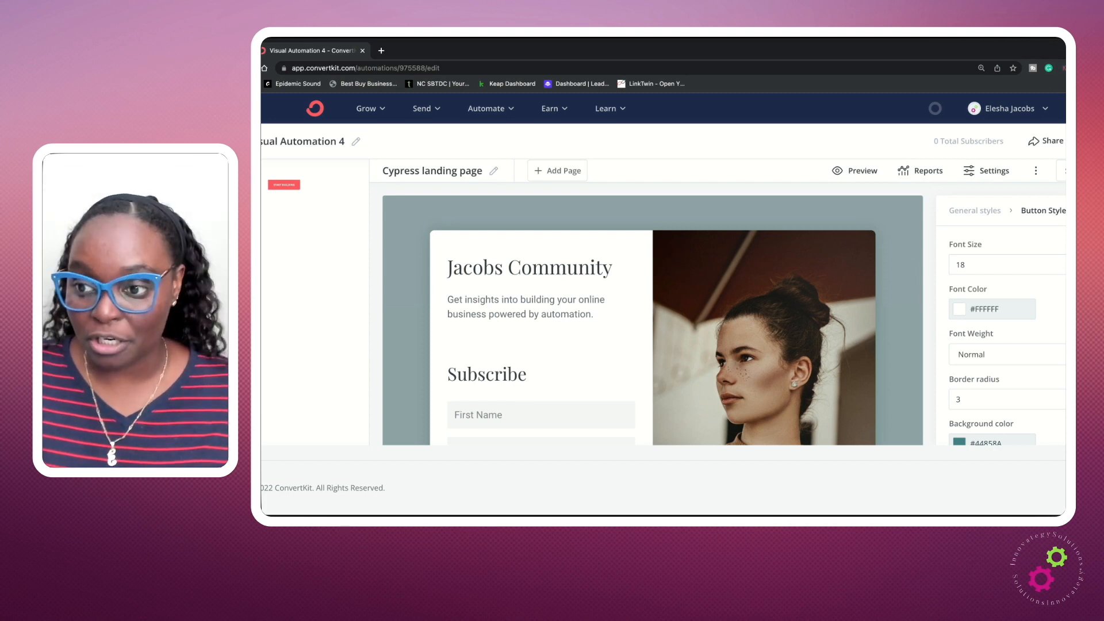
- Open the landing page's share URL in a new browser tab to view the live page
{"action": "left_click", "coordinate": [1063, 171]}
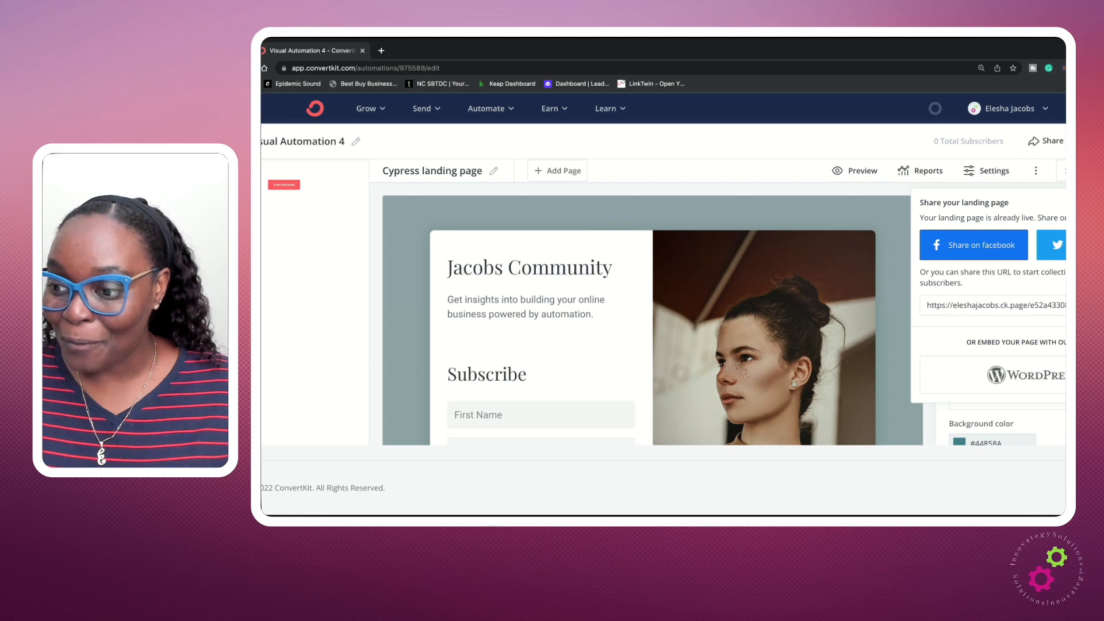
{"action": "left_click", "coordinate": [1059, 305]}
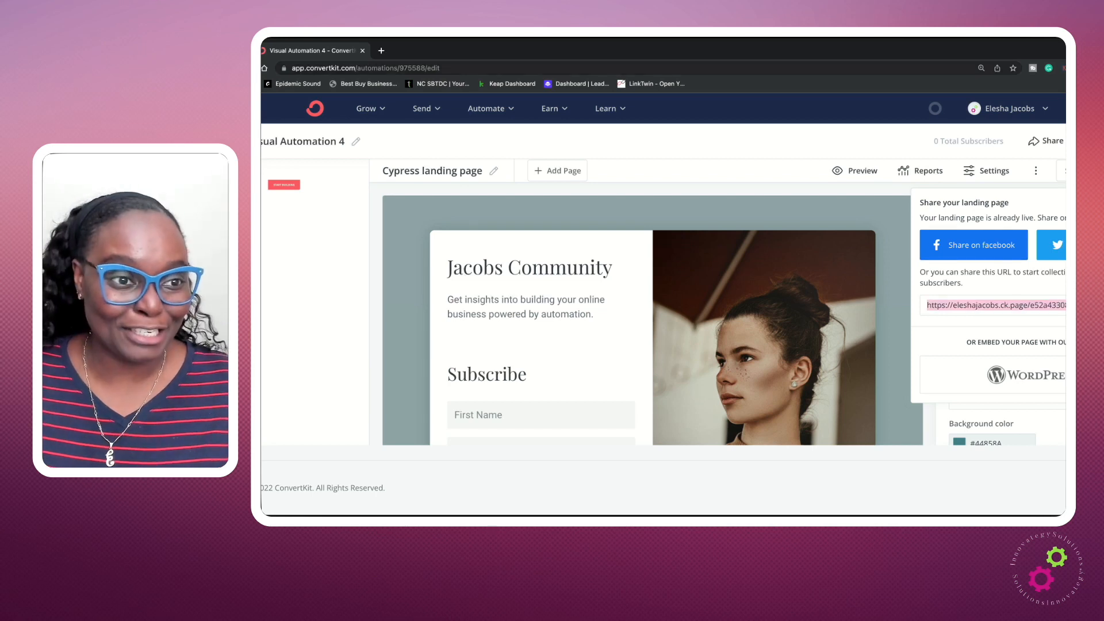
{"action": "left_click", "coordinate": [382, 50]}
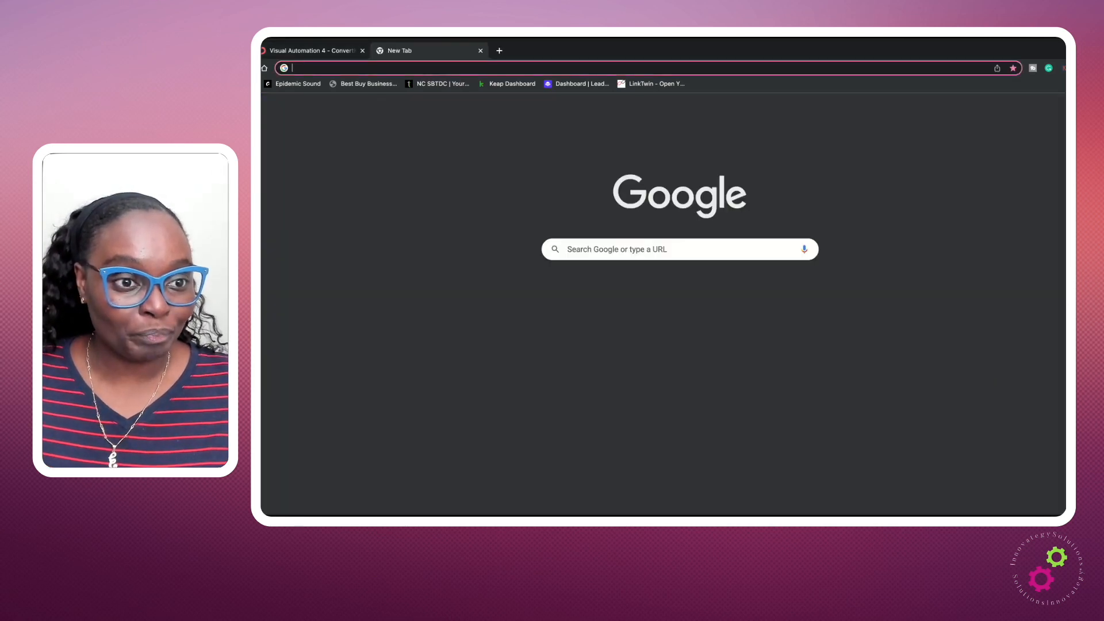
{"action": "type", "text": "https://eleshajacobs.ck.page/e52a433088"}
{"action": "key", "text": "Return"}
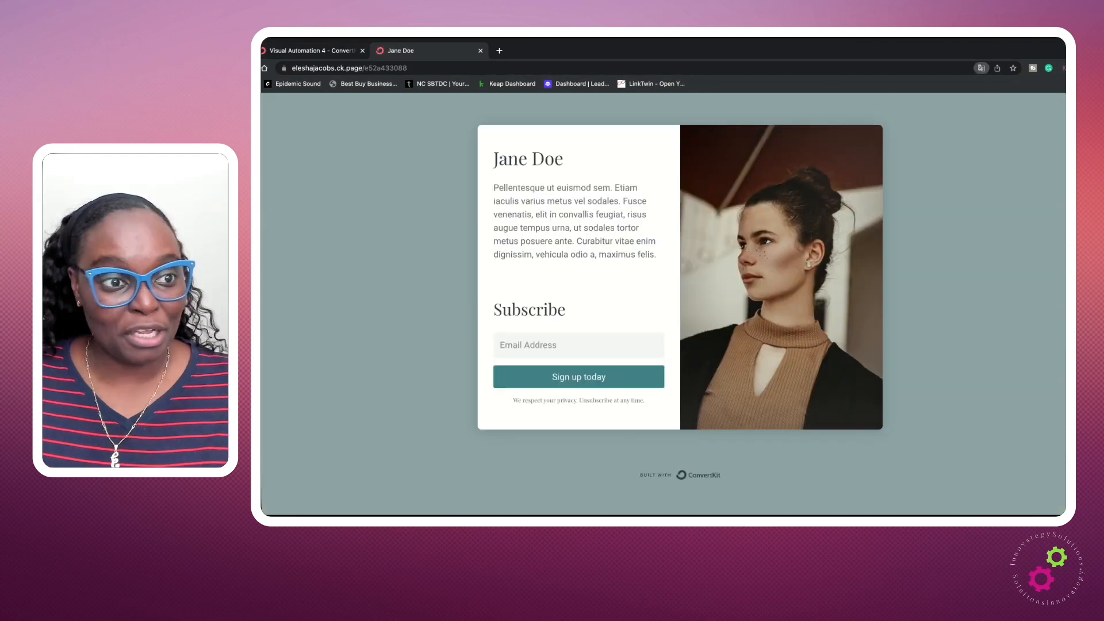
- Return to the automation's browser tab and leave the landing page editor for the workflow canvas
{"action": "left_click", "coordinate": [312, 51]}
{"action": "left_click", "coordinate": [1063, 171]}
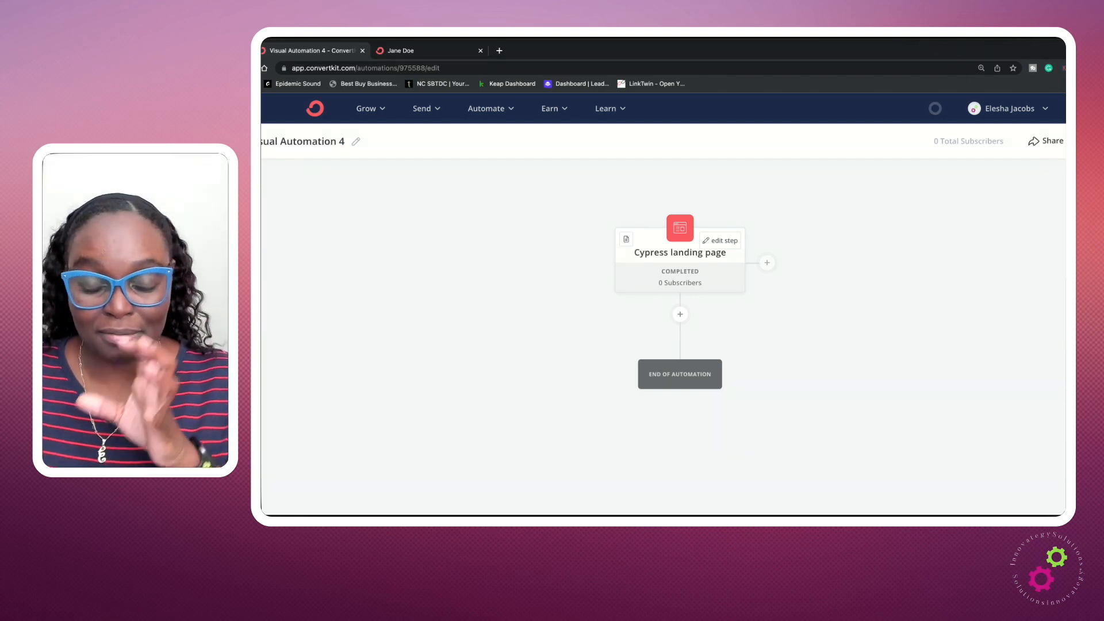
{"action": "scroll", "coordinate": [681, 305], "scroll_direction": "down", "scroll_amount": 3}
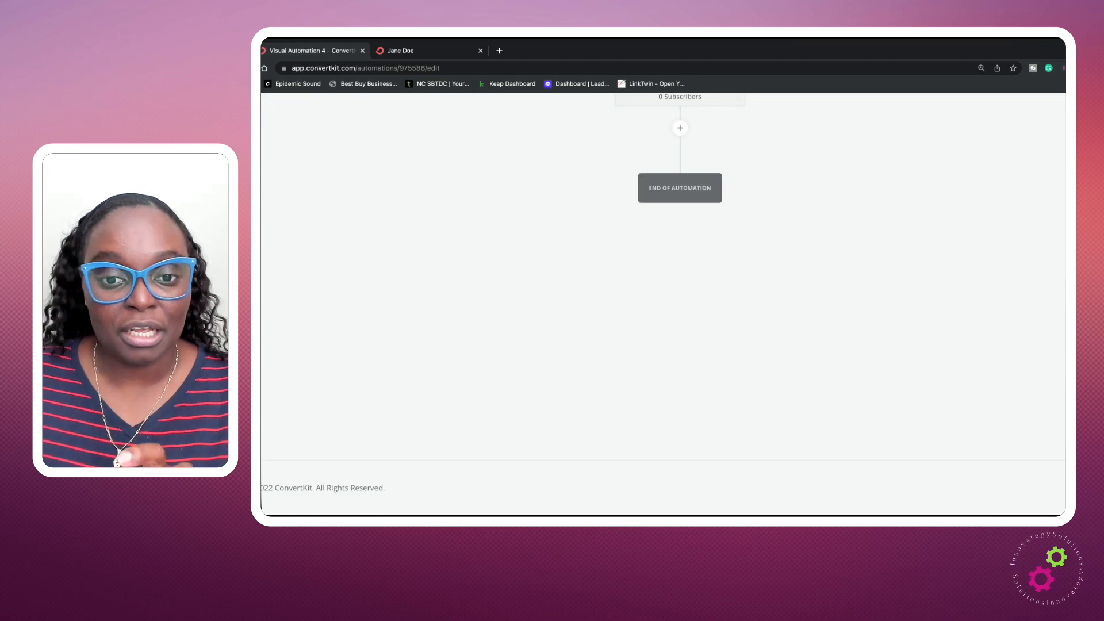
{"action": "scroll", "coordinate": [681, 305], "scroll_direction": "up", "scroll_amount": 3}
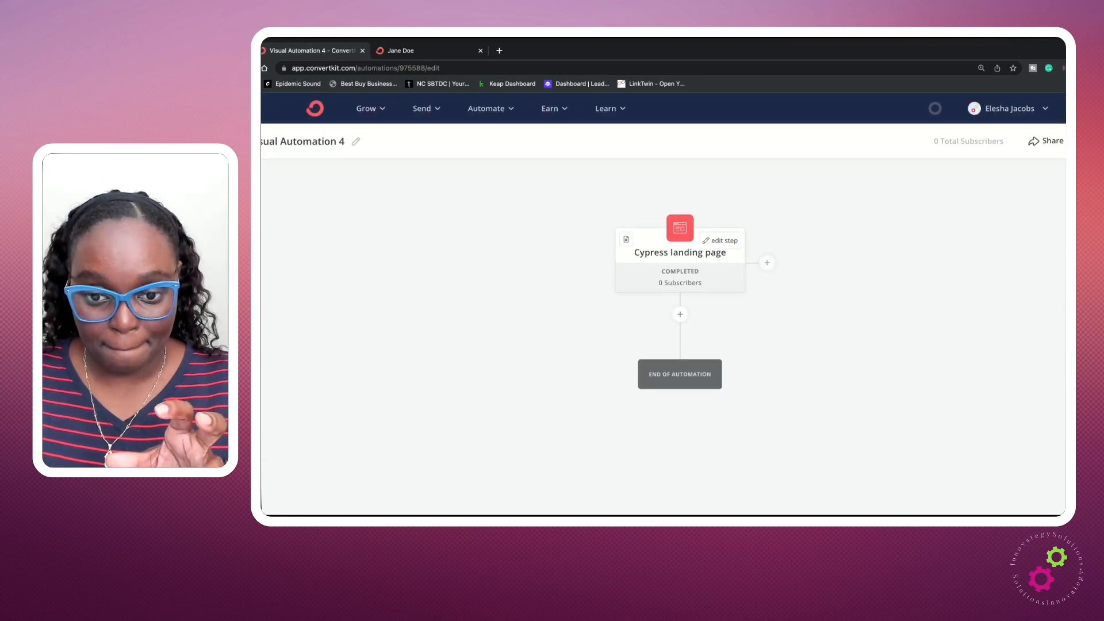
- Edit the landing page step and rename the Cypress landing page as "Newsletter Invitation"
{"action": "left_click", "coordinate": [720, 241]}
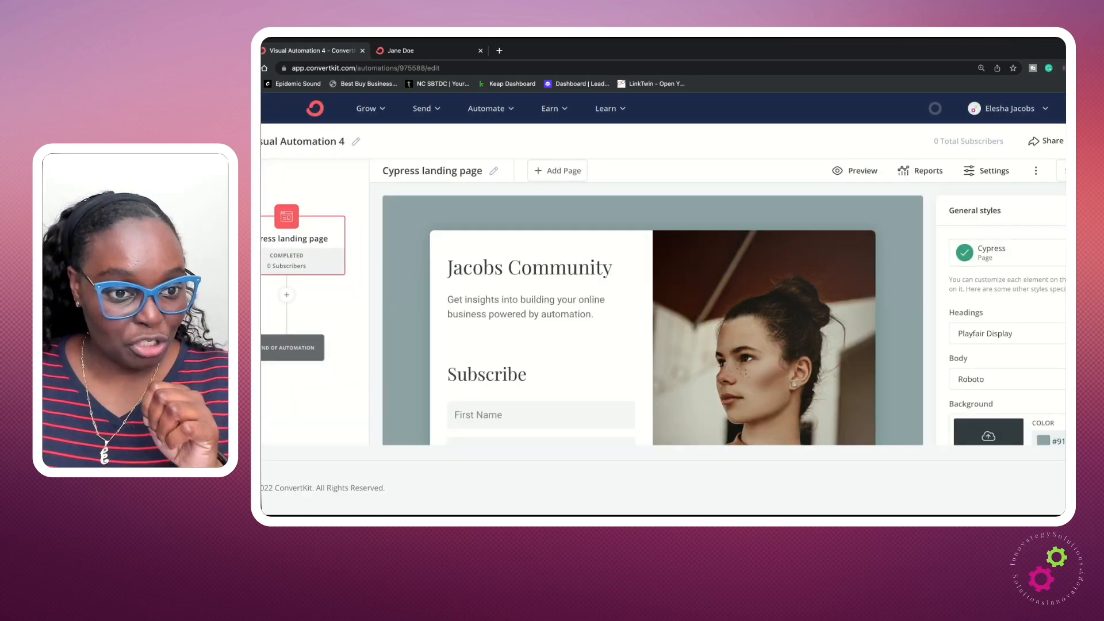
{"action": "left_click", "coordinate": [494, 171]}
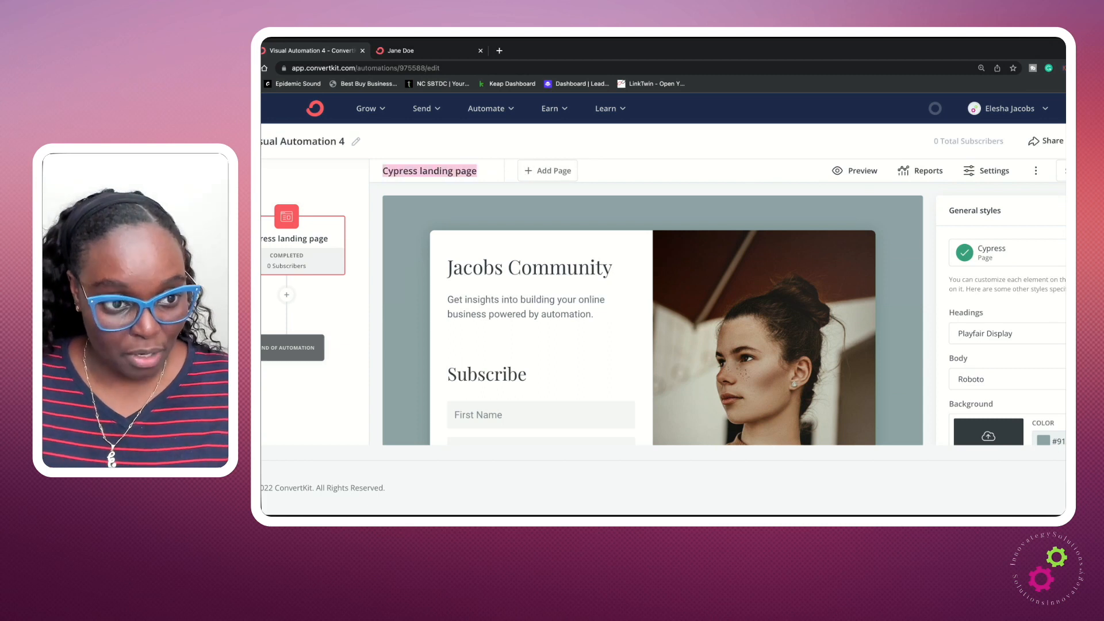
{"action": "type", "text": "Newsletter"}
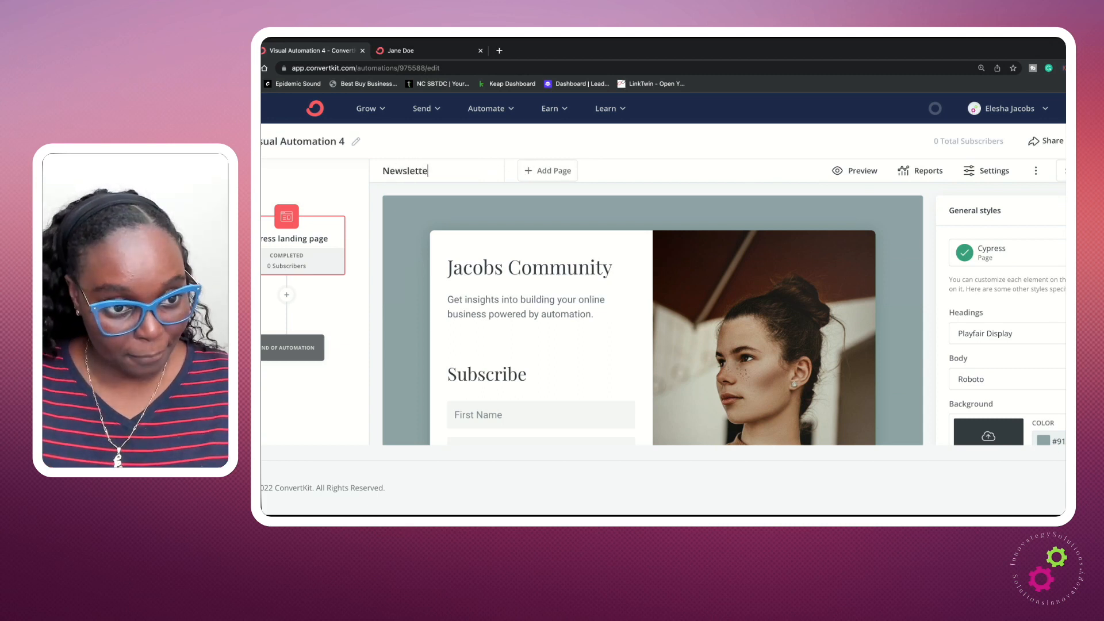
{"action": "type", "text": " Invitation"}
{"action": "key", "text": "Return"}
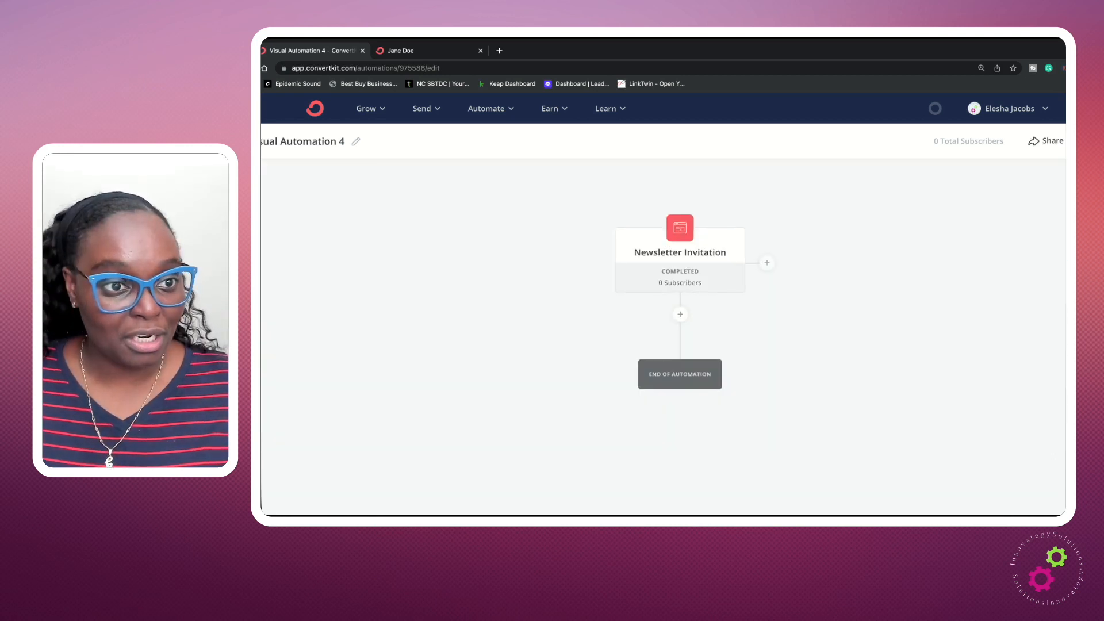
- Reload the live landing page in its browser tab to check its published content
{"action": "key", "text": "ctrl+Tab"}
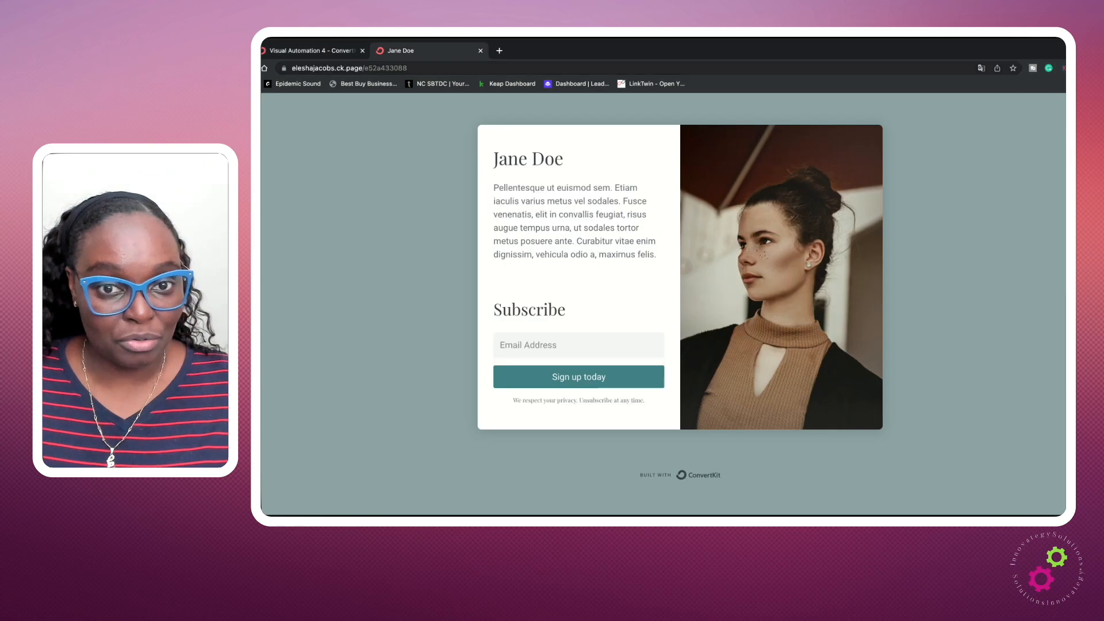
{"action": "key", "text": "super+l"}
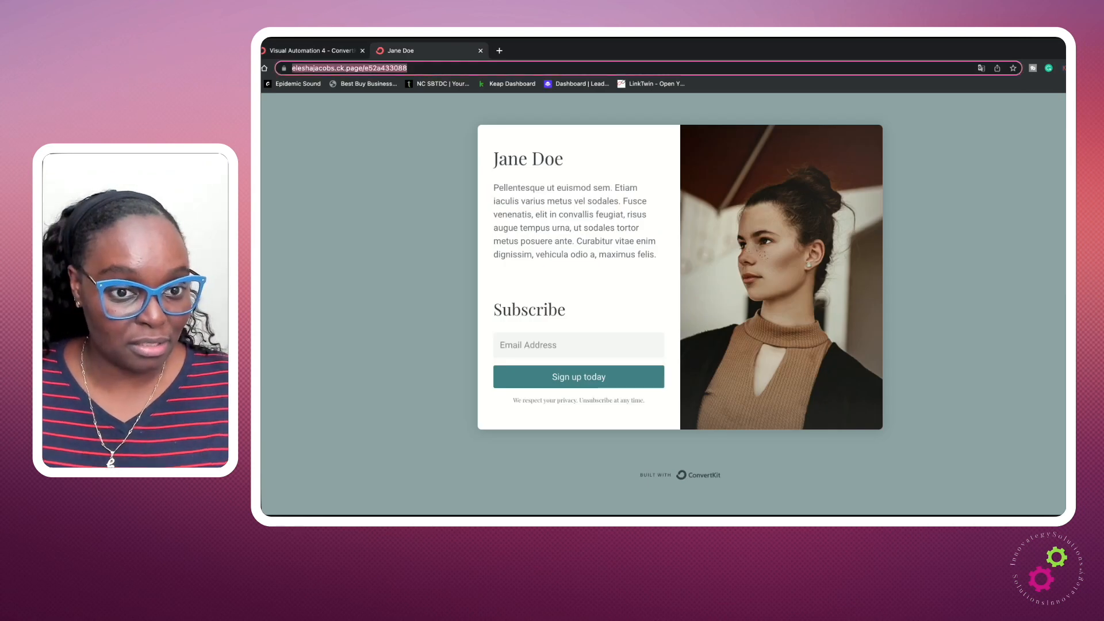
{"action": "key", "text": "Return"}
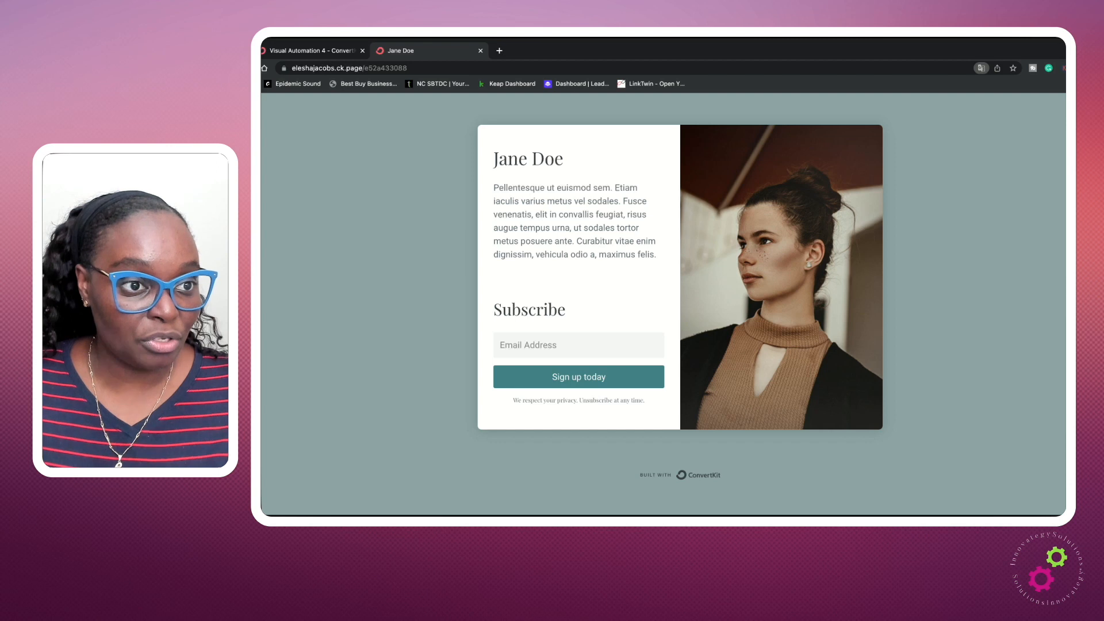
- Return to the automation's browser tab and add an action below the landing page step that adds subscribers to the Newsletter tag
{"action": "left_click", "coordinate": [312, 51]}
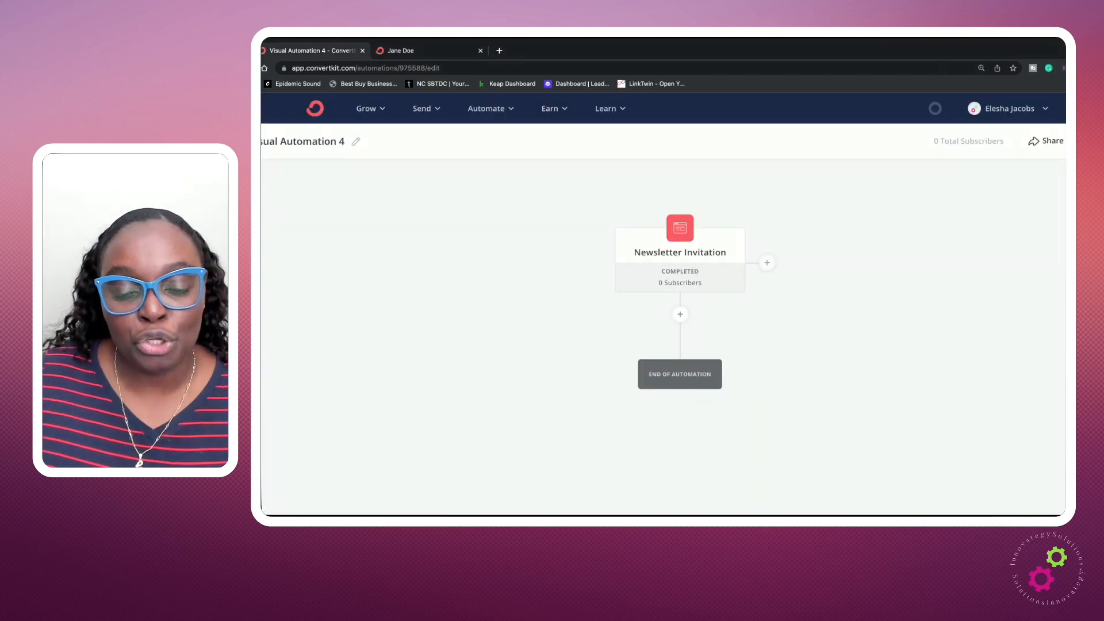
{"action": "mouse_move", "coordinate": [681, 277]}
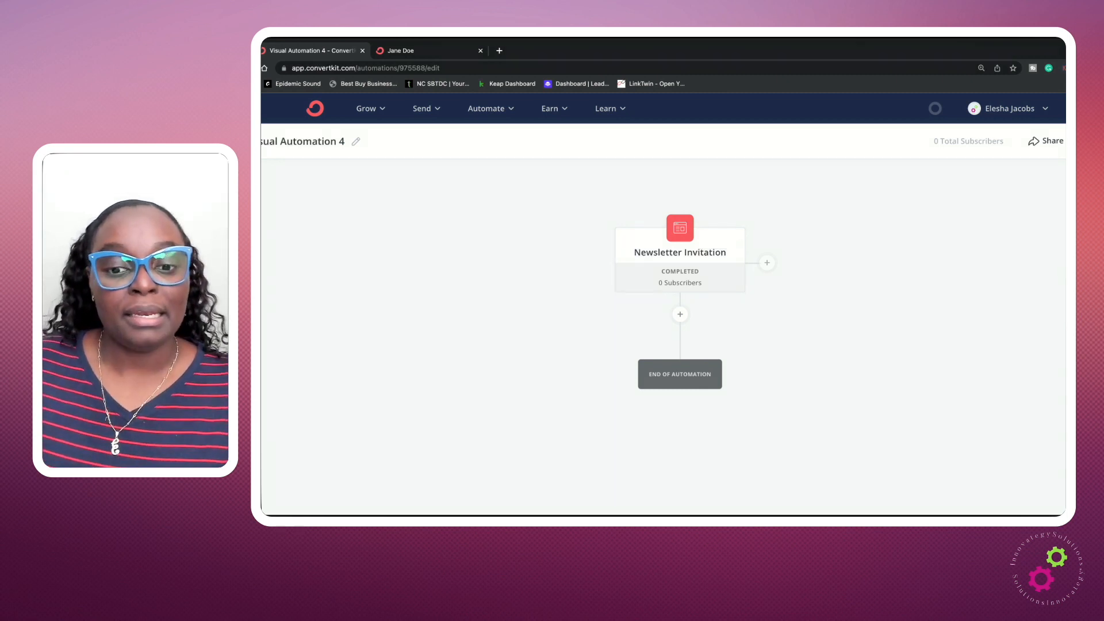
{"action": "scroll", "coordinate": [663, 305], "scroll_direction": "down", "scroll_amount": 3}
{"action": "scroll", "coordinate": [680, 253], "scroll_direction": "up", "scroll_amount": 2}
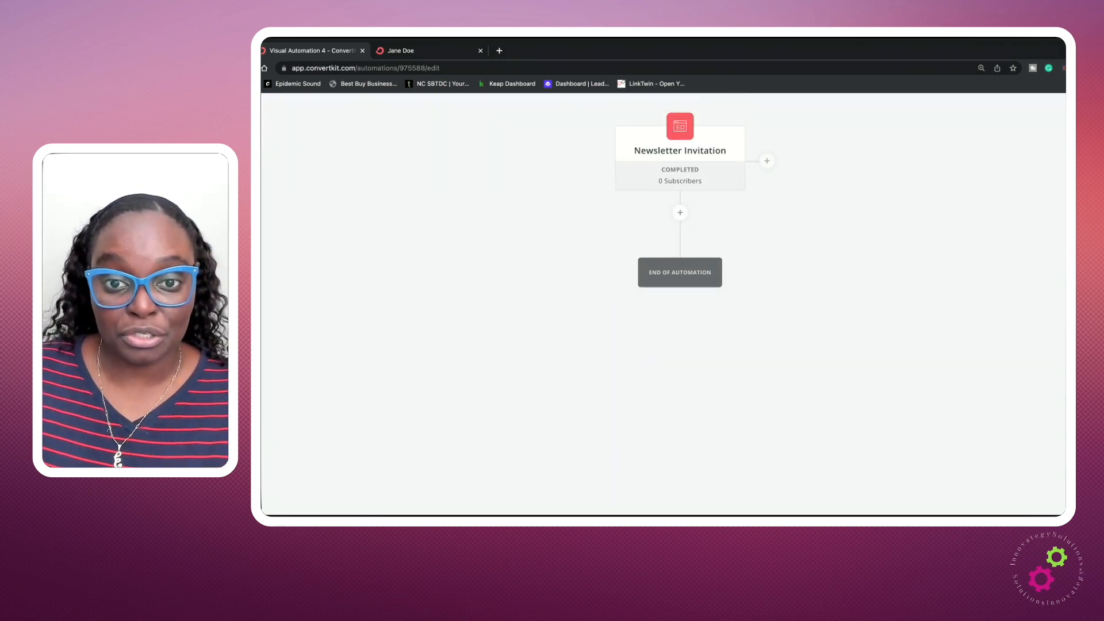
{"action": "left_click", "coordinate": [680, 253]}
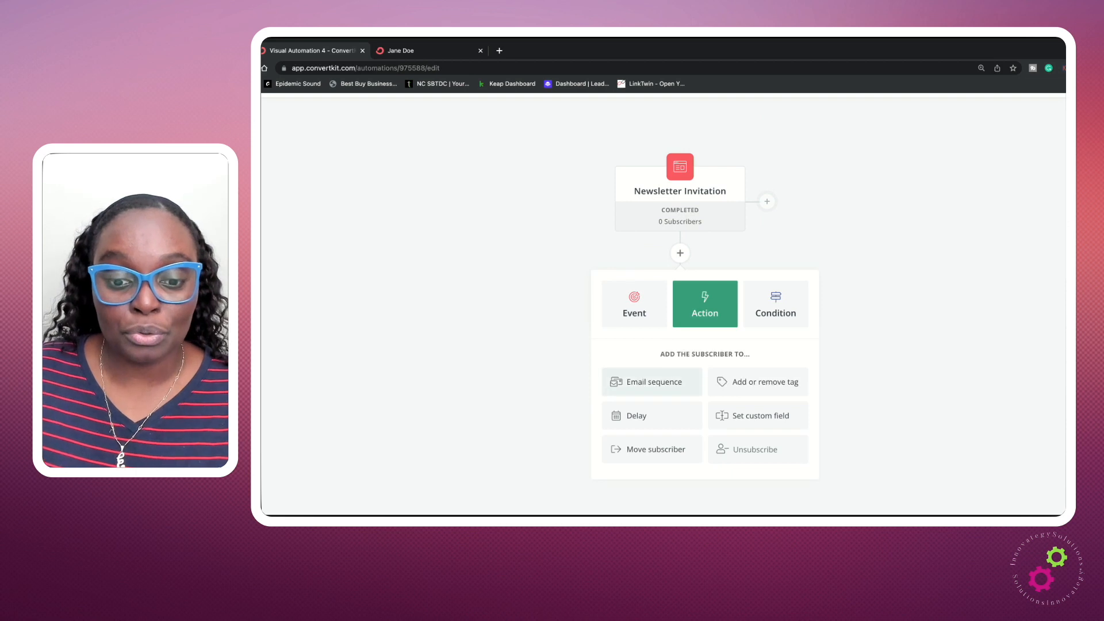
{"action": "left_click", "coordinate": [758, 382]}
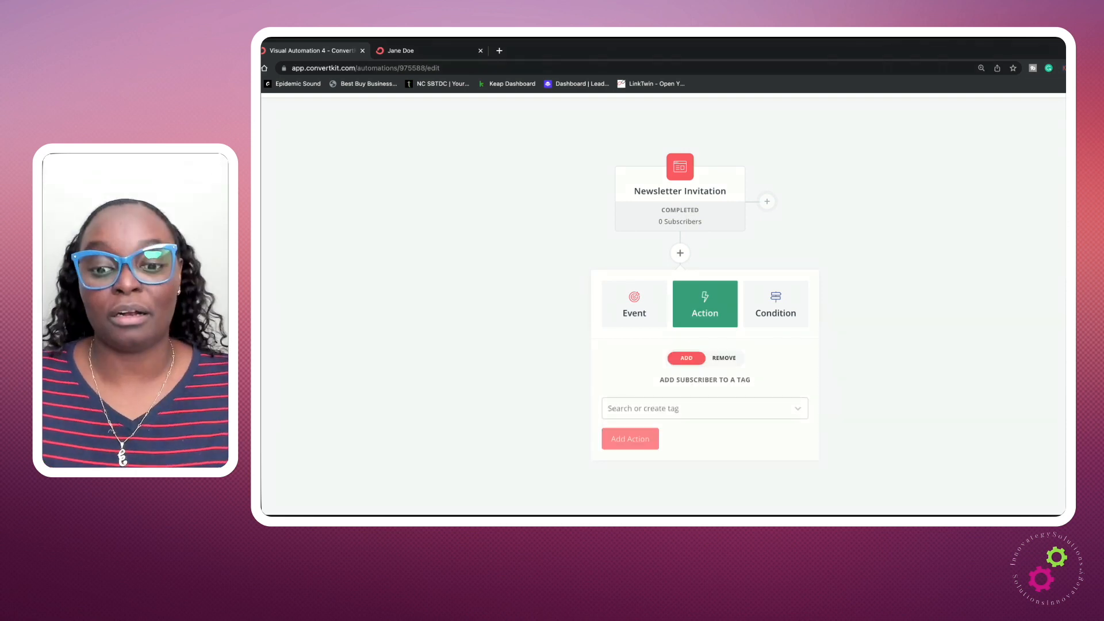
{"action": "left_click", "coordinate": [705, 407]}
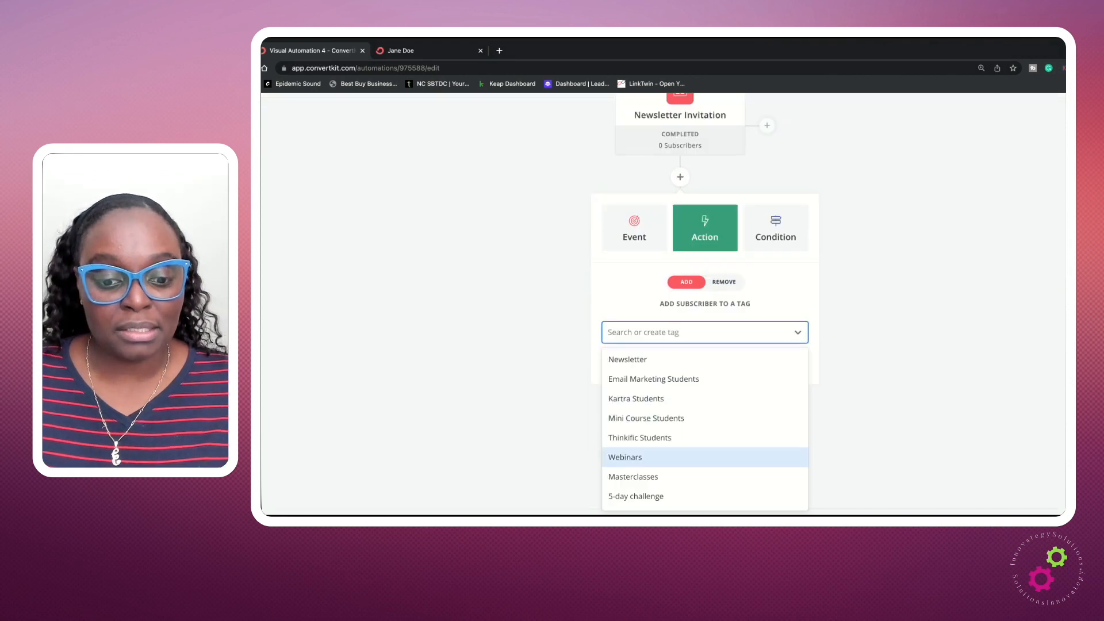
{"action": "scroll", "coordinate": [705, 442], "scroll_direction": "down", "scroll_amount": 1}
{"action": "scroll", "coordinate": [633, 403], "scroll_direction": "up", "scroll_amount": 2}
{"action": "left_click", "coordinate": [633, 358]}
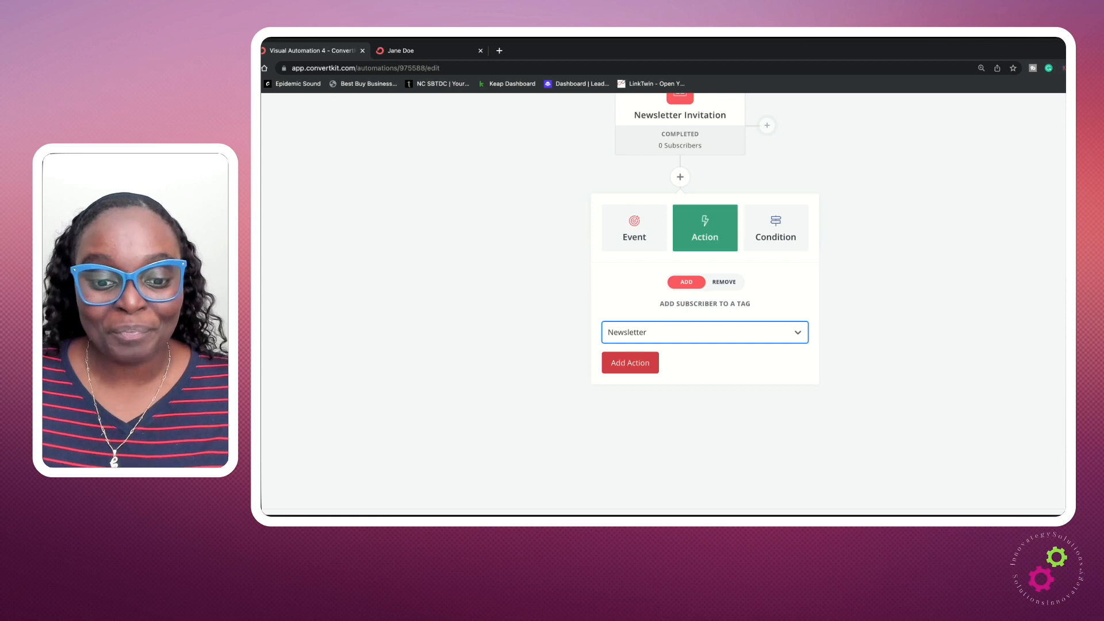
{"action": "left_click", "coordinate": [631, 361]}
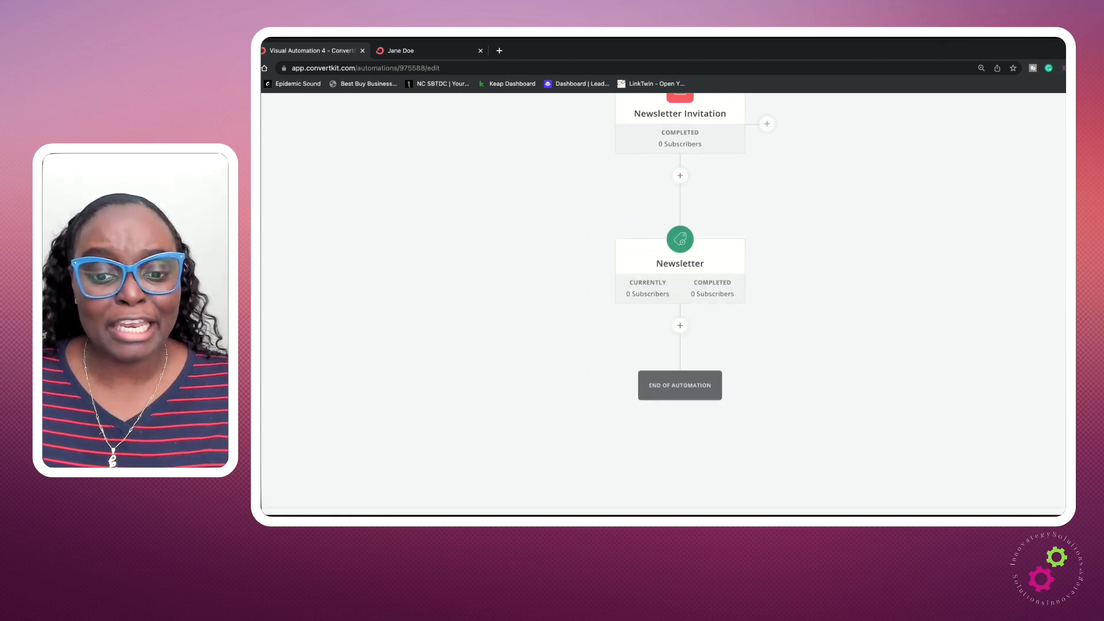
- Add an email sequence action below the Newsletter tag, creating a new sequence named "Newsletter-" followed by the owner's surname
{"action": "left_click", "coordinate": [679, 325]}
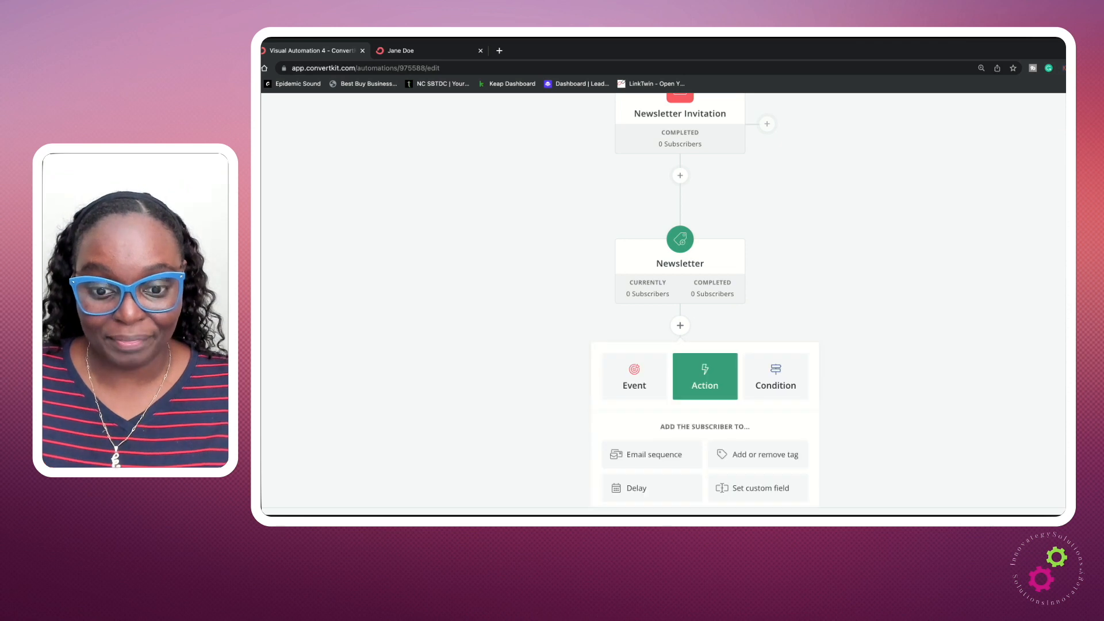
{"action": "scroll", "coordinate": [705, 382], "scroll_direction": "down", "scroll_amount": 1}
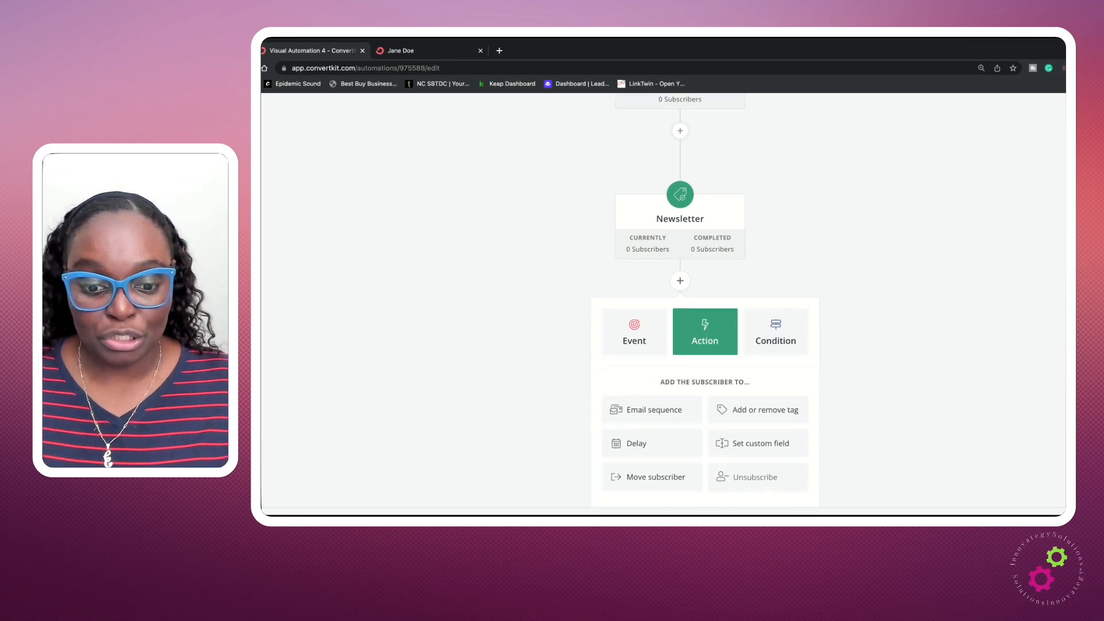
{"action": "left_click", "coordinate": [652, 409]}
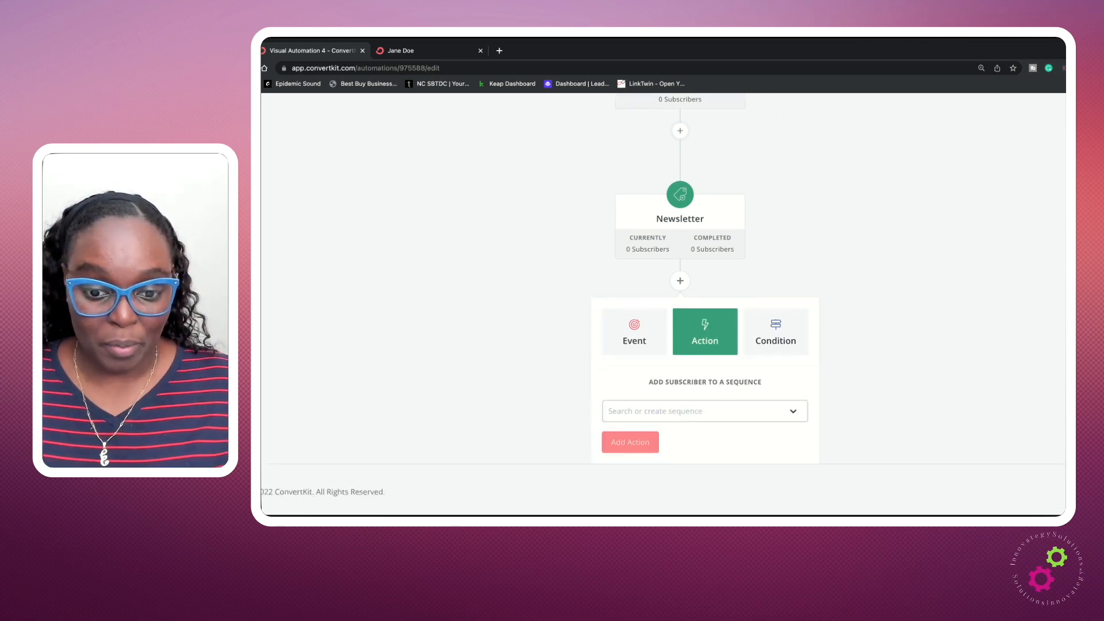
{"action": "left_click", "coordinate": [656, 410]}
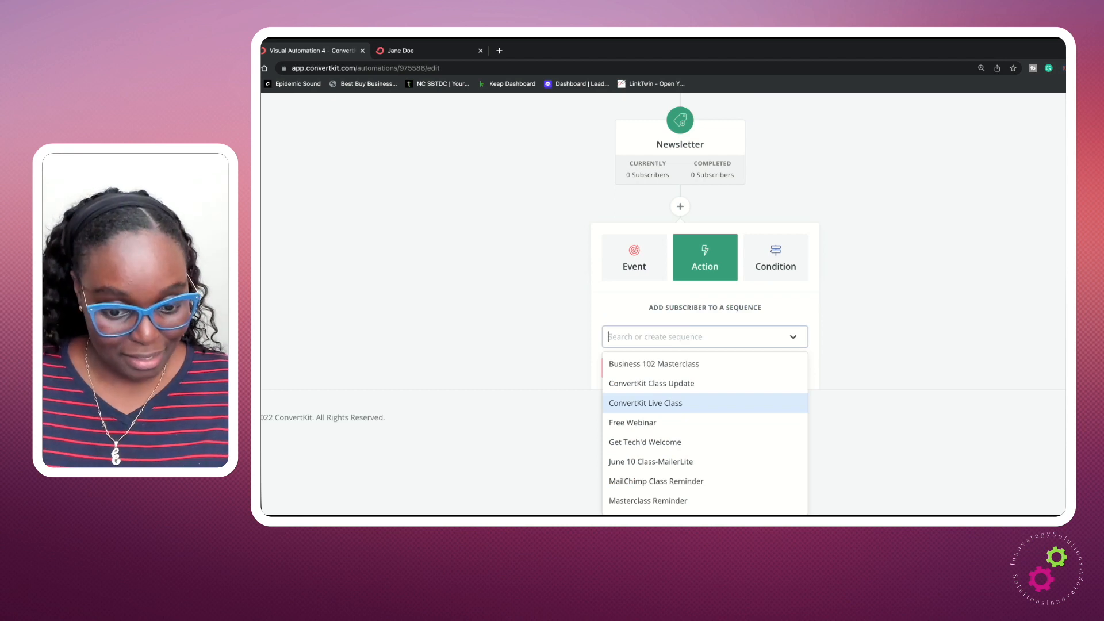
{"action": "type", "text": "Newslett"}
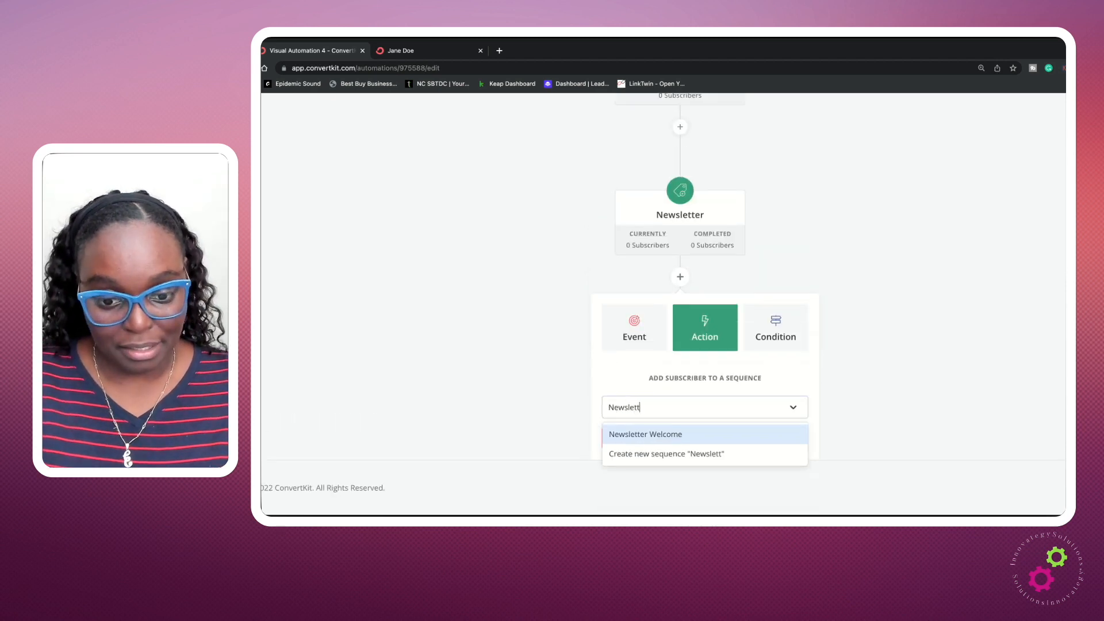
{"action": "type", "text": "er-Ja"}
{"action": "type", "text": "cobs"}
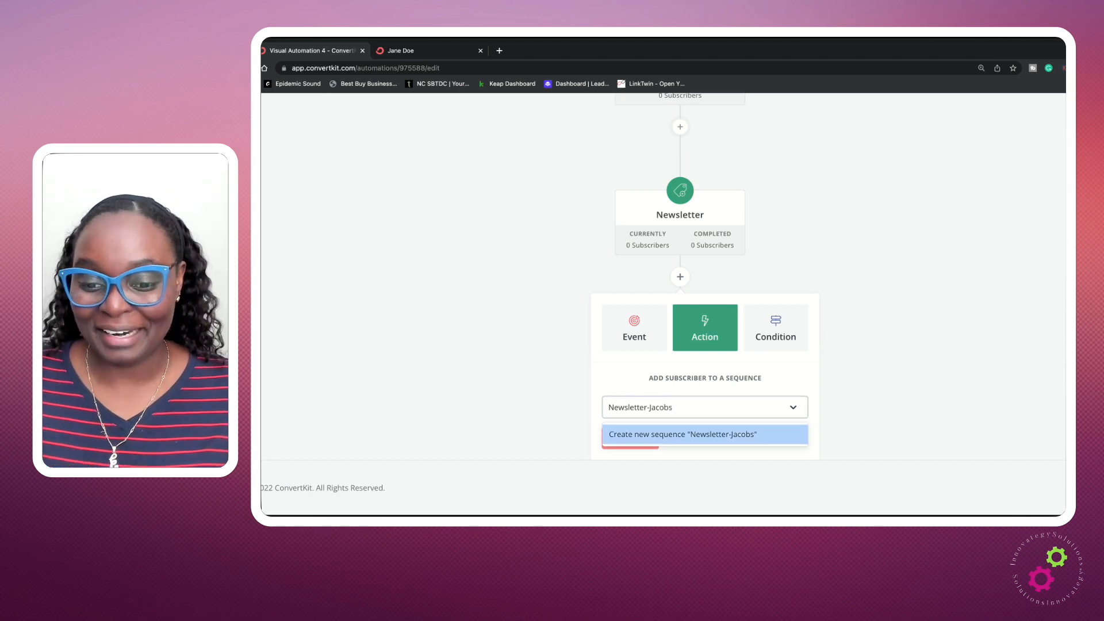
{"action": "key", "text": "Return"}
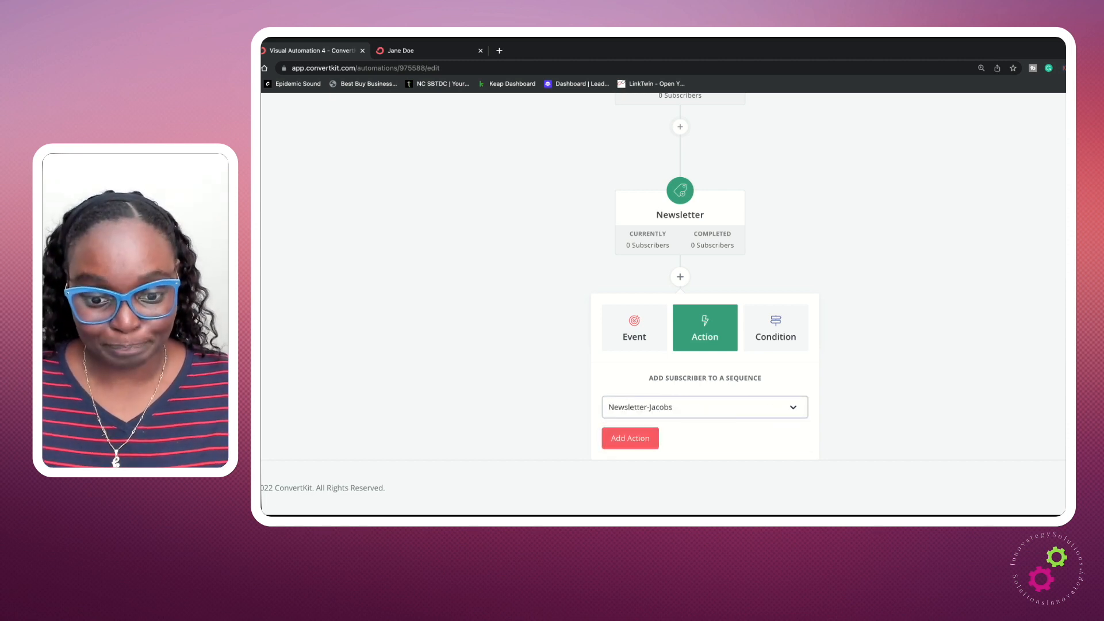
{"action": "left_click", "coordinate": [630, 438]}
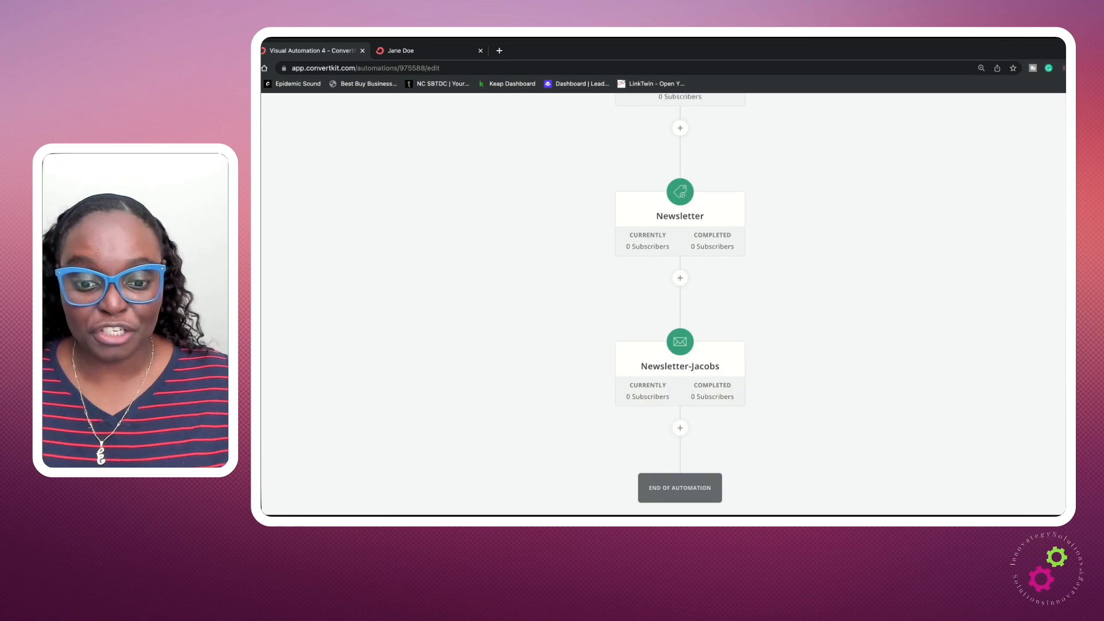
- Open the new email sequence for editing and set the first email's subject line to "Welcome to the Community!"
{"action": "left_click", "coordinate": [680, 367]}
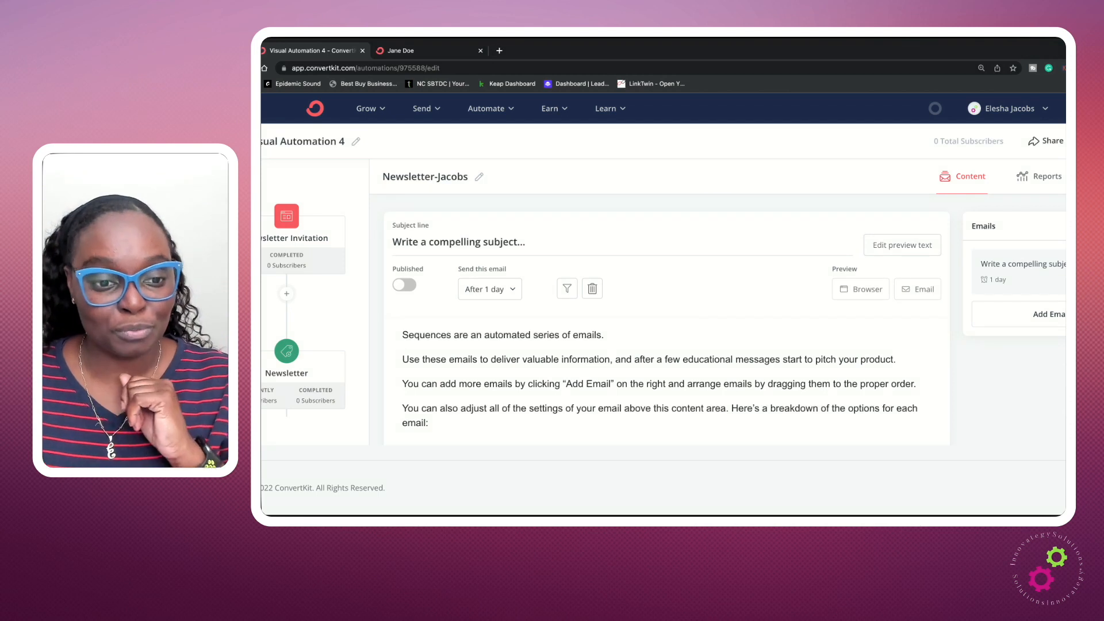
{"action": "key", "text": "ctrl+a"}
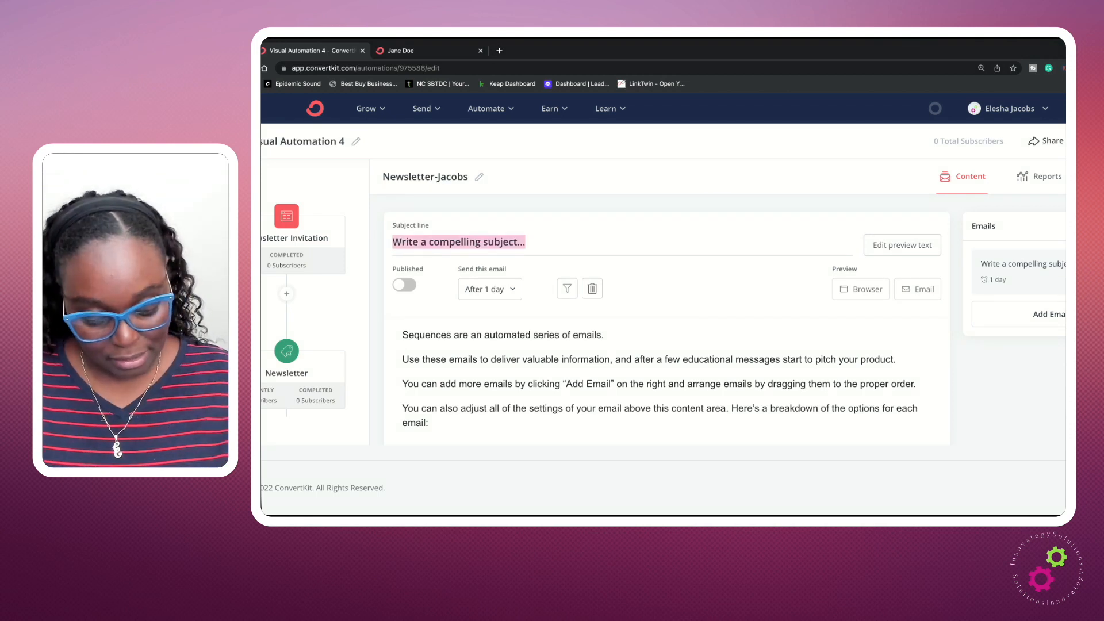
{"action": "type", "text": "Welcome to th"}
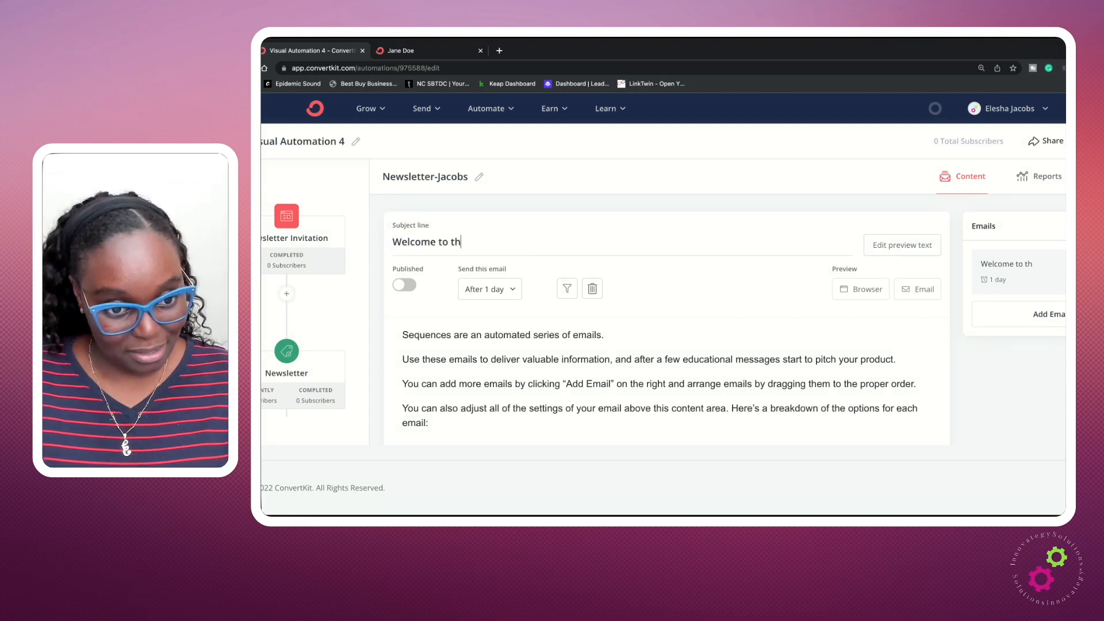
{"action": "type", "text": "e Communit"}
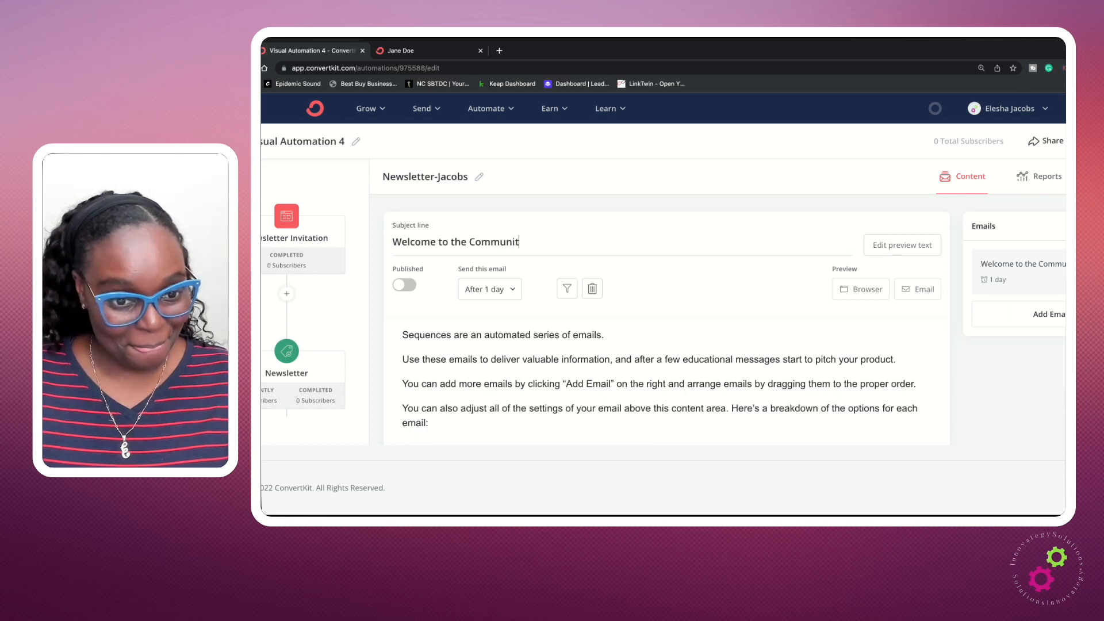
{"action": "type", "text": "y!"}
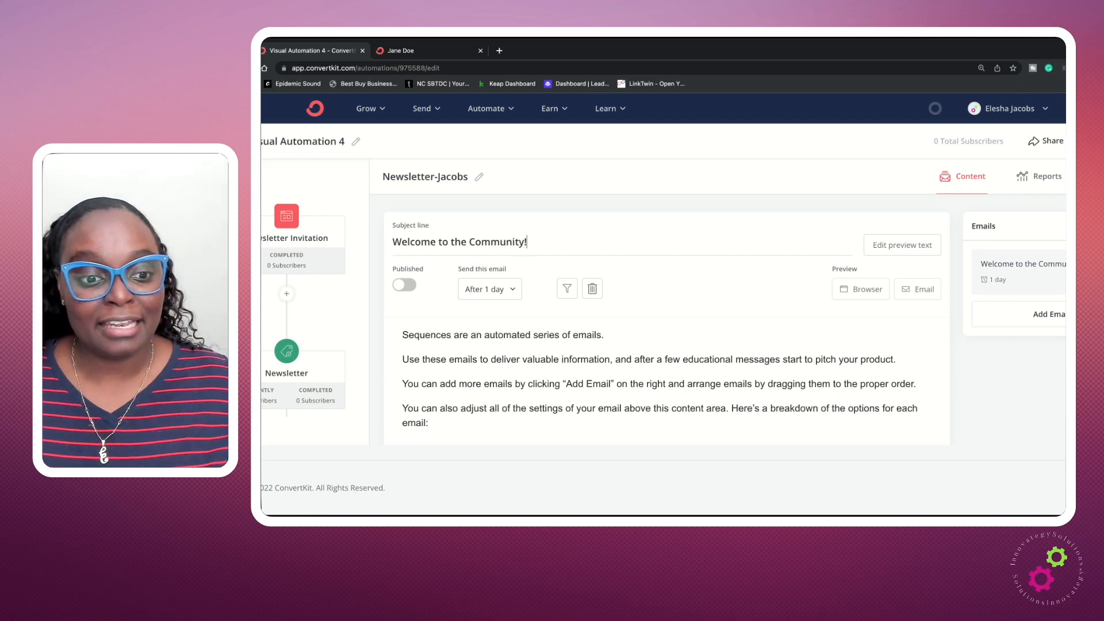
- Set the welcome email to send 0 days after the last email, so it goes out immediately
{"action": "left_click", "coordinate": [489, 289]}
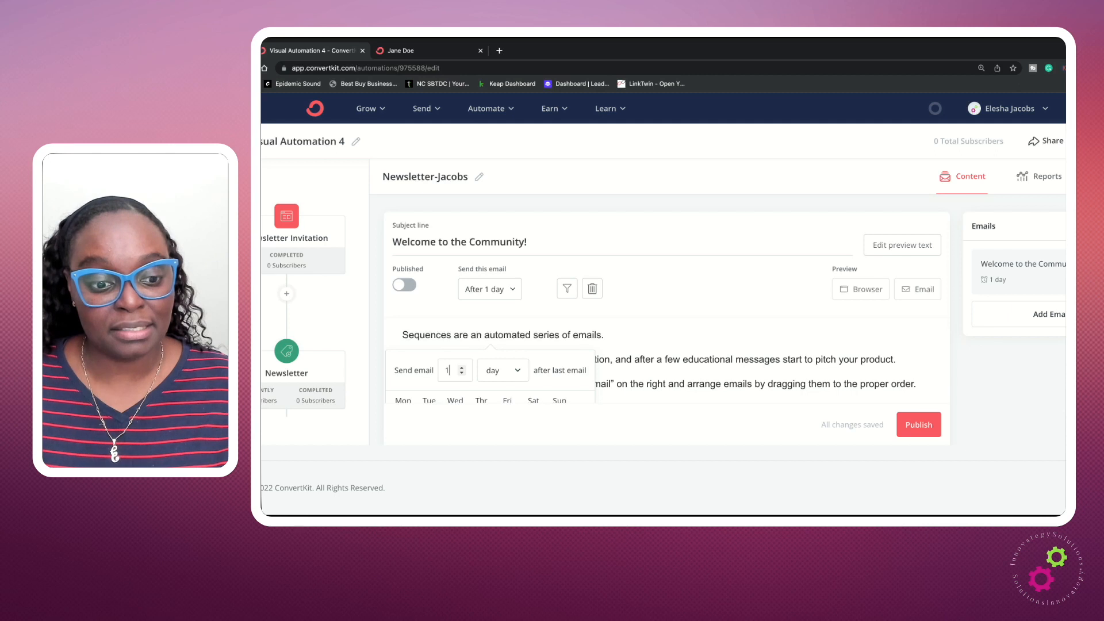
{"action": "left_click", "coordinate": [461, 373]}
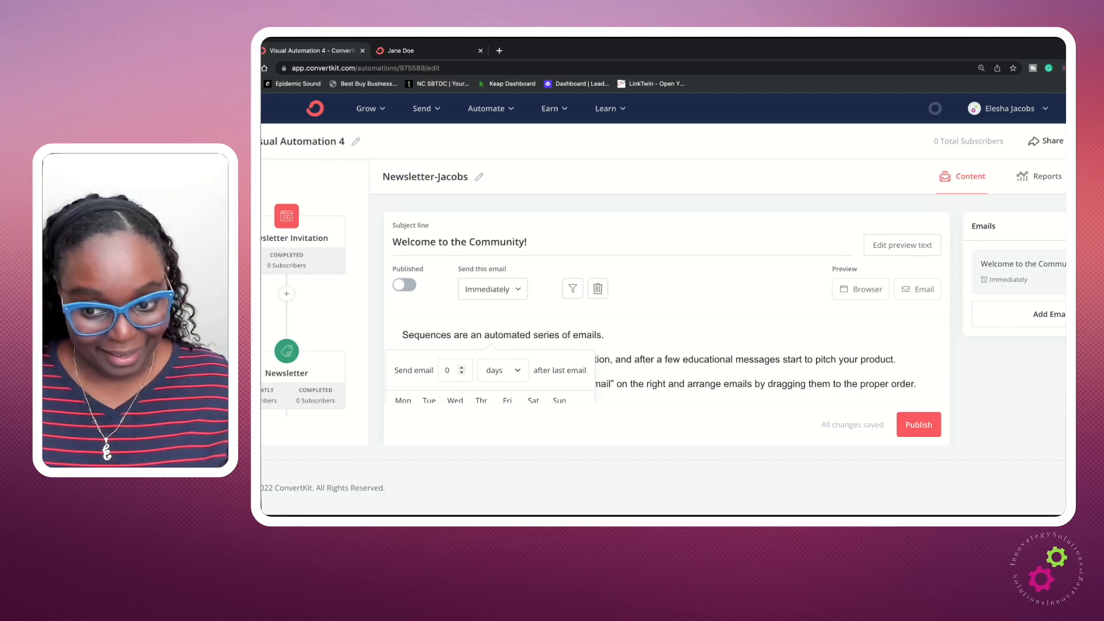
{"action": "left_click", "coordinate": [492, 289]}
- Start the email body with "Hello", the subscriber first name personalization and "!", separated from the sample text by a blank line
{"action": "scroll", "coordinate": [661, 288], "scroll_direction": "down", "scroll_amount": 1}
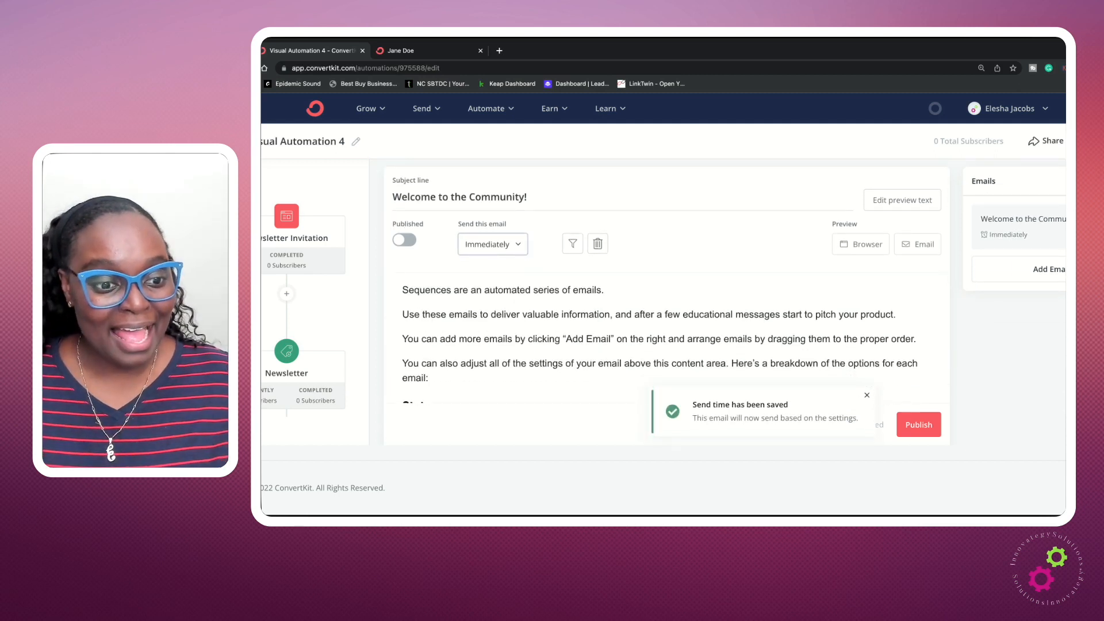
{"action": "scroll", "coordinate": [403, 259], "scroll_direction": "down", "scroll_amount": 2}
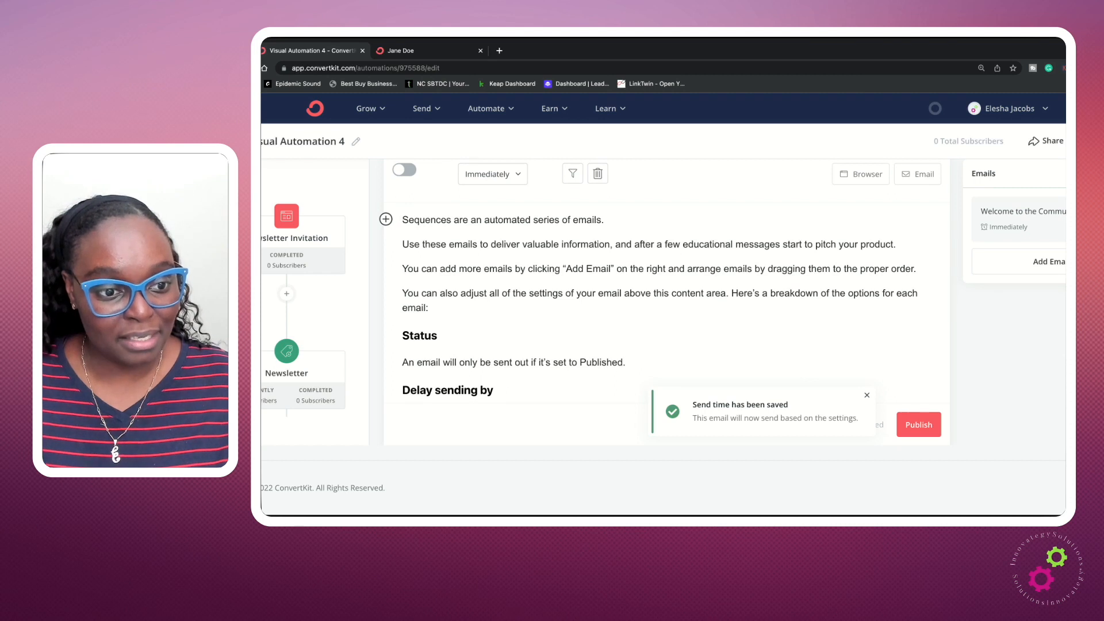
{"action": "type", "text": "Hello"}
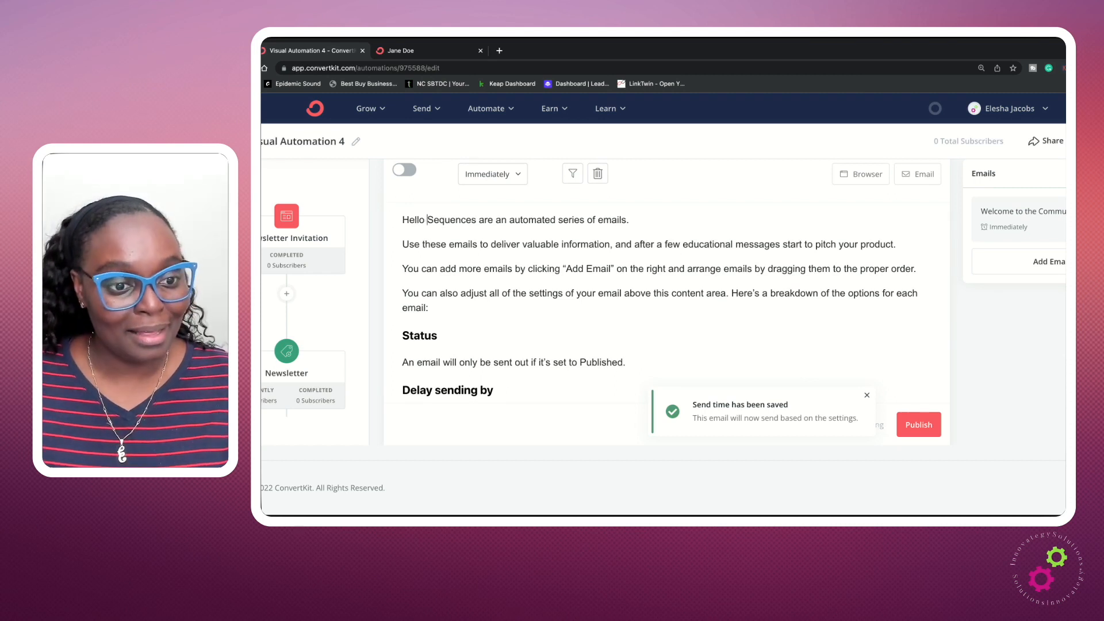
{"action": "left_click", "coordinate": [386, 220]}
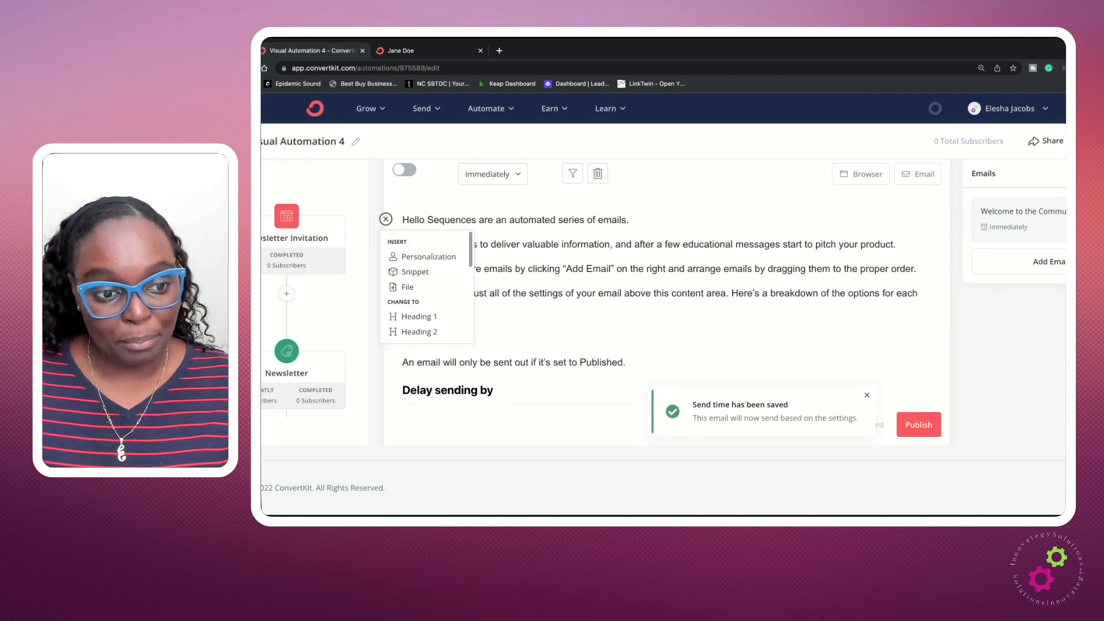
{"action": "left_click", "coordinate": [429, 256]}
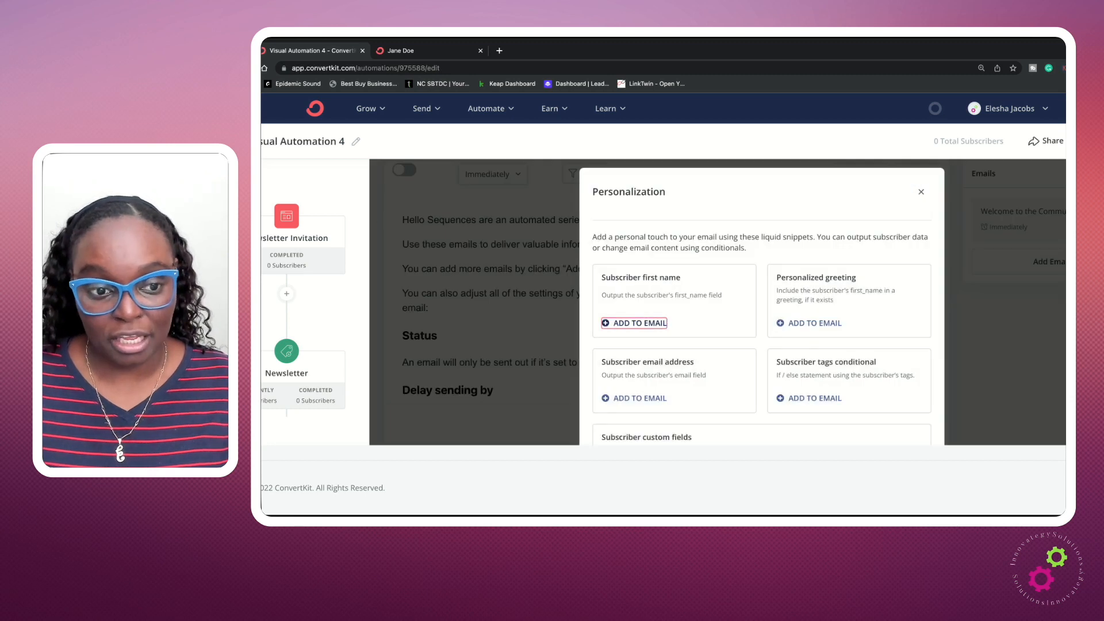
{"action": "left_click", "coordinate": [639, 323]}
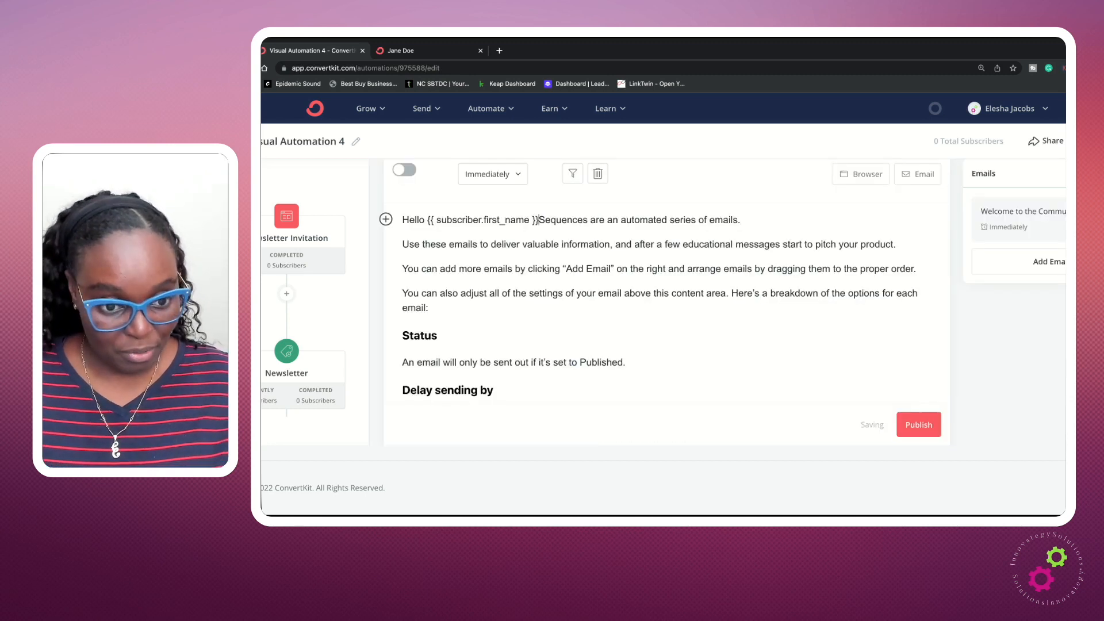
{"action": "type", "text": "!"}
{"action": "key", "text": "Return"}
{"action": "key", "text": "Return"}
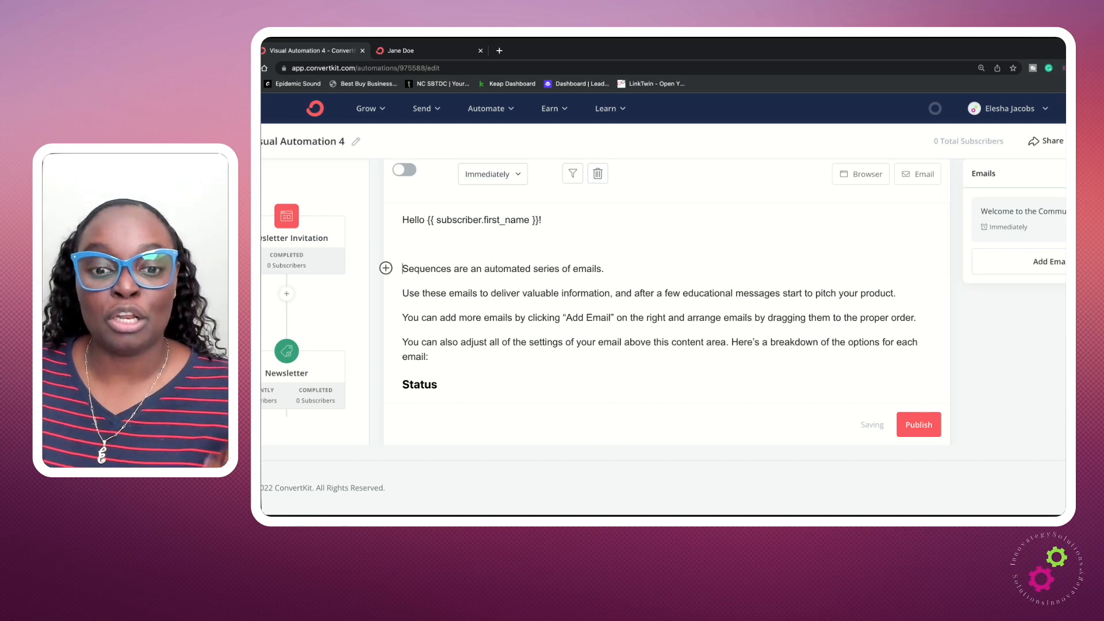
- Add a second email to the sequence with the subject line "Social Proof Email"
{"action": "scroll", "coordinate": [668, 288], "scroll_direction": "down", "scroll_amount": 1}
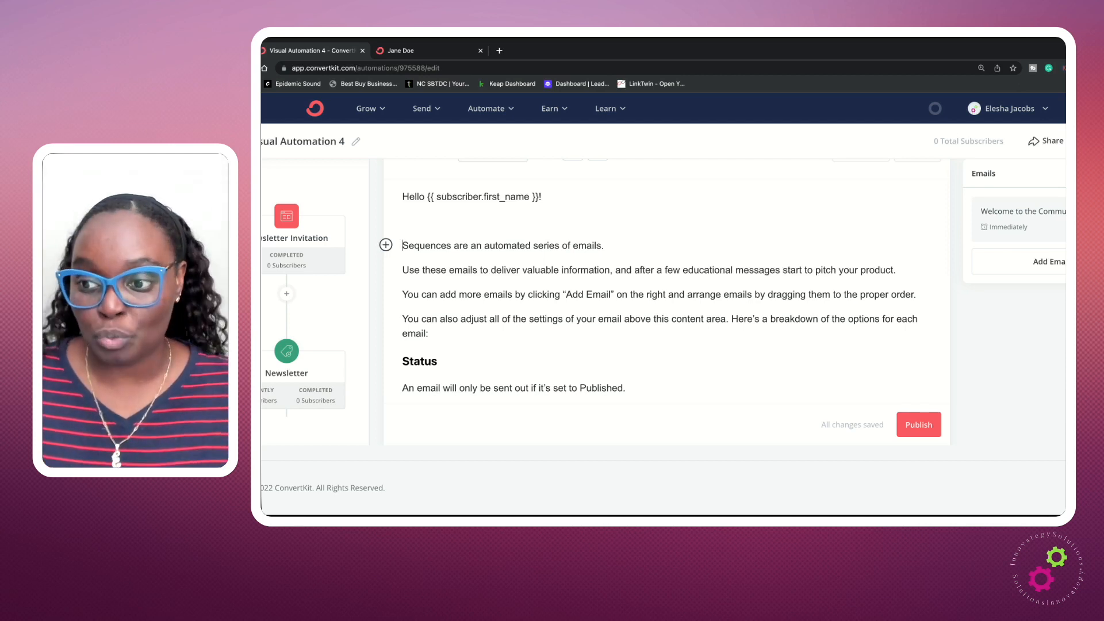
{"action": "scroll", "coordinate": [659, 281], "scroll_direction": "down", "scroll_amount": 6}
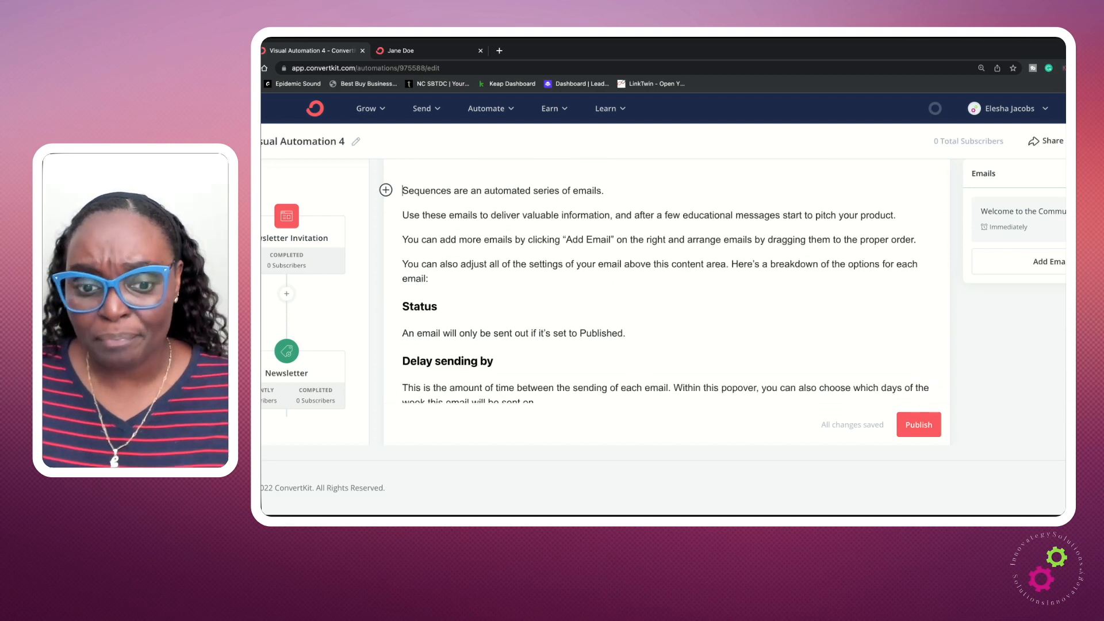
{"action": "scroll", "coordinate": [660, 281], "scroll_direction": "up", "scroll_amount": 6}
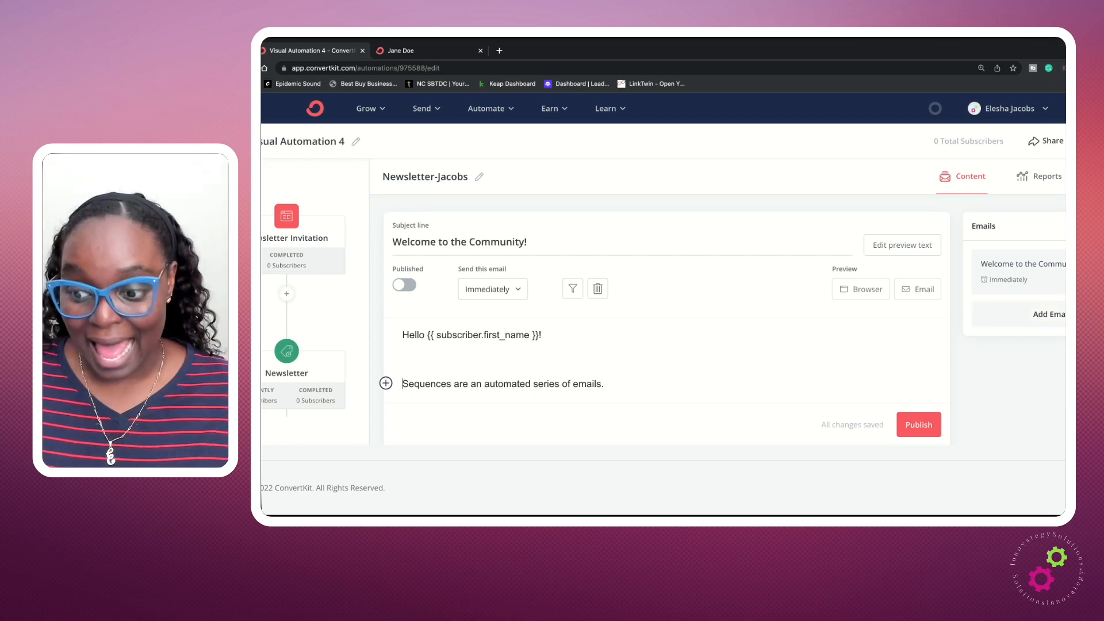
{"action": "left_click", "coordinate": [1035, 314]}
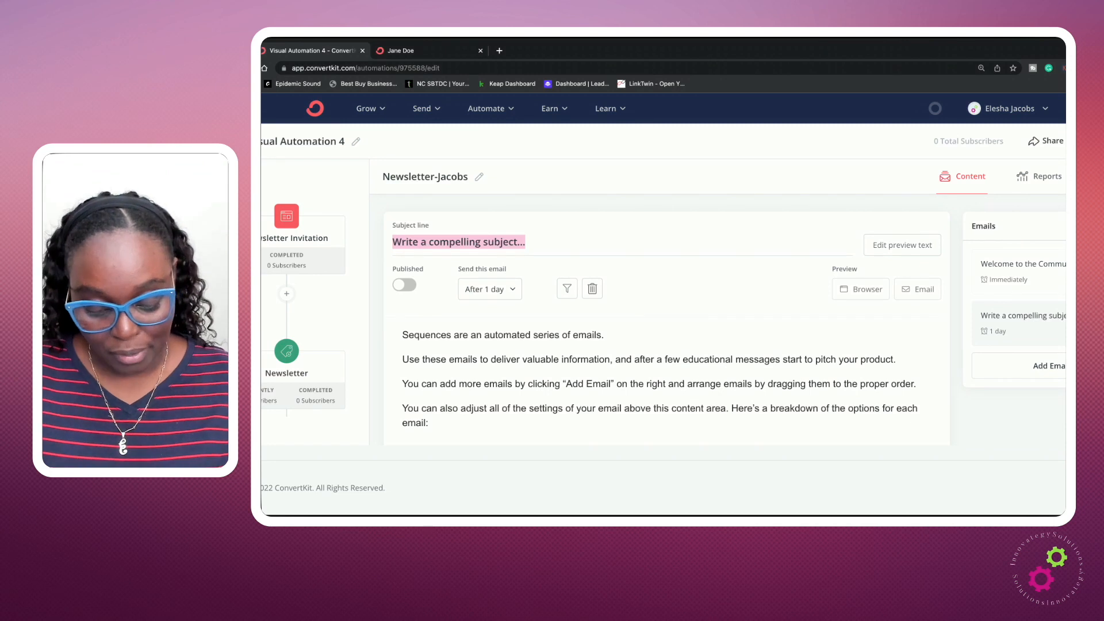
{"action": "type", "text": "Soc"}
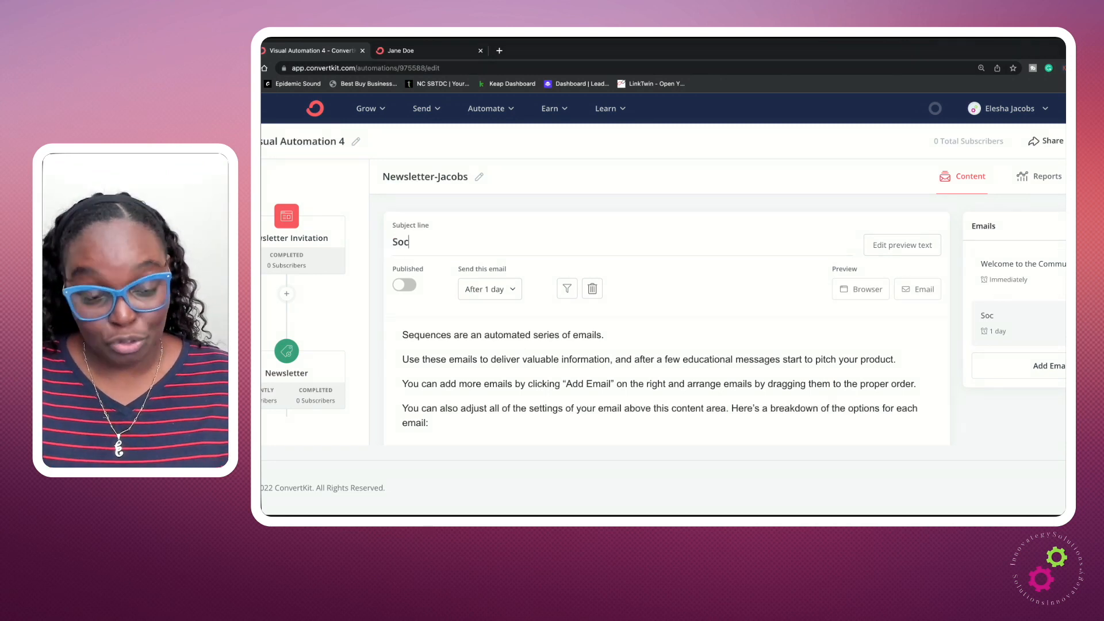
{"action": "type", "text": "ial Proof Email"}
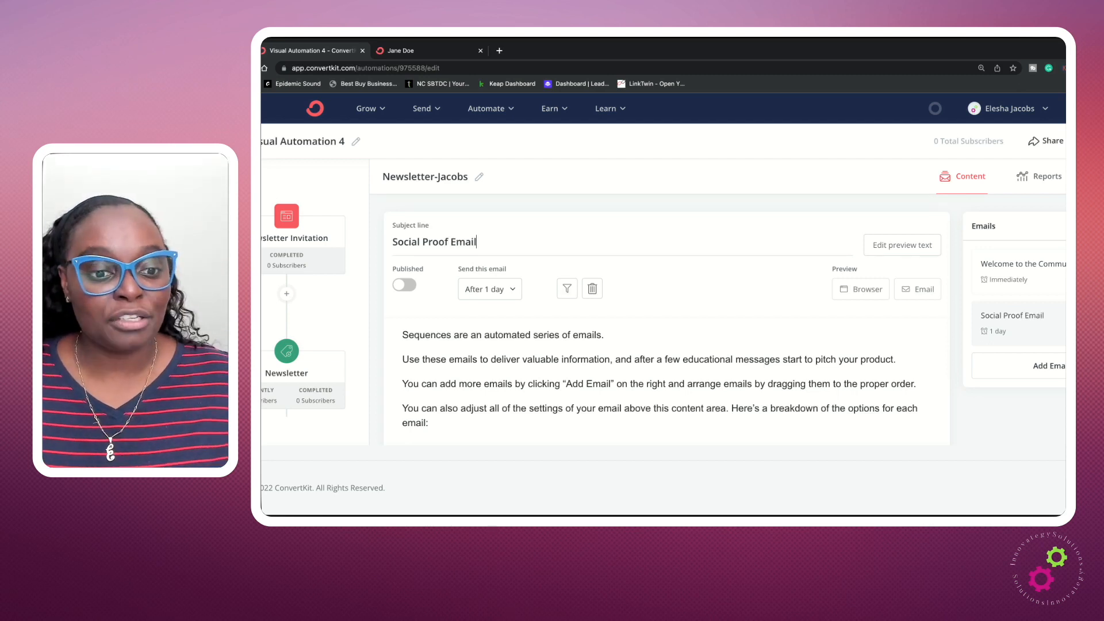
- Set the Social Proof Email to send 3 days after the last email, with all weekdays kept enabled
{"action": "left_click", "coordinate": [490, 289]}
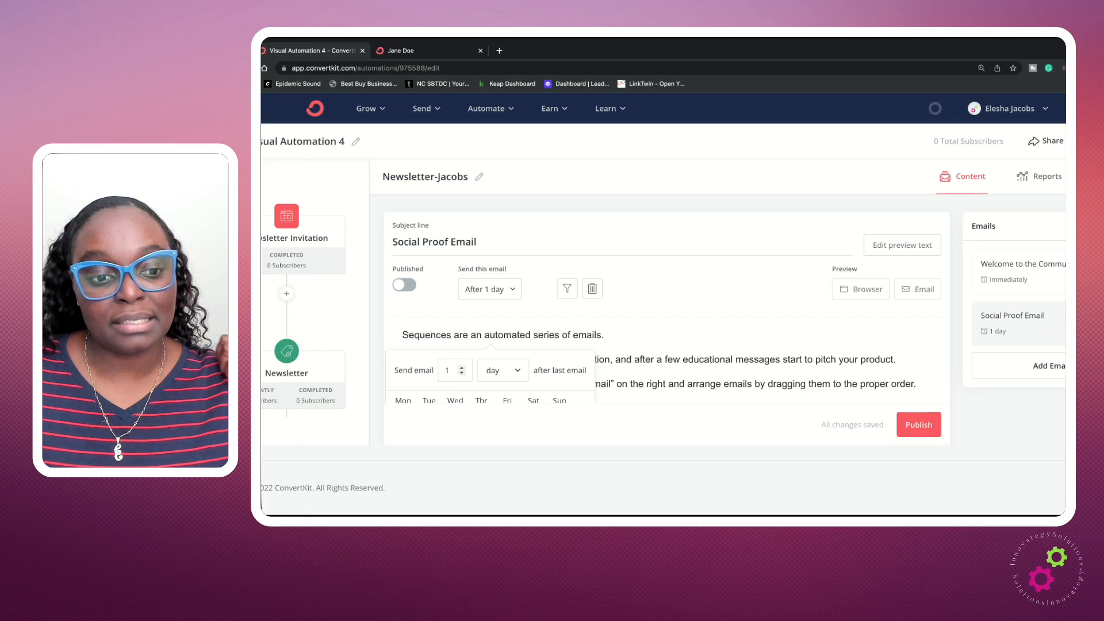
{"action": "left_click", "coordinate": [462, 323]}
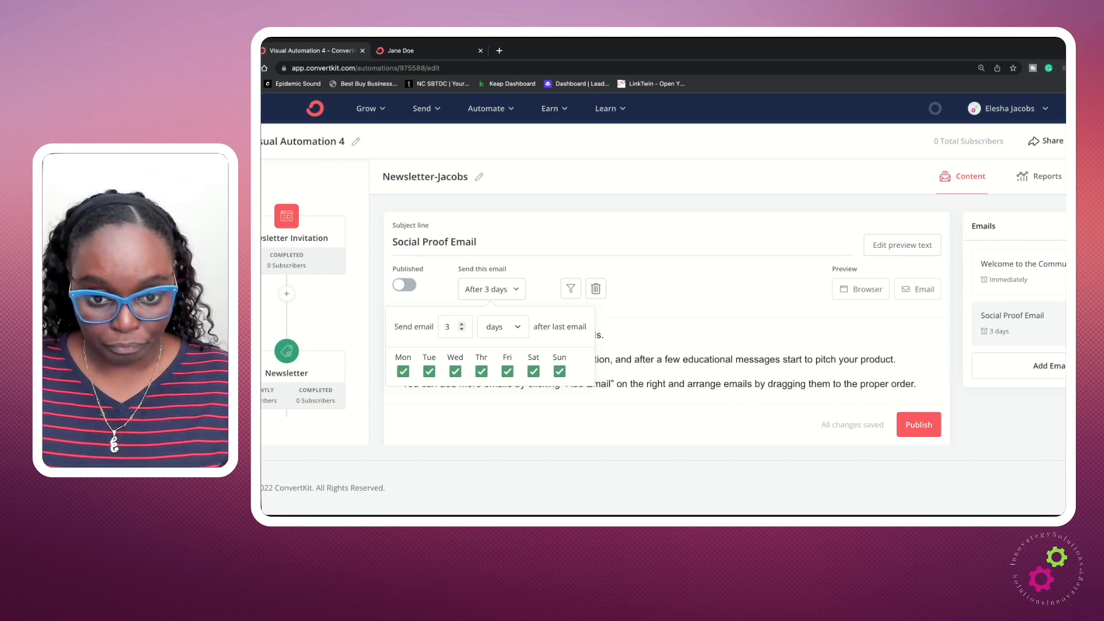
{"action": "left_click", "coordinate": [492, 290]}
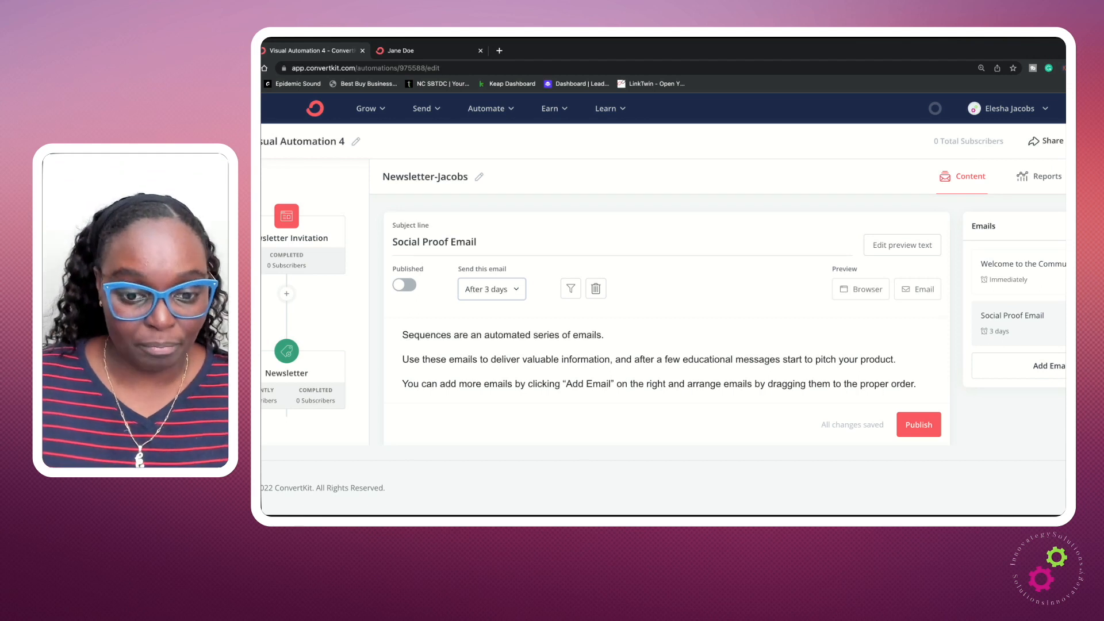
- Examine the Social Proof Email's sample body and the content options that can be inserted at its first line
{"action": "scroll", "coordinate": [667, 299], "scroll_direction": "down", "scroll_amount": 5}
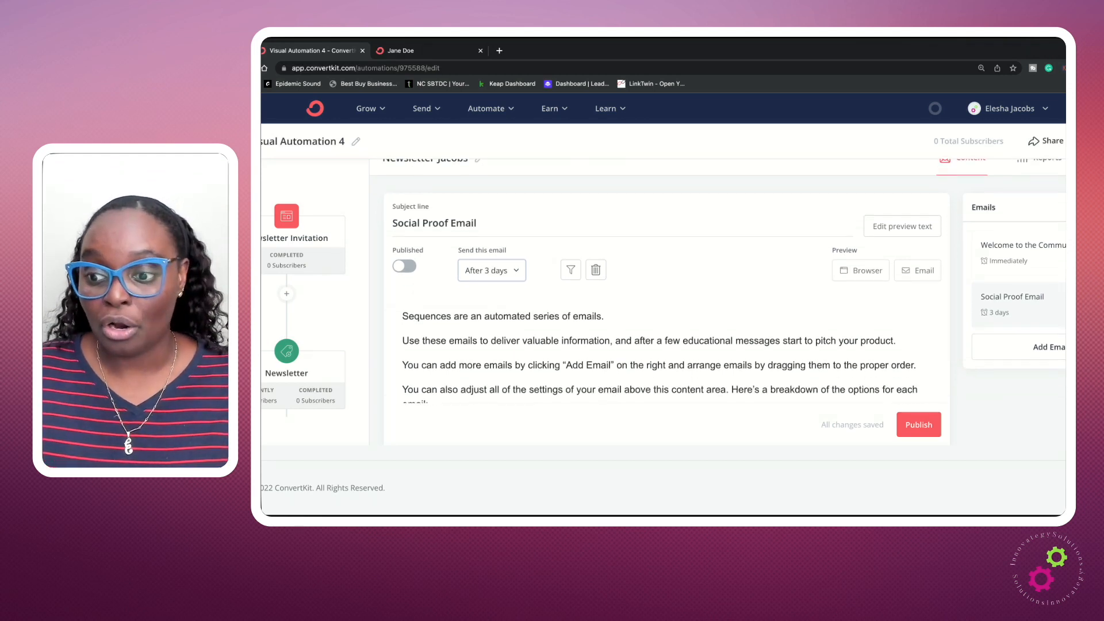
{"action": "scroll", "coordinate": [668, 282], "scroll_direction": "down", "scroll_amount": 3}
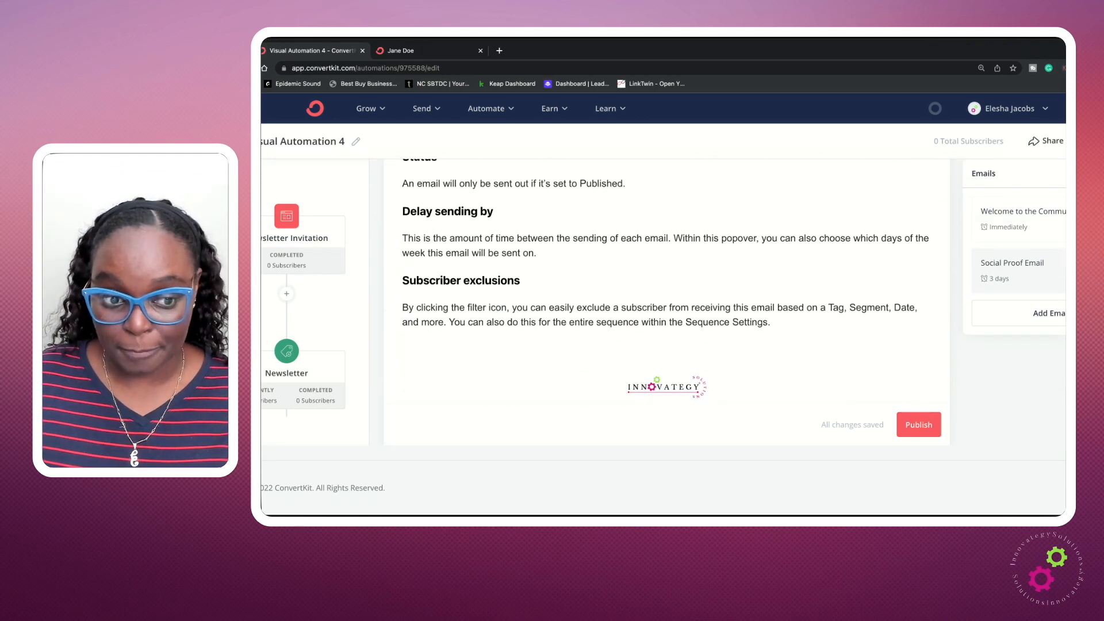
{"action": "scroll", "coordinate": [667, 282], "scroll_direction": "up", "scroll_amount": 5}
{"action": "scroll", "coordinate": [667, 282], "scroll_direction": "up", "scroll_amount": 1}
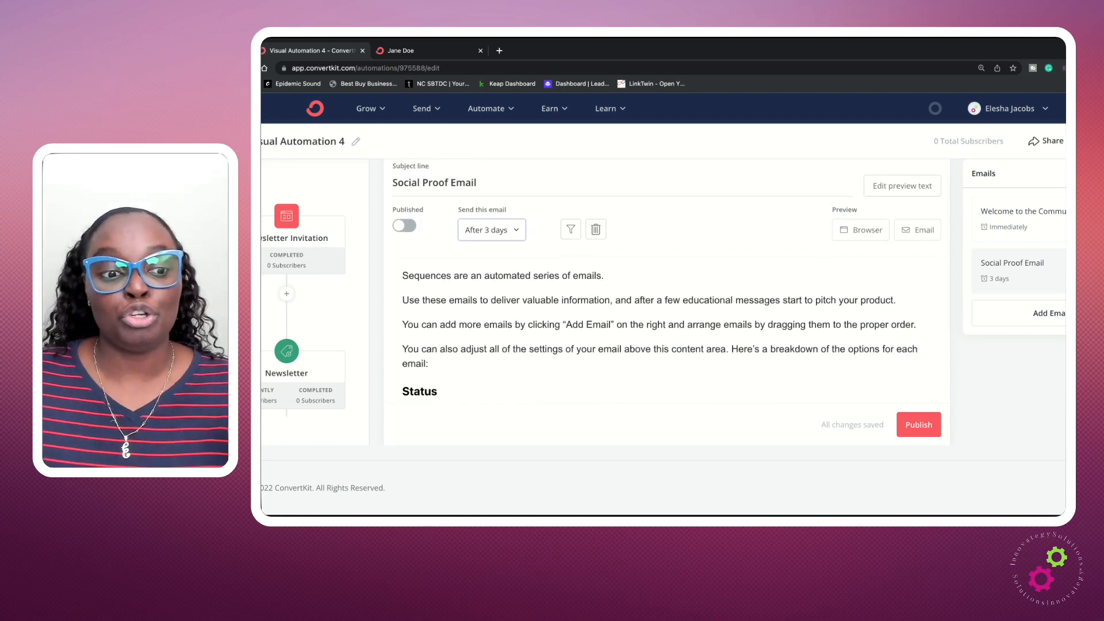
{"action": "left_click", "coordinate": [409, 275]}
{"action": "left_click", "coordinate": [386, 274]}
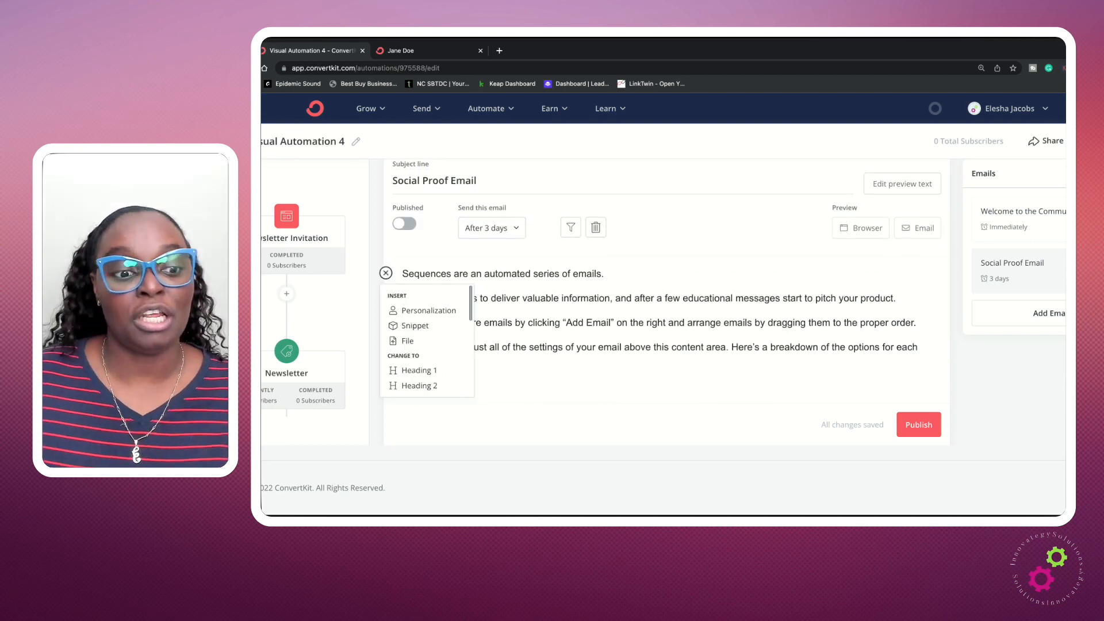
{"action": "scroll", "coordinate": [427, 339], "scroll_direction": "down", "scroll_amount": 2}
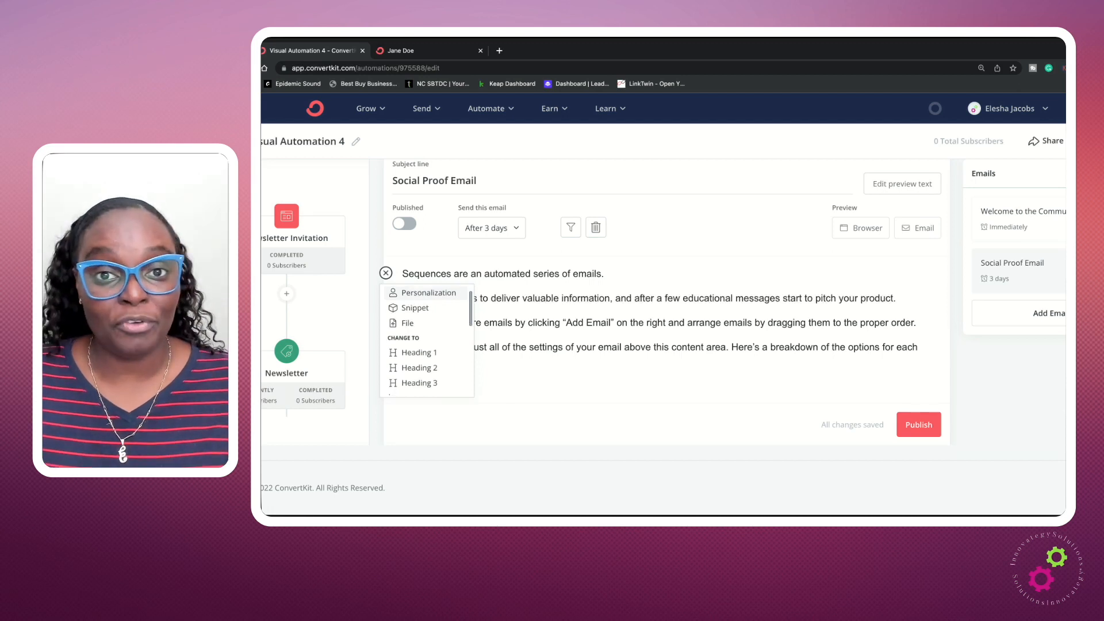
{"action": "scroll", "coordinate": [427, 315], "scroll_direction": "up", "scroll_amount": 2}
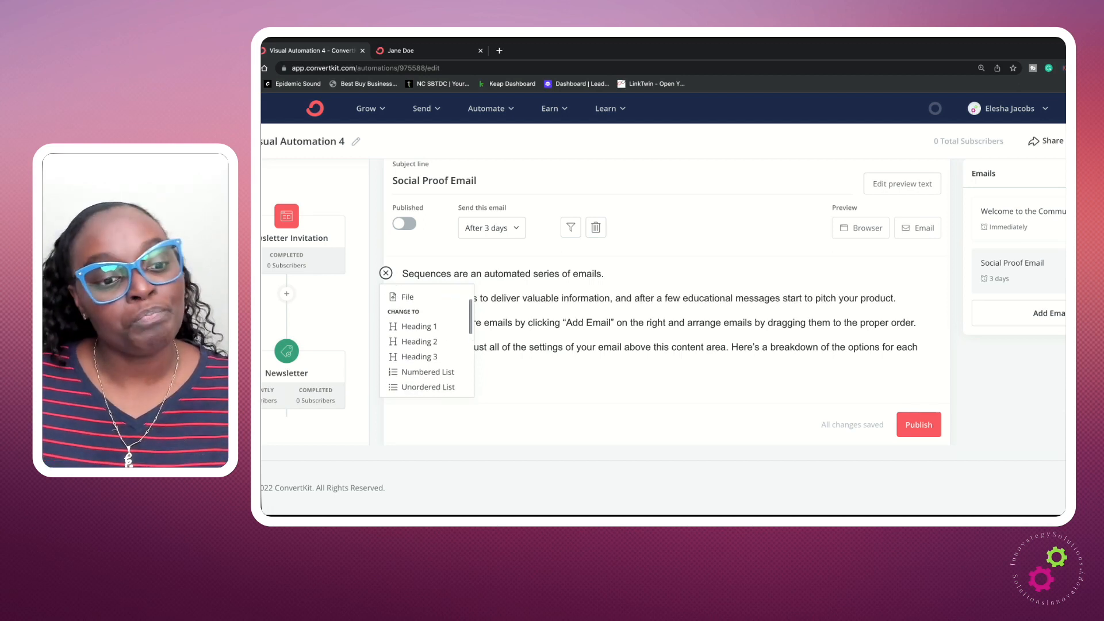
{"action": "scroll", "coordinate": [427, 315], "scroll_direction": "down", "scroll_amount": 1}
{"action": "scroll", "coordinate": [427, 317], "scroll_direction": "down", "scroll_amount": 1}
{"action": "scroll", "coordinate": [427, 317], "scroll_direction": "up", "scroll_amount": 2}
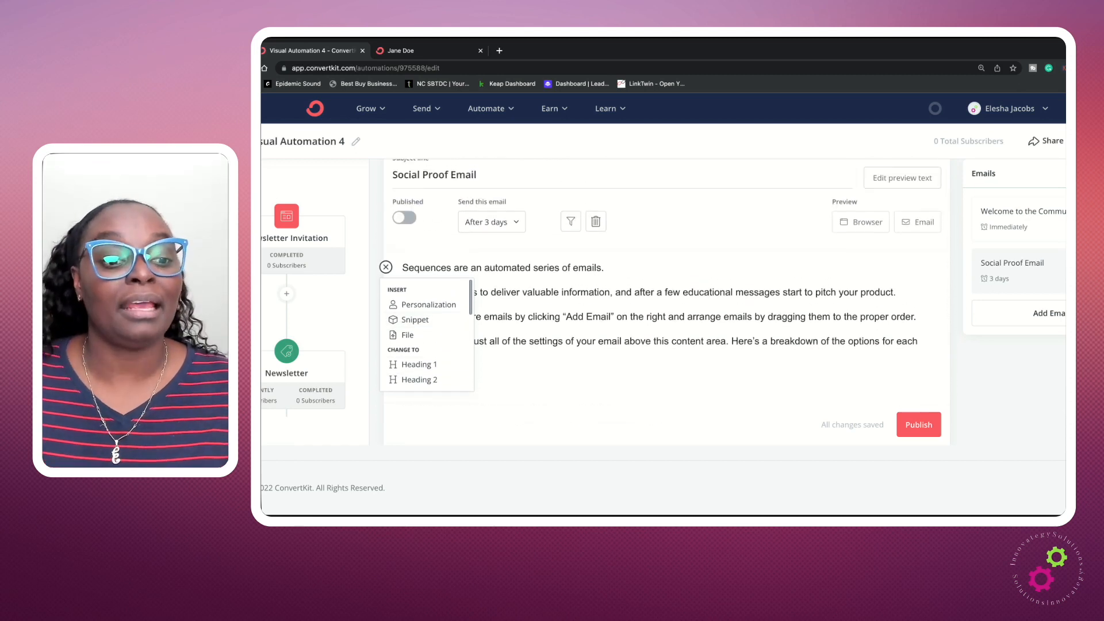
{"action": "left_click", "coordinate": [550, 316]}
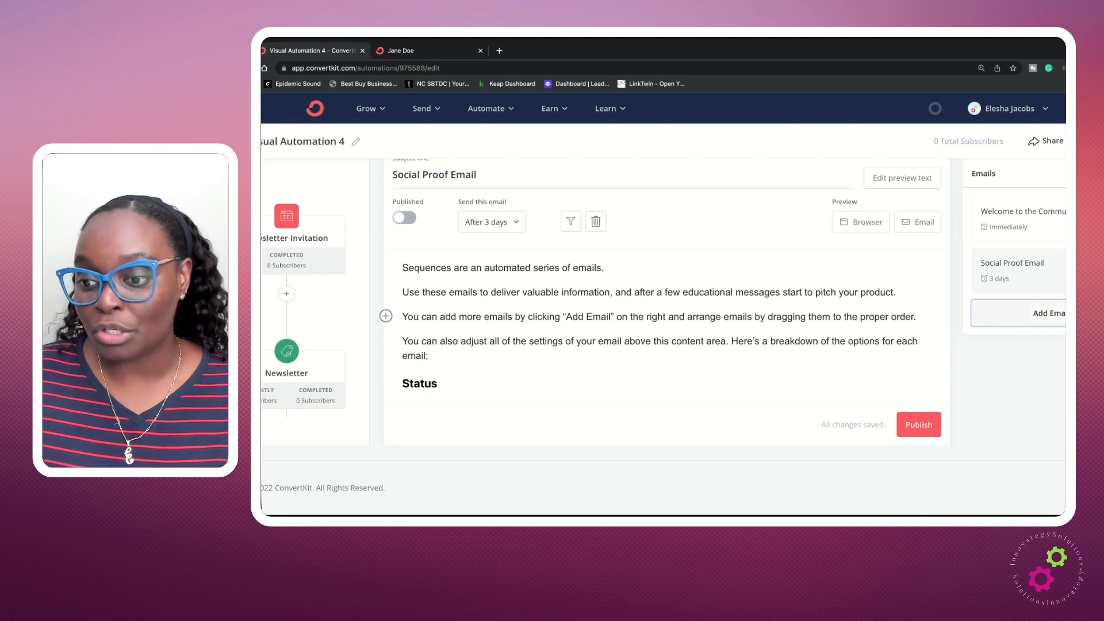
- Add a third email to the sequence with the subject line "Real Life Example of product or service"
{"action": "left_click", "coordinate": [1047, 313]}
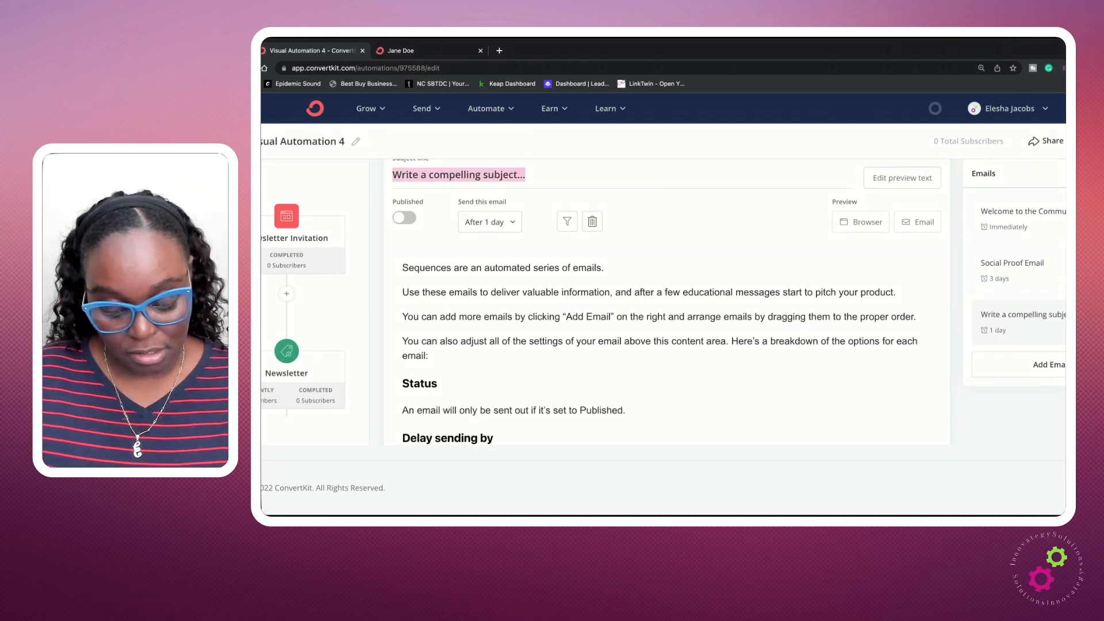
{"action": "type", "text": "Real Life Examp"}
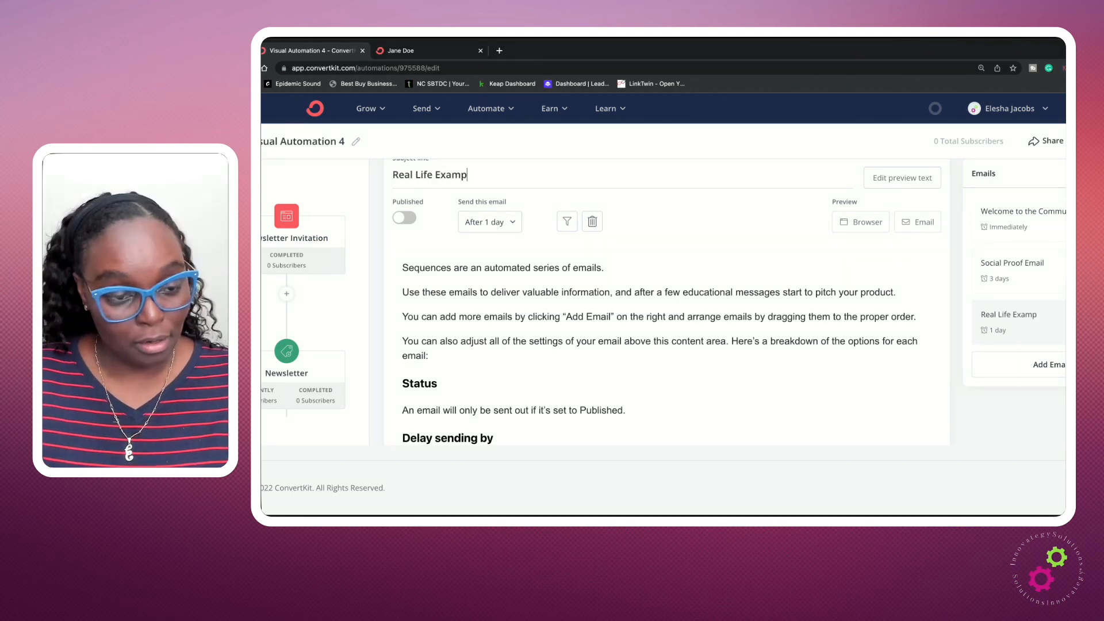
{"action": "type", "text": "le of p"}
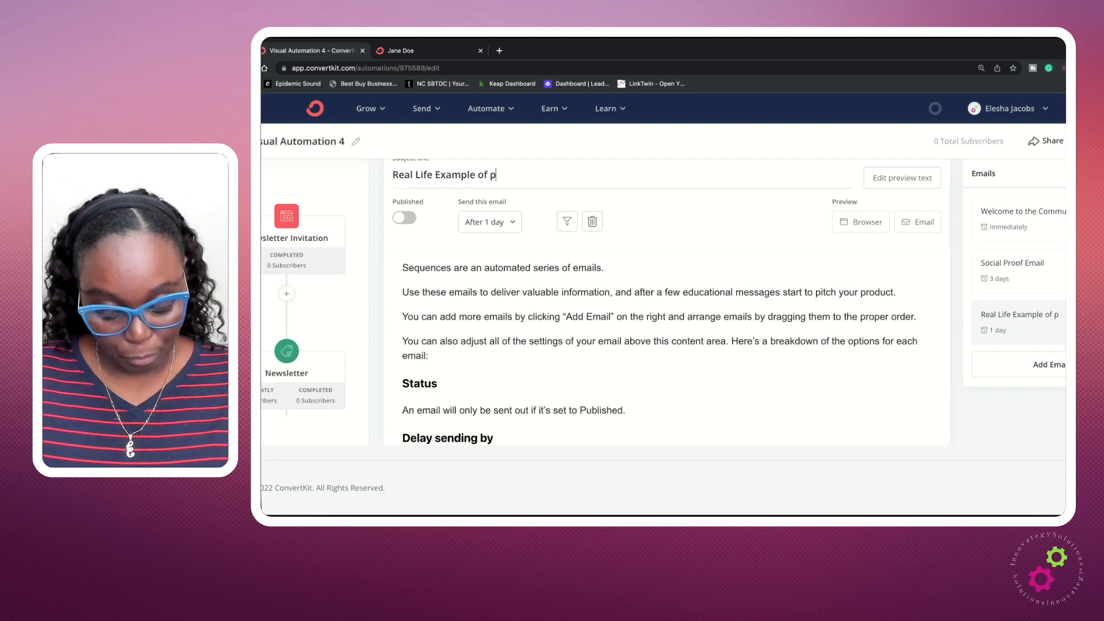
{"action": "type", "text": "roduct or se"}
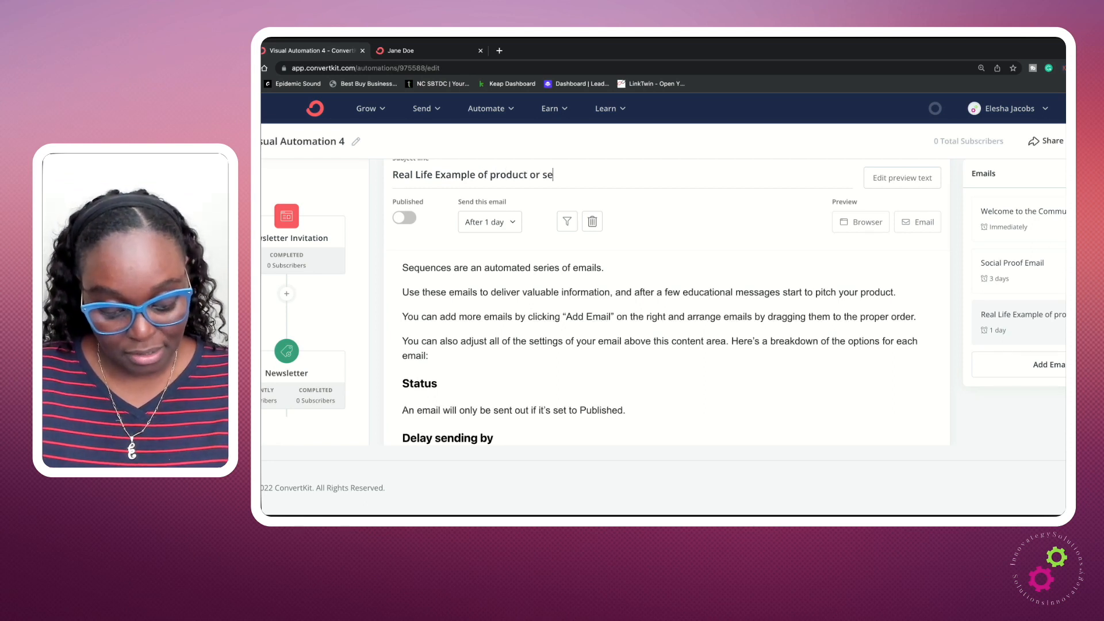
{"action": "type", "text": "rvice"}
- Set the "Real Life Example of product or service" email to send 5 days after the last email and publish it
{"action": "left_click", "coordinate": [502, 222]}
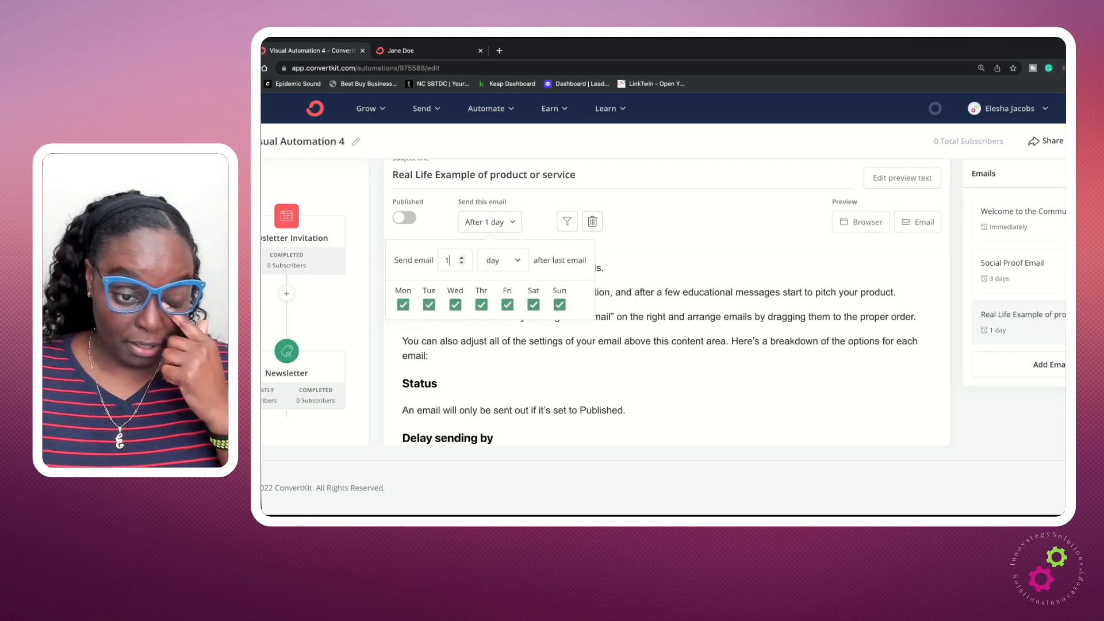
{"action": "left_click", "coordinate": [462, 258]}
{"action": "left_click", "coordinate": [462, 257]}
{"action": "left_click", "coordinate": [462, 258]}
{"action": "left_click", "coordinate": [462, 257]}
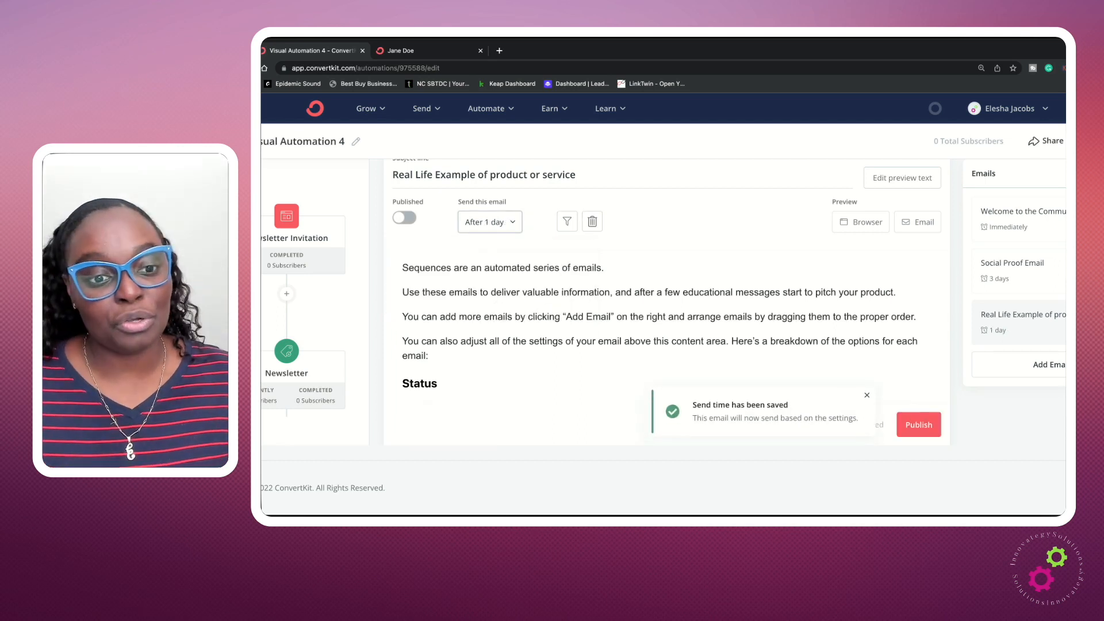
{"action": "left_click", "coordinate": [919, 425]}
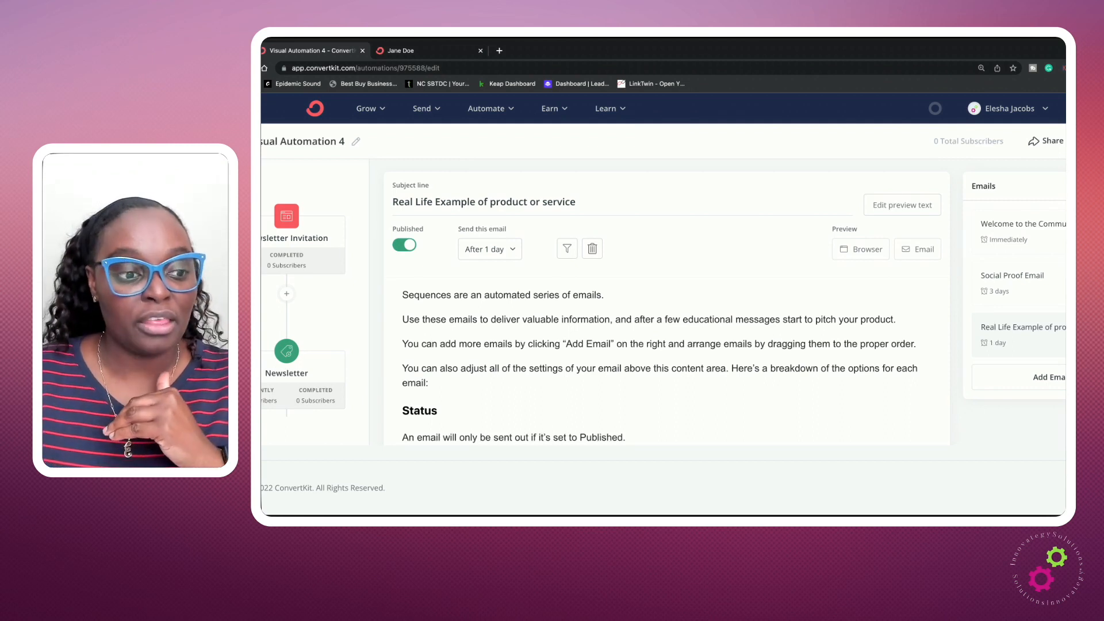
- Return to the automation overview, rename the automation "Newsletter Model" and turn it on
{"action": "scroll", "coordinate": [664, 305], "scroll_direction": "down", "scroll_amount": 5}
{"action": "scroll", "coordinate": [663, 305], "scroll_direction": "up", "scroll_amount": 2}
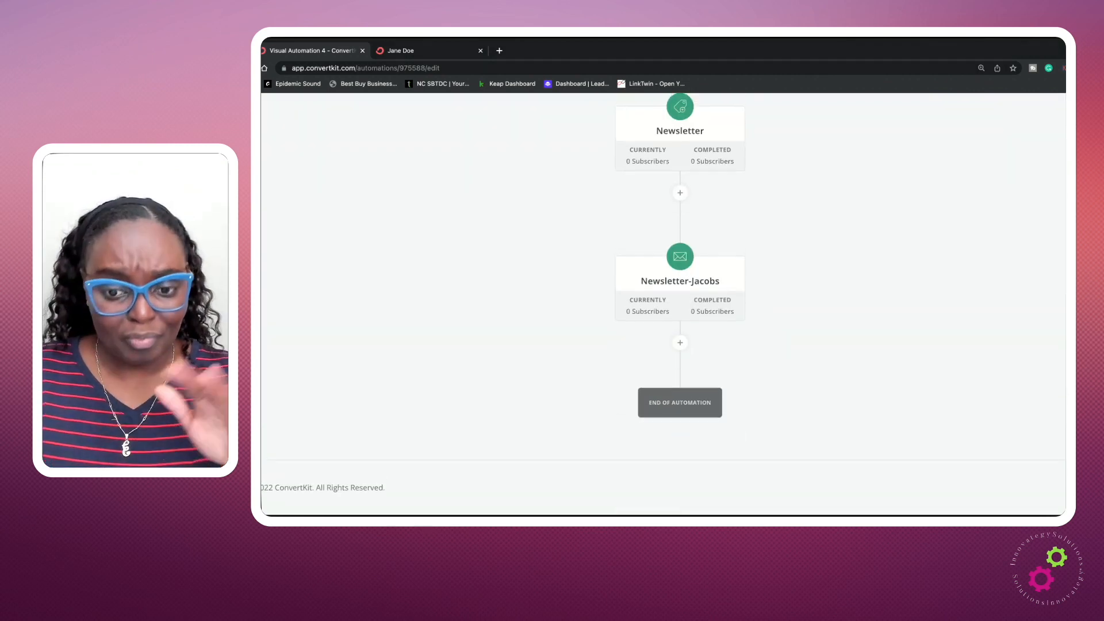
{"action": "scroll", "coordinate": [664, 305], "scroll_direction": "up", "scroll_amount": 5}
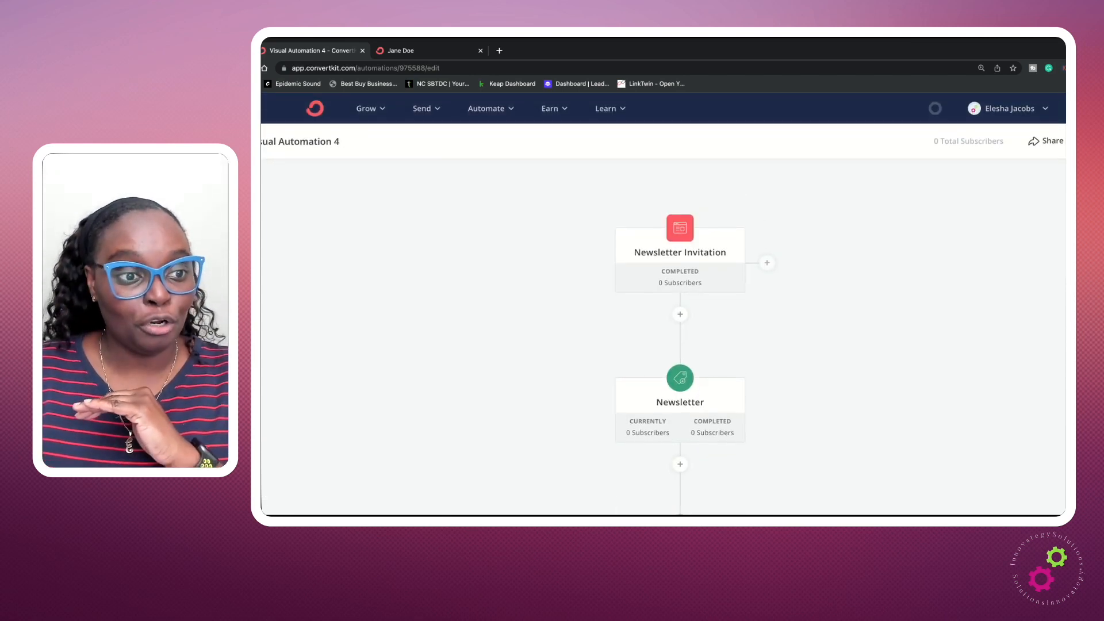
{"action": "triple_click", "coordinate": [305, 141]}
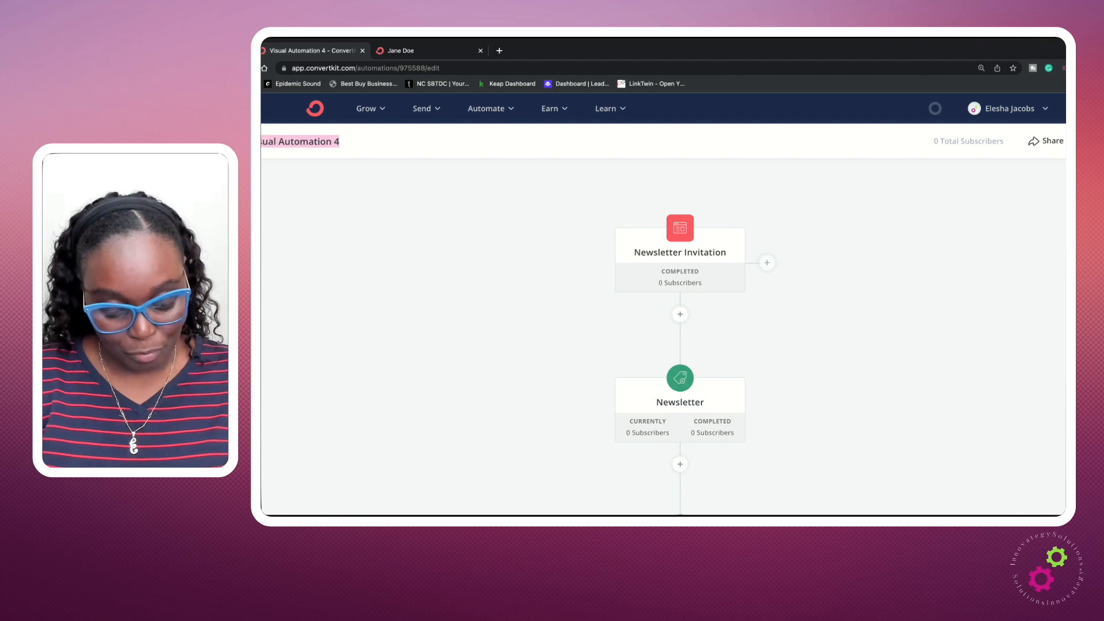
{"action": "type", "text": "Newsletter"}
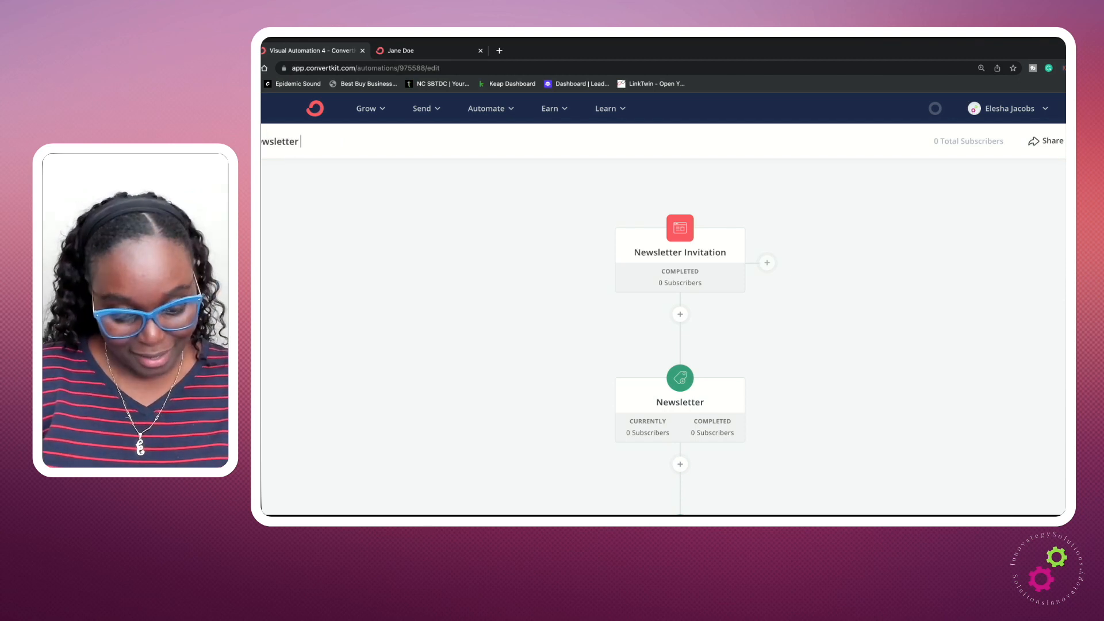
{"action": "type", "text": " Model"}
{"action": "key", "text": "Return"}
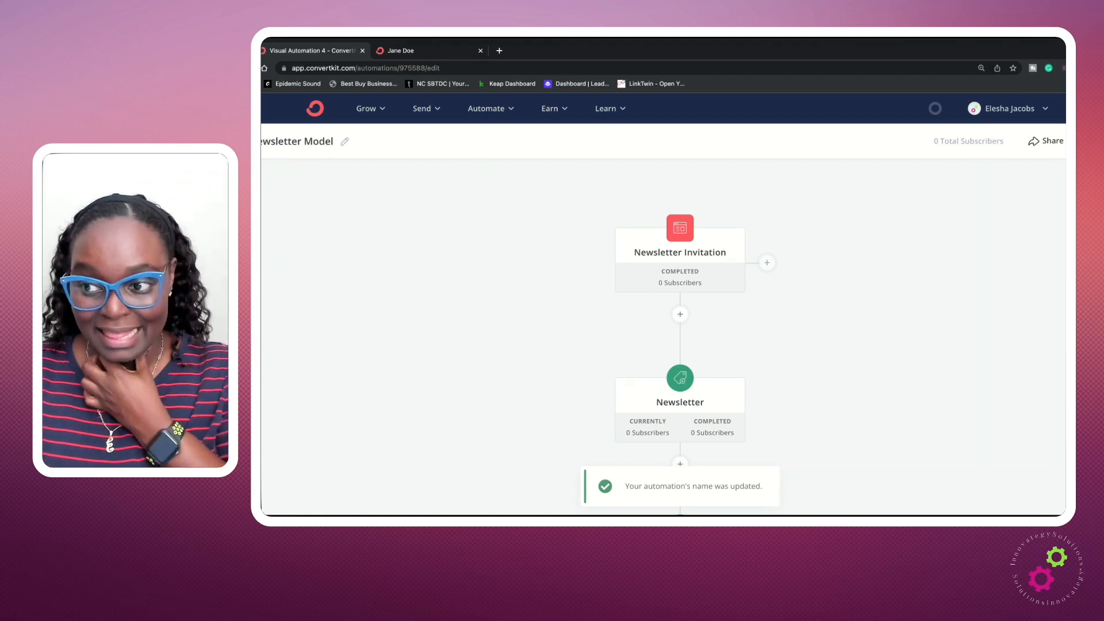
{"action": "left_click", "coordinate": [1093, 141]}
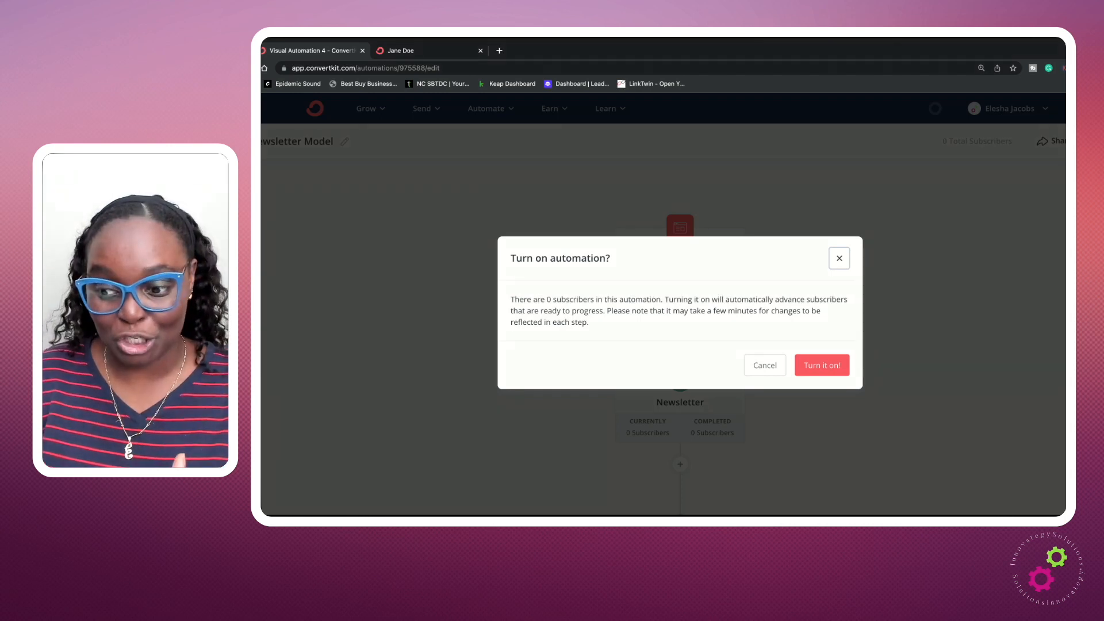
{"action": "left_click", "coordinate": [822, 365]}
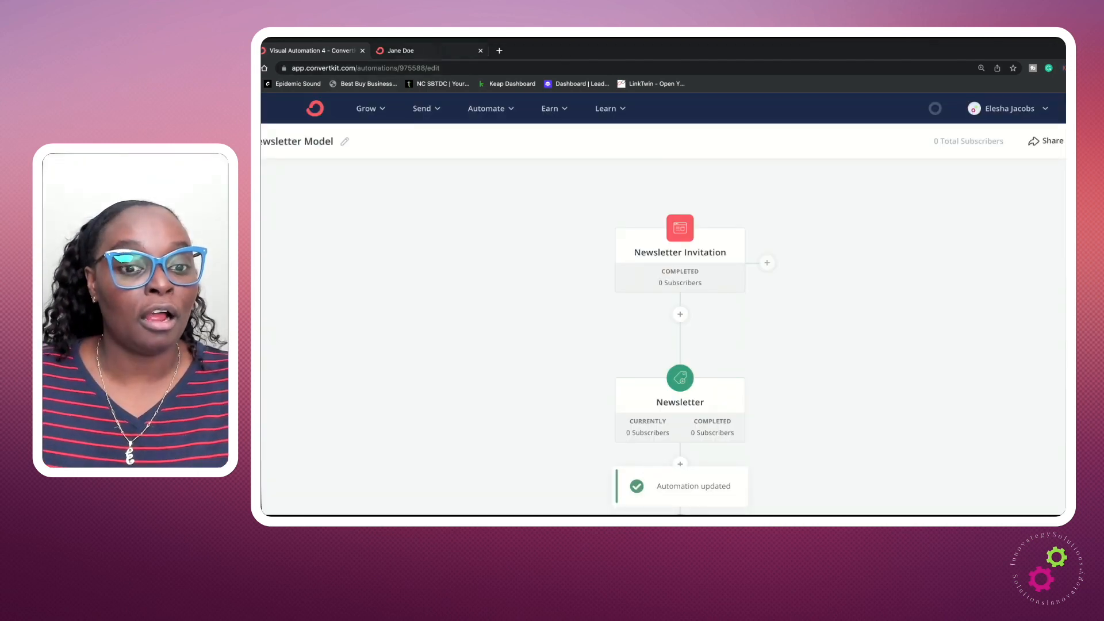
- Switch to the published landing page and reload it to check its current text and sign-up fields
{"action": "left_click", "coordinate": [427, 51]}
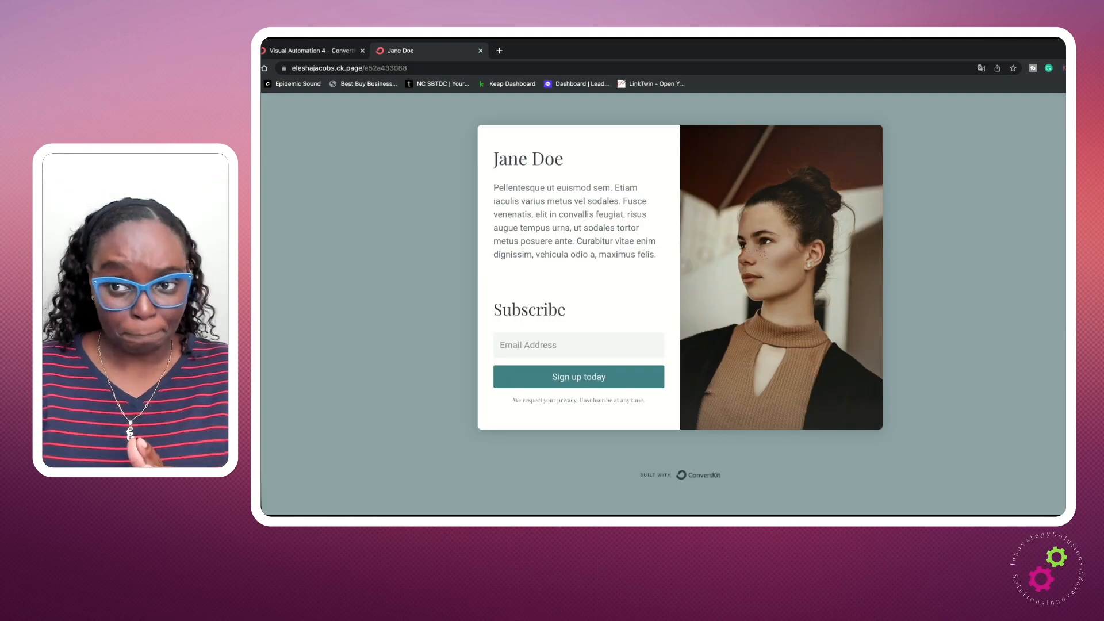
{"action": "left_click", "coordinate": [392, 68]}
{"action": "key", "text": "Return"}
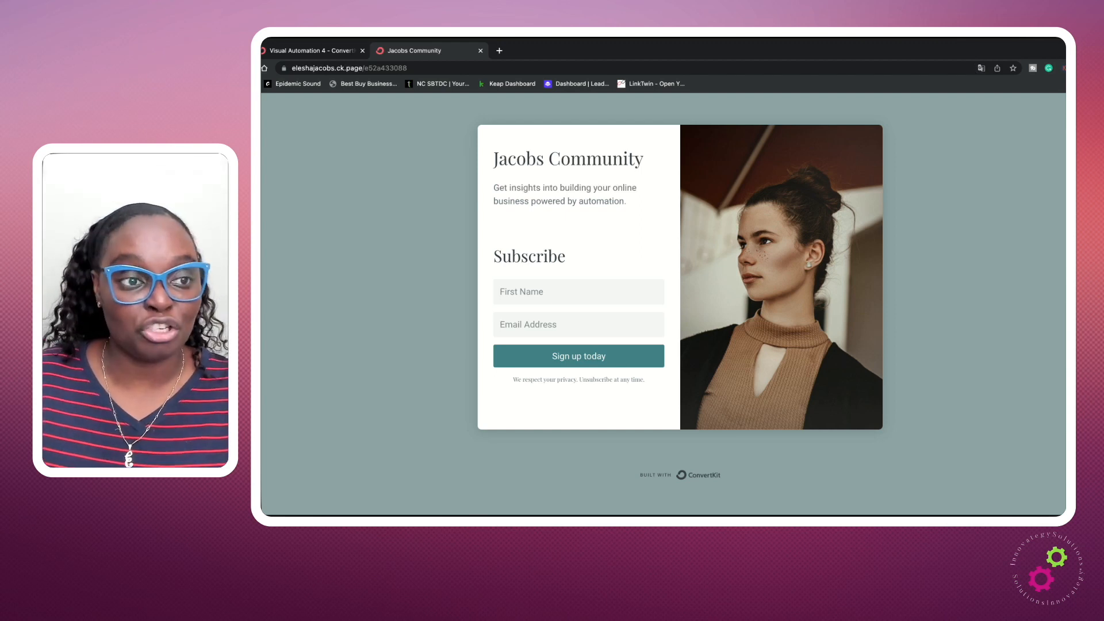
- Go back to the Newsletter Model automation and review its steps and the sequence's welcome email
{"action": "left_click", "coordinate": [344, 53]}
{"action": "mouse_move", "coordinate": [713, 427]}
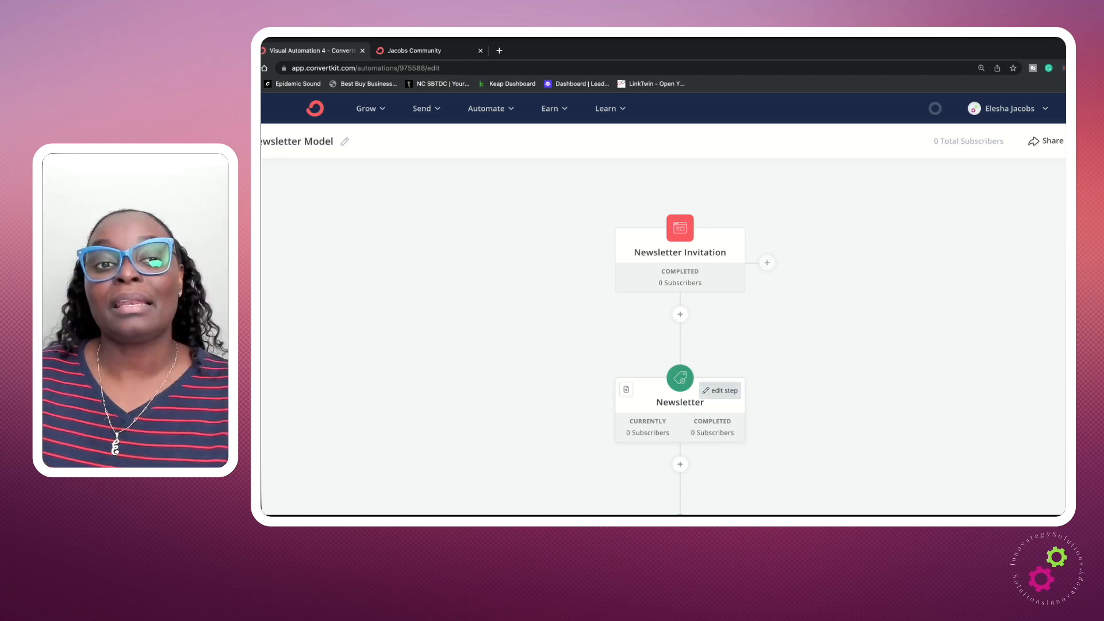
{"action": "scroll", "coordinate": [663, 305], "scroll_direction": "down", "scroll_amount": 5}
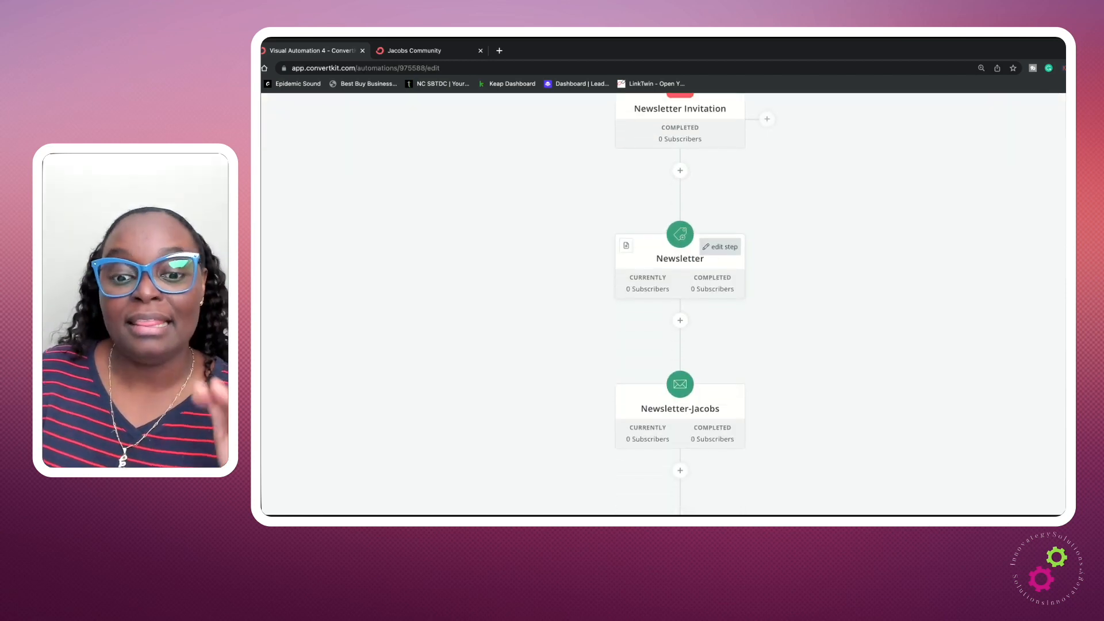
{"action": "scroll", "coordinate": [681, 374], "scroll_direction": "down", "scroll_amount": 1}
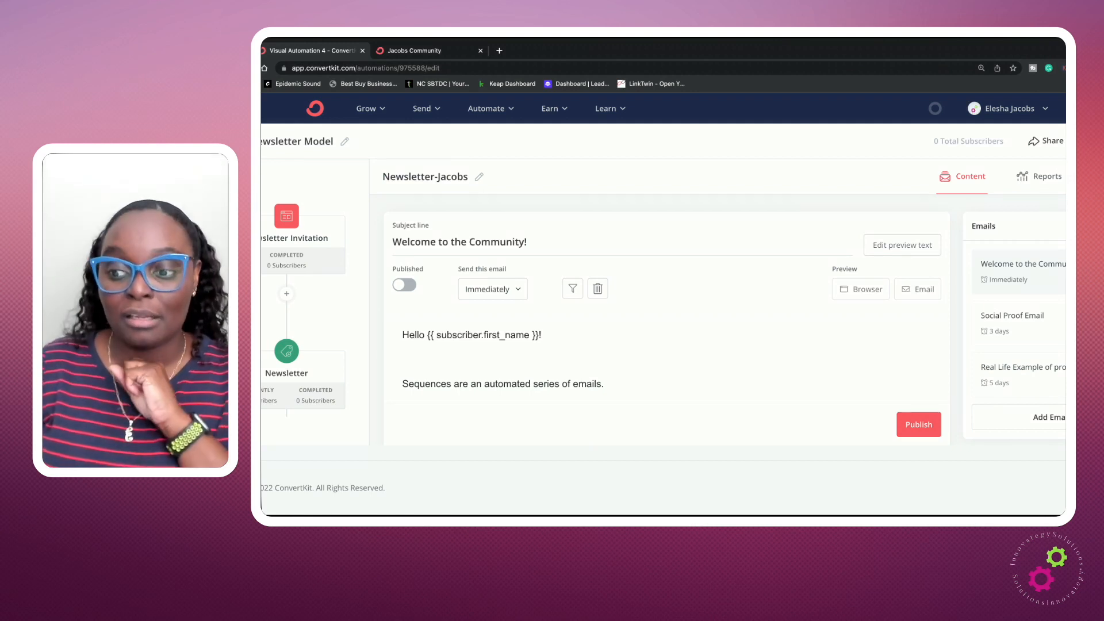
{"action": "scroll", "coordinate": [668, 305], "scroll_direction": "down", "scroll_amount": 3}
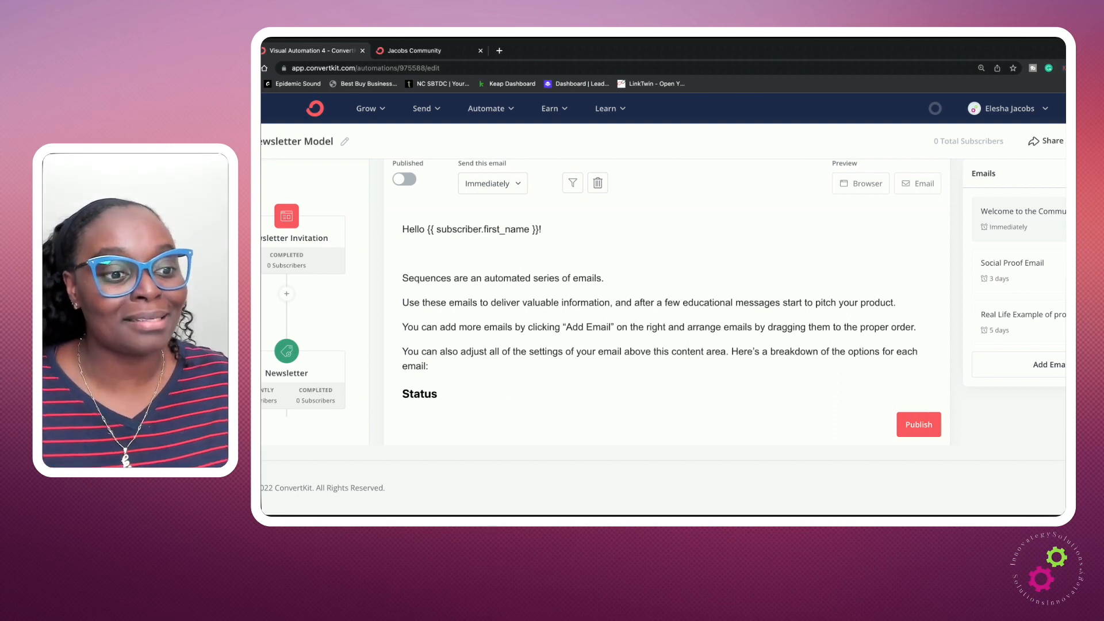
{"action": "scroll", "coordinate": [667, 302], "scroll_direction": "up", "scroll_amount": 1}
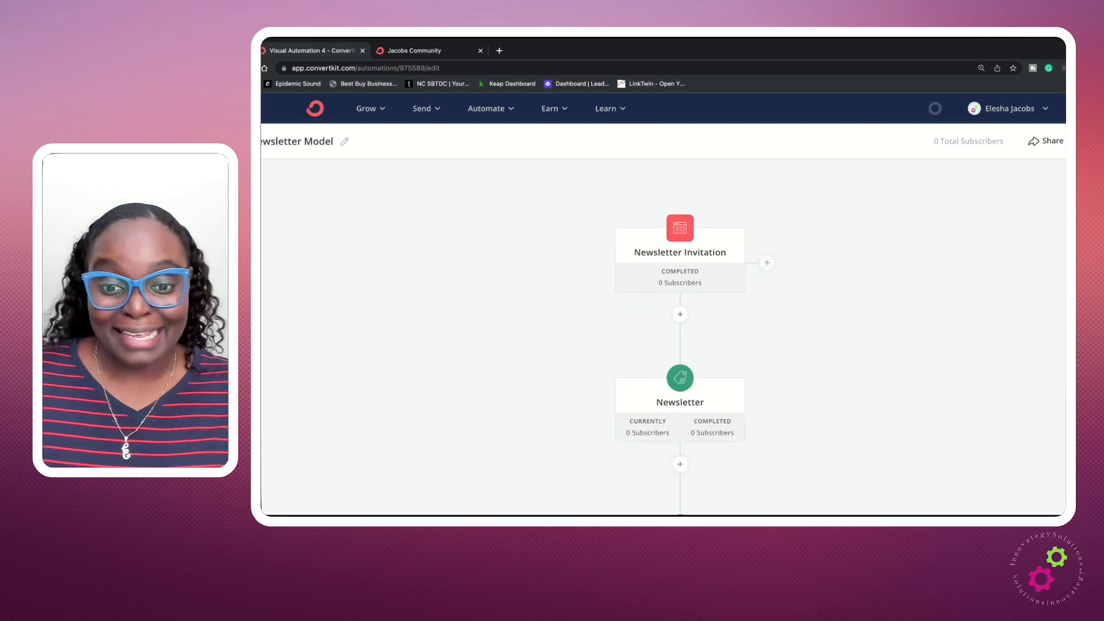